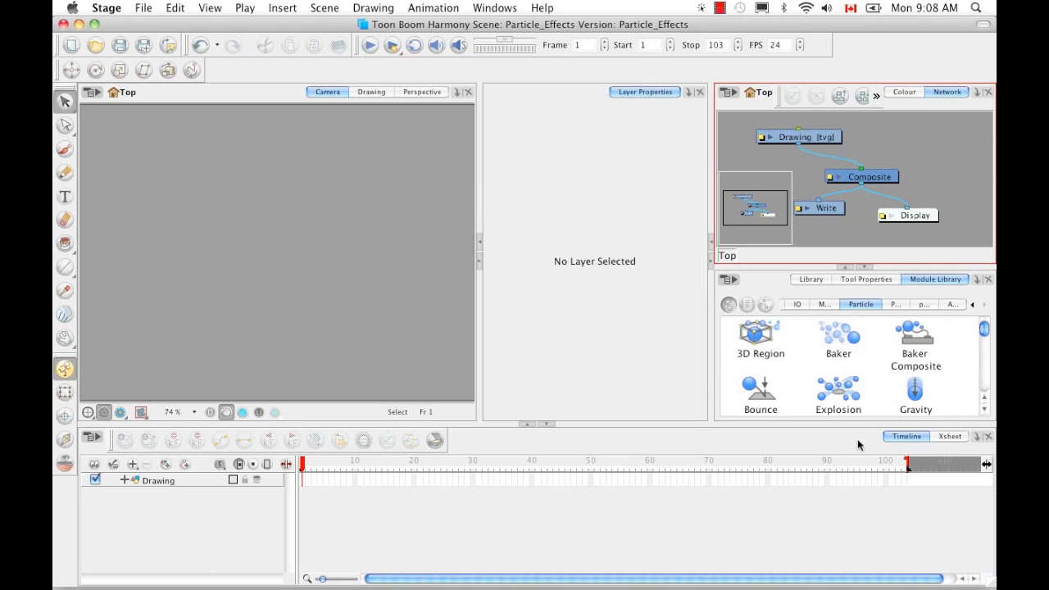
Insert the Rain weather particle effect into the scene and play the animation.
mouse_move(985, 330)
mouse_down()
mouse_move(984, 387)
mouse_move(985, 329)
mouse_up()
click(282, 9)
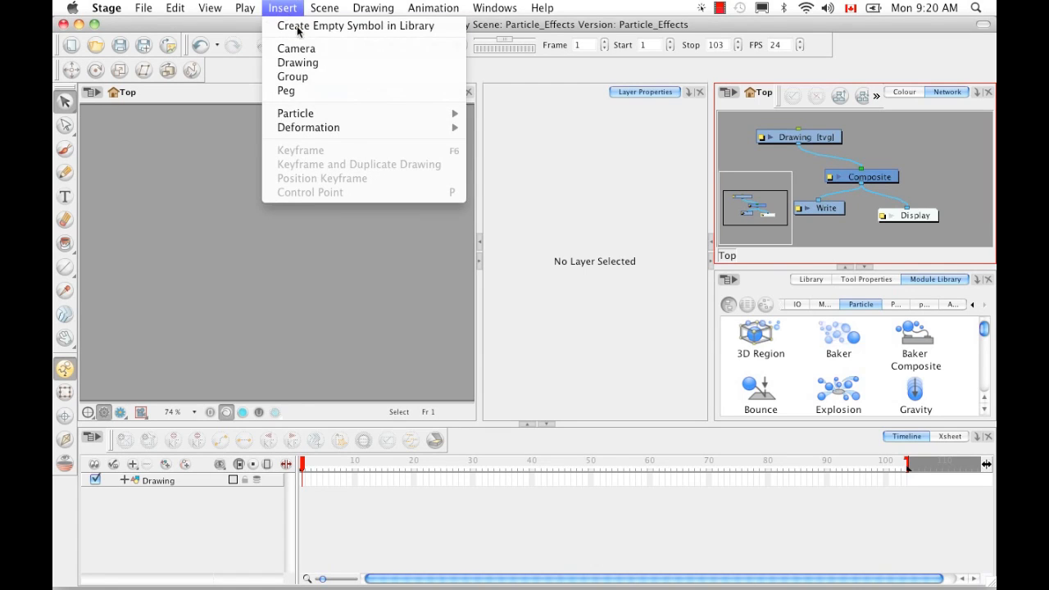
mouse_move(351, 113)
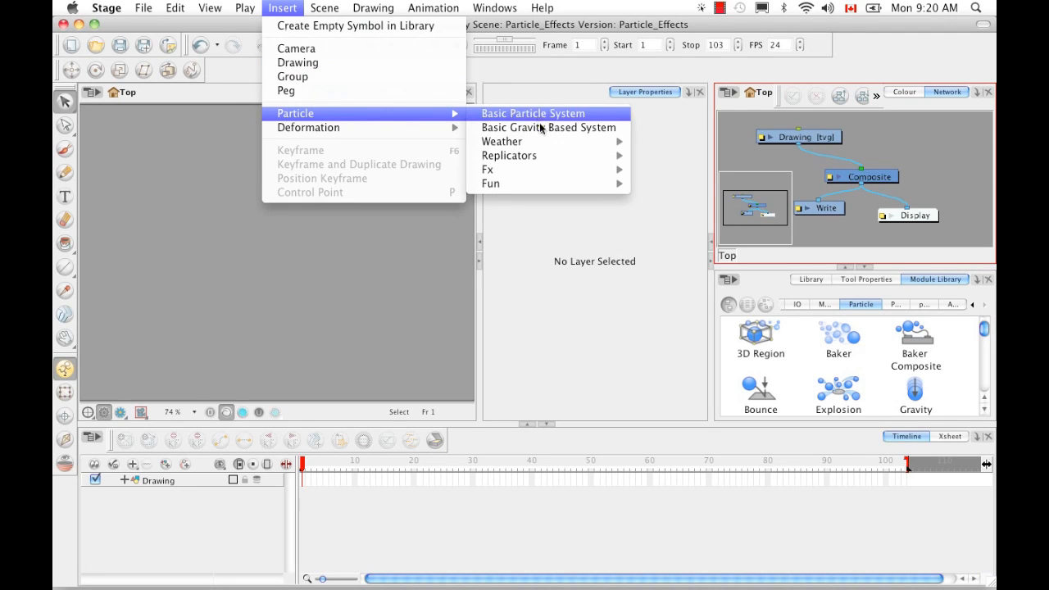
mouse_move(549, 140)
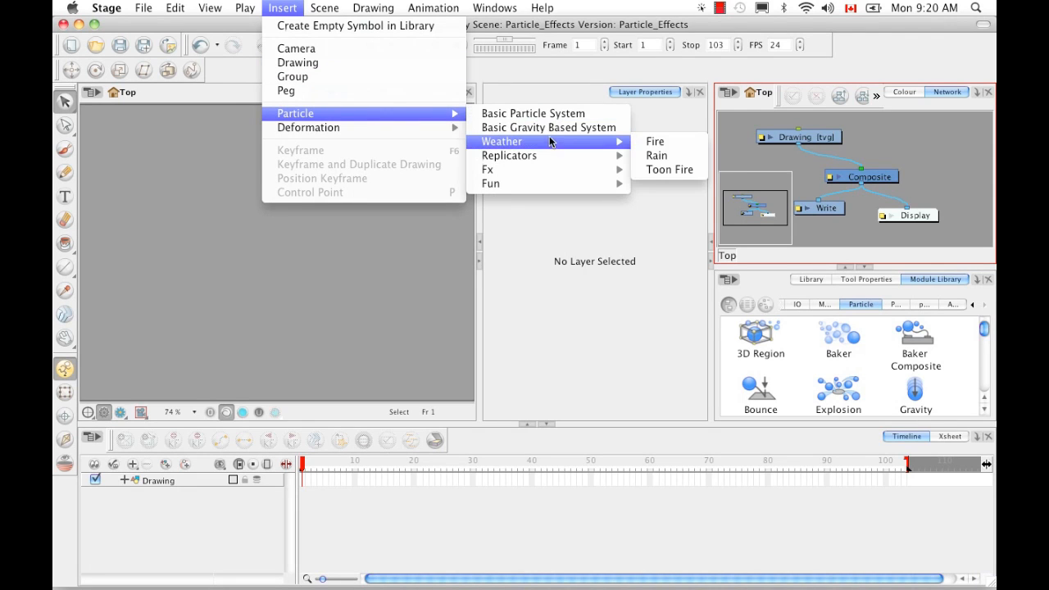
click(702, 157)
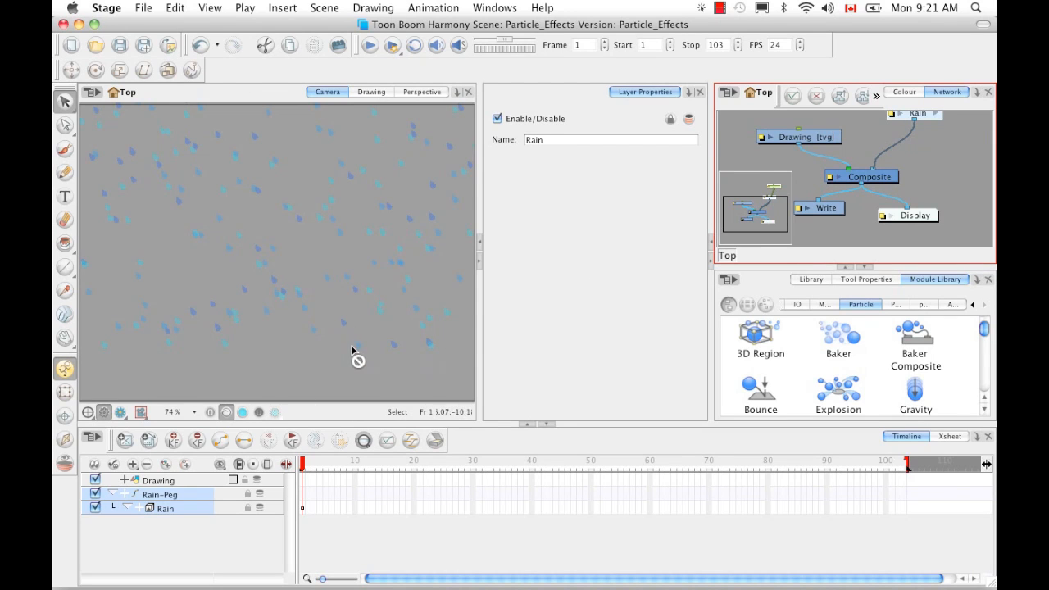
click(370, 48)
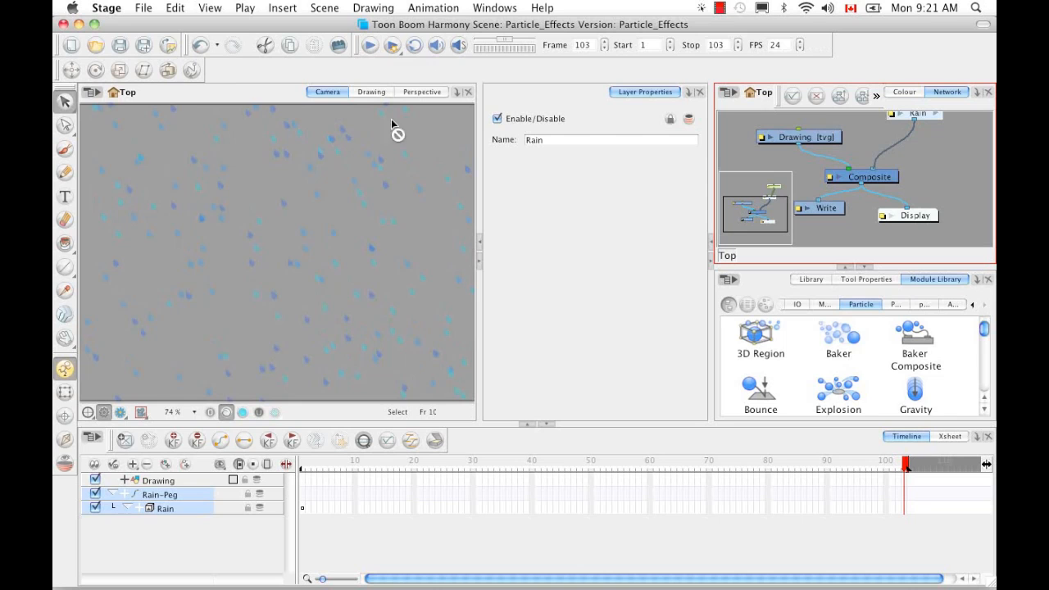
Expand the Rain group's layers in the timeline and widen the layer list to reach Rain-Sprite.
click(199, 528)
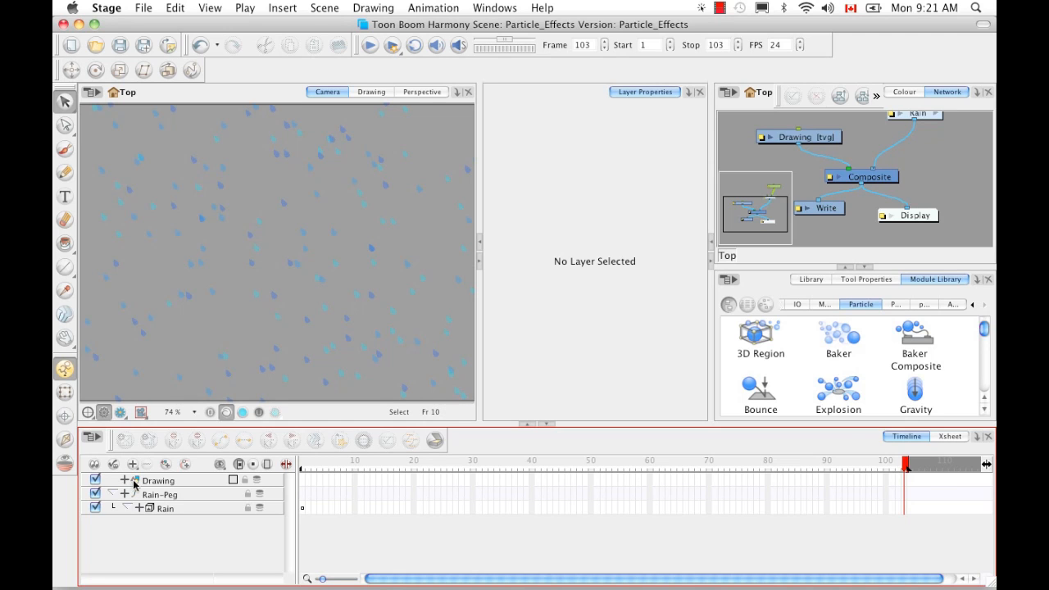
click(139, 510)
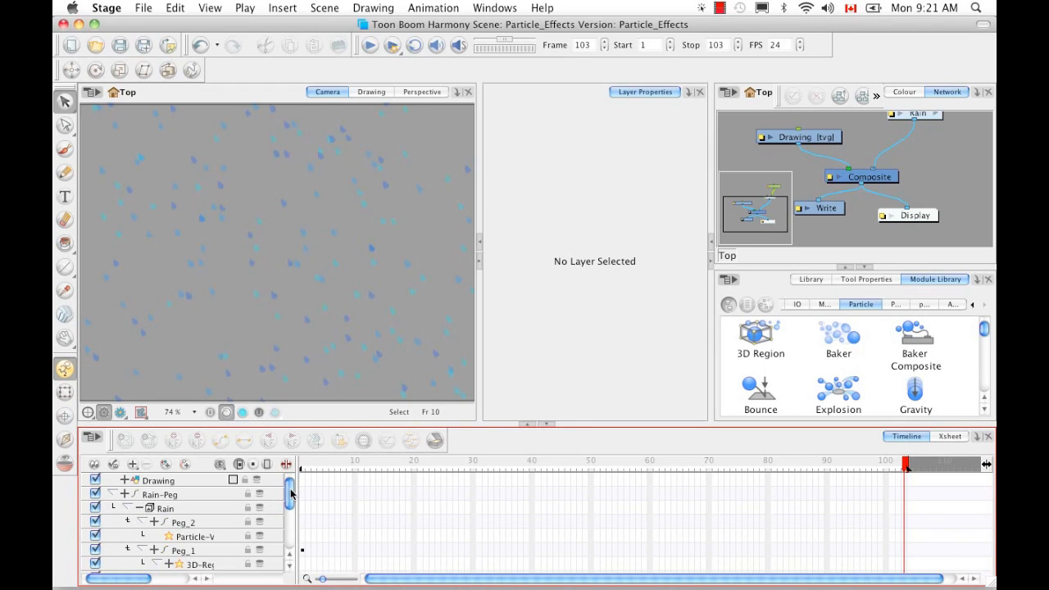
drag(291, 492, 292, 582)
drag(298, 497, 356, 495)
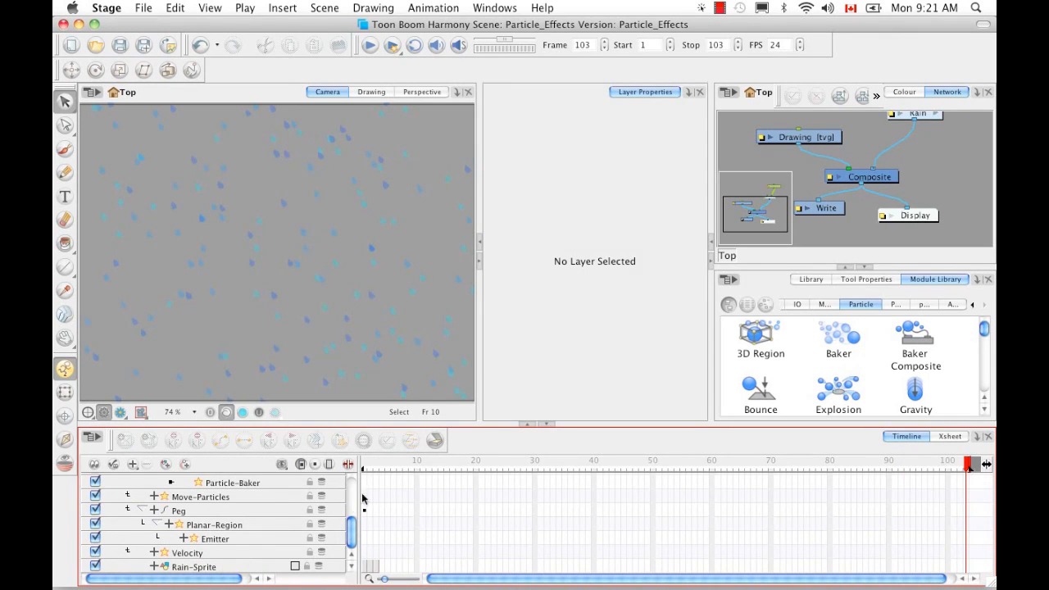
Display the Rain-Sprite drawing at frame 1 enlarged to 800% in the Drawing view with the grid shown.
click(362, 466)
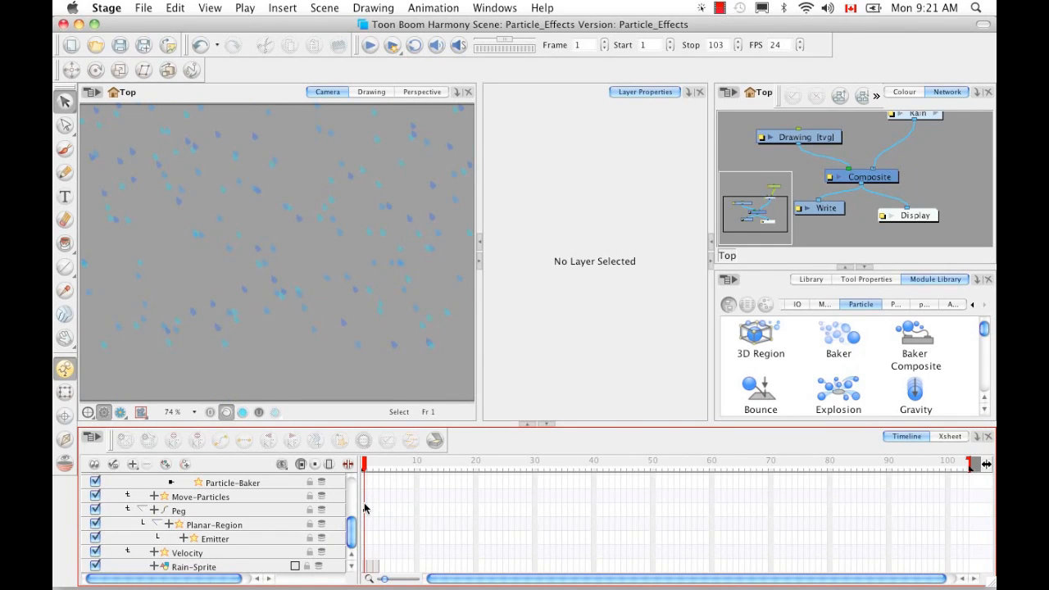
click(372, 94)
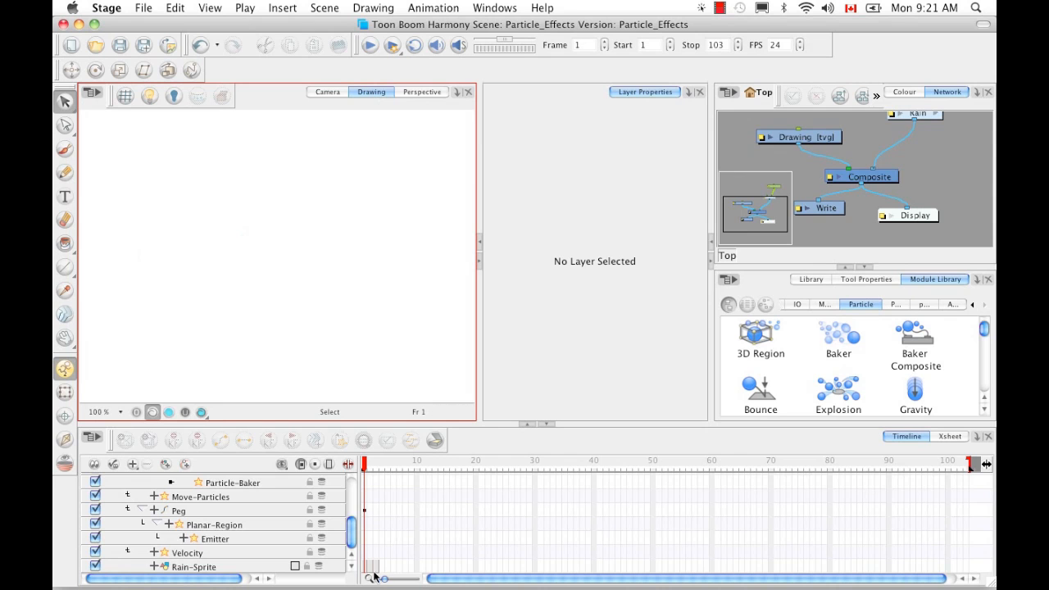
click(275, 567)
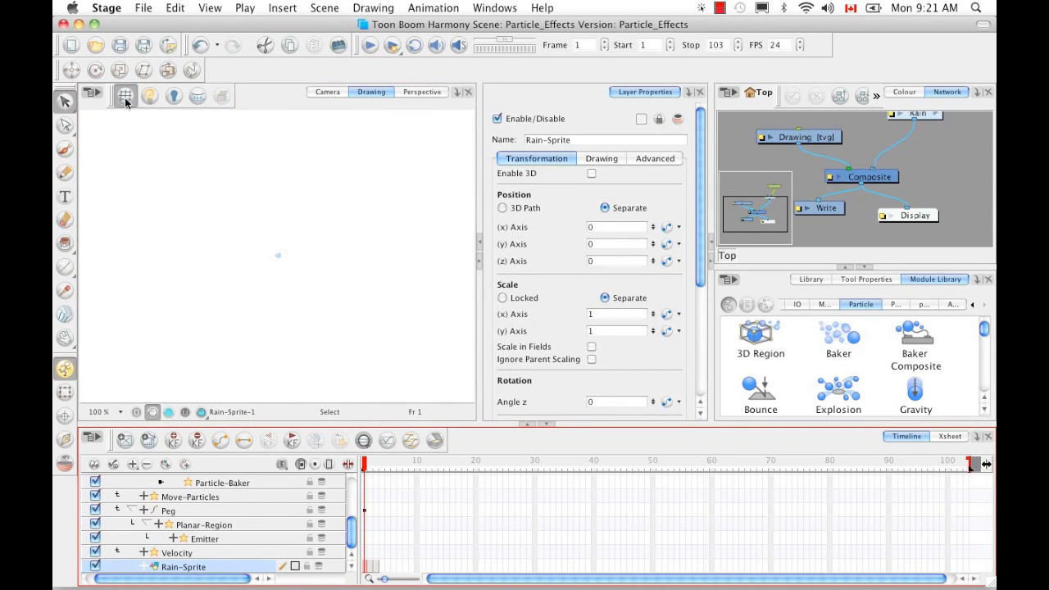
click(124, 97)
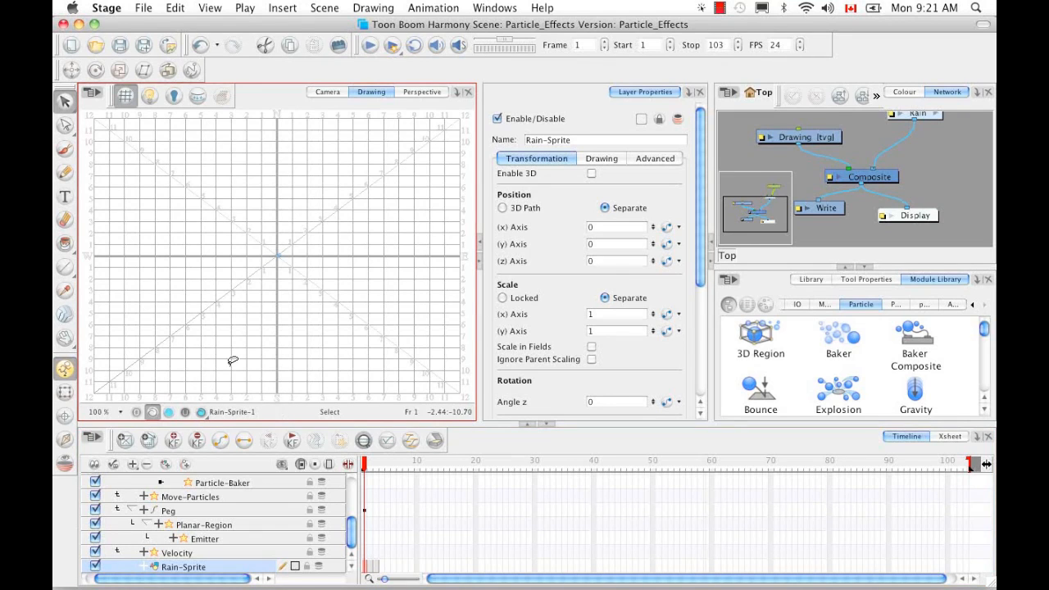
key(2)
key(2)
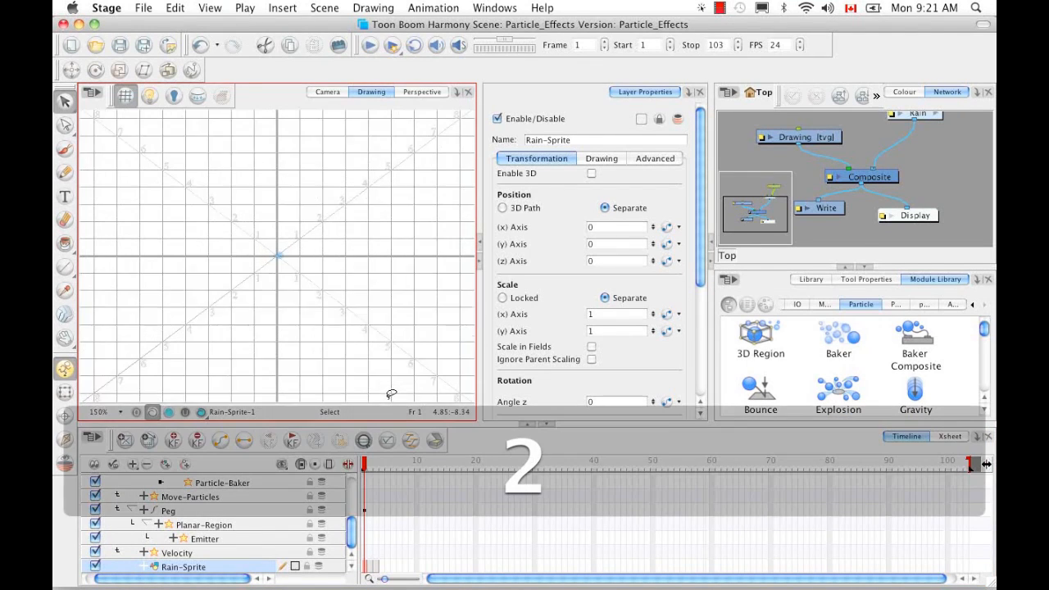
key(2)
key(2)
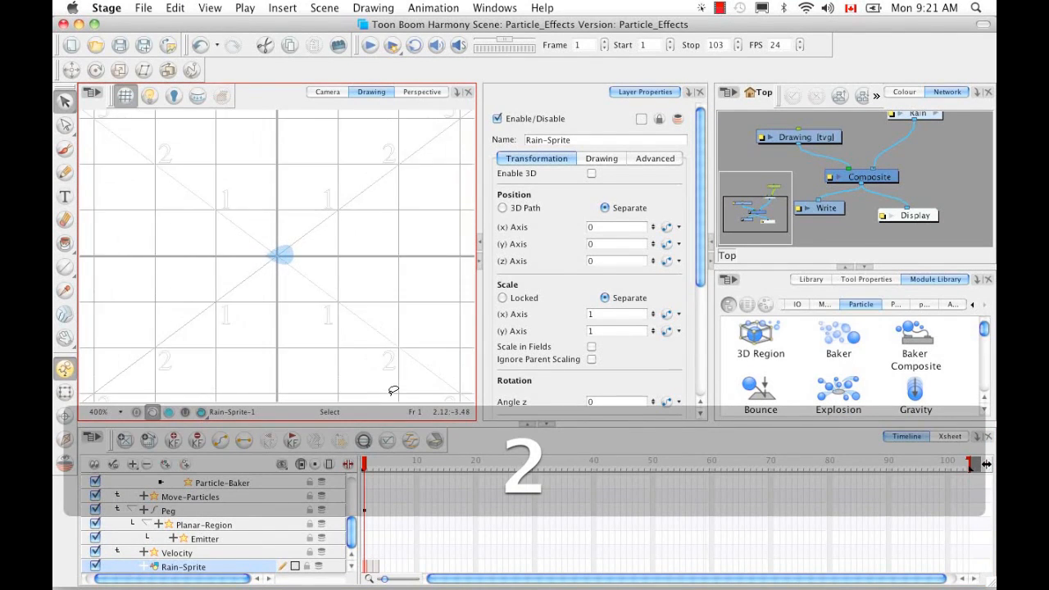
key(2)
key(2)
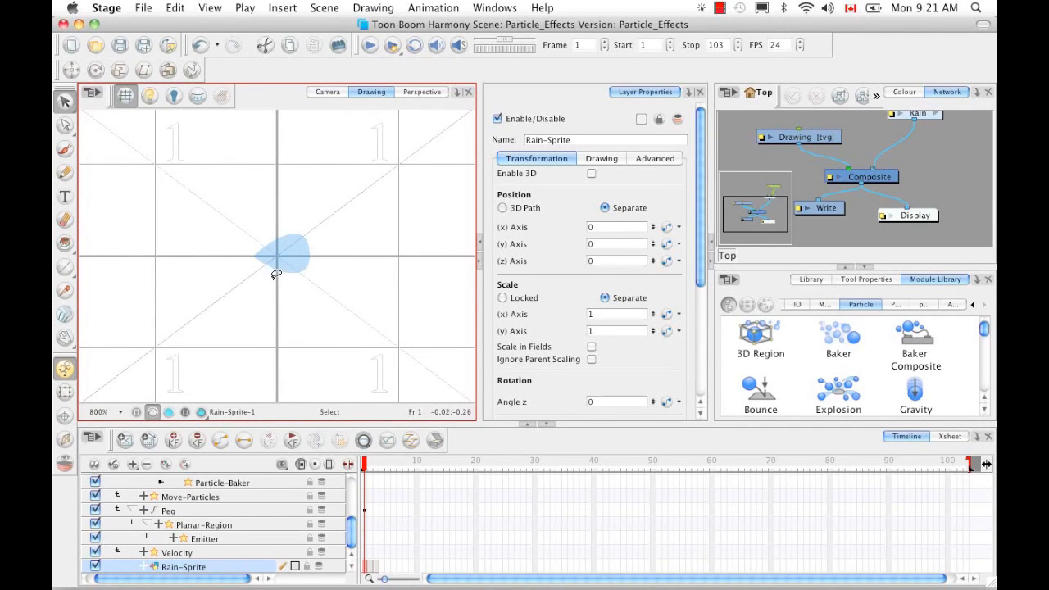
Examine the Rain-Sprite drawings on frames 2 and 3, and return to frame 1.
click(369, 567)
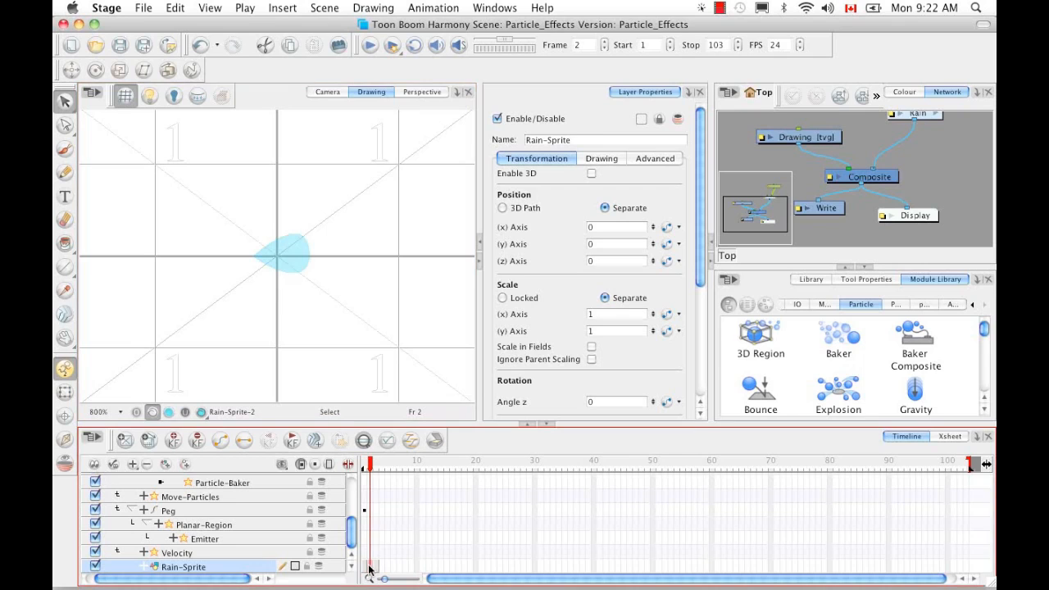
click(375, 566)
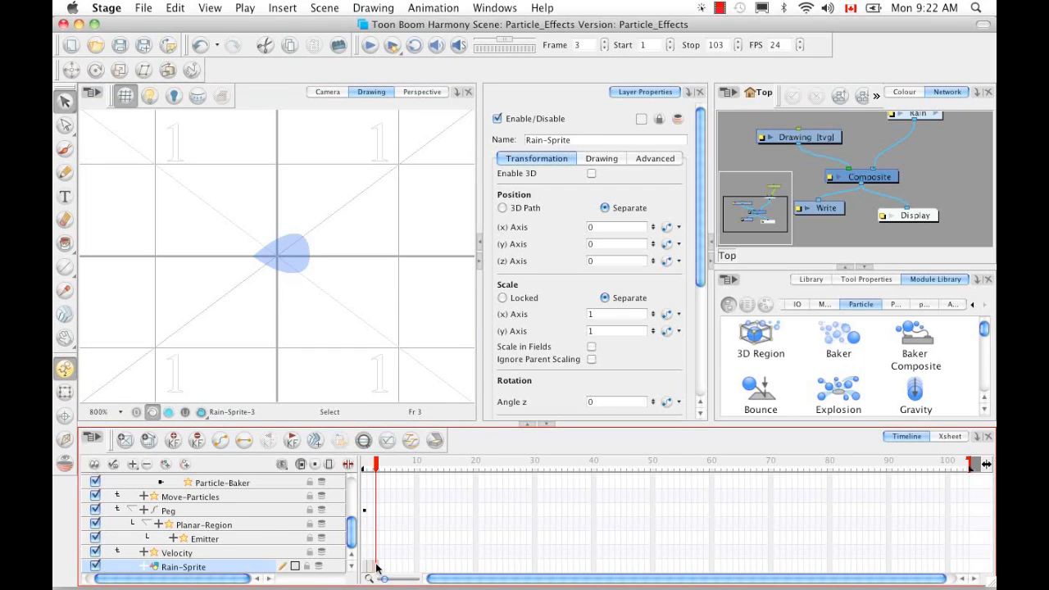
drag(376, 465, 363, 467)
Play the rain animation in the Camera view and examine the particles from different angles in the Perspective view.
click(328, 92)
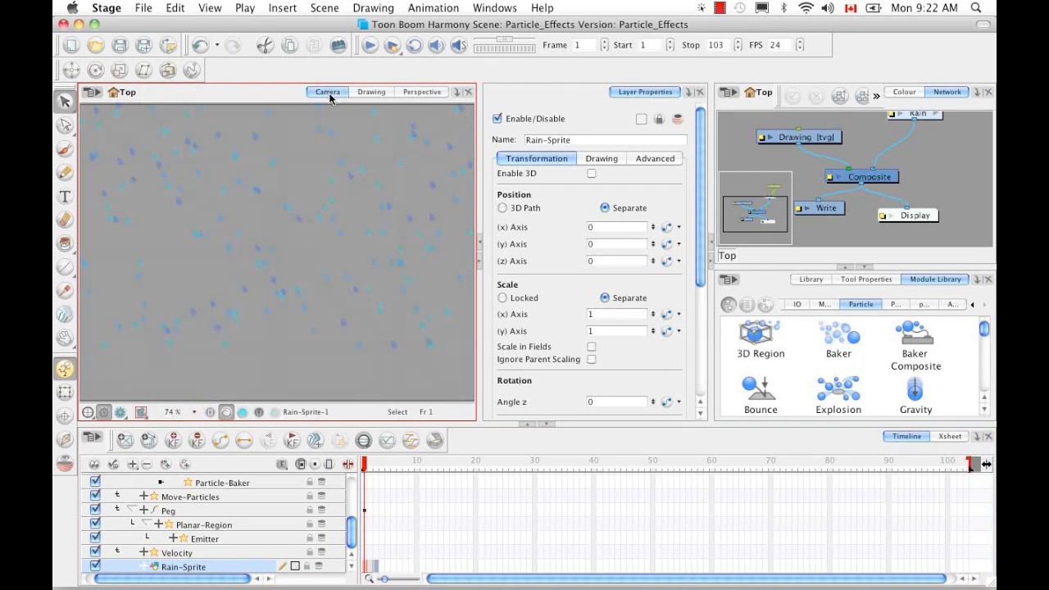
click(370, 45)
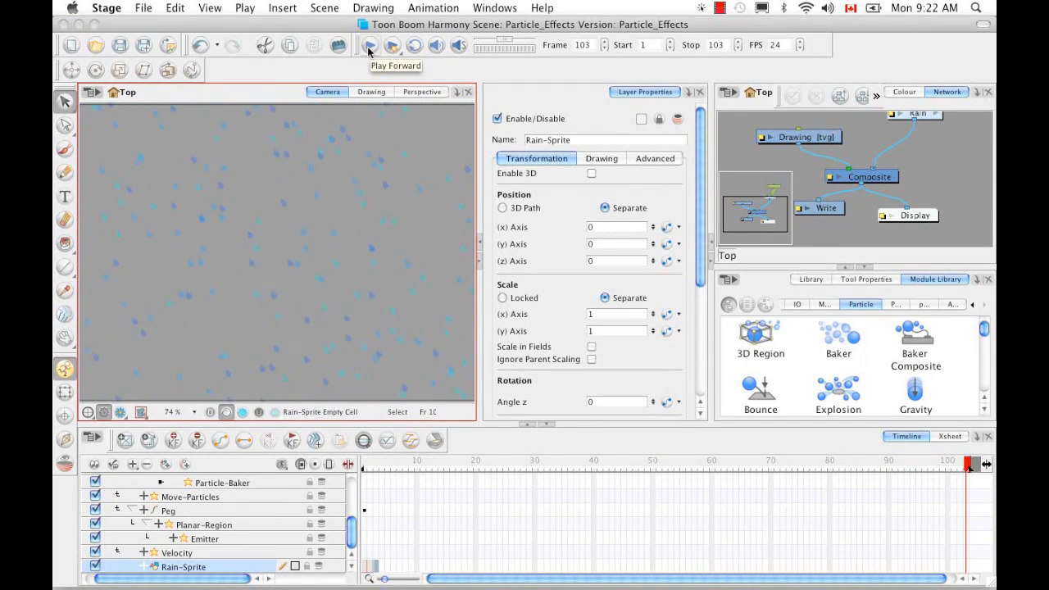
click(416, 92)
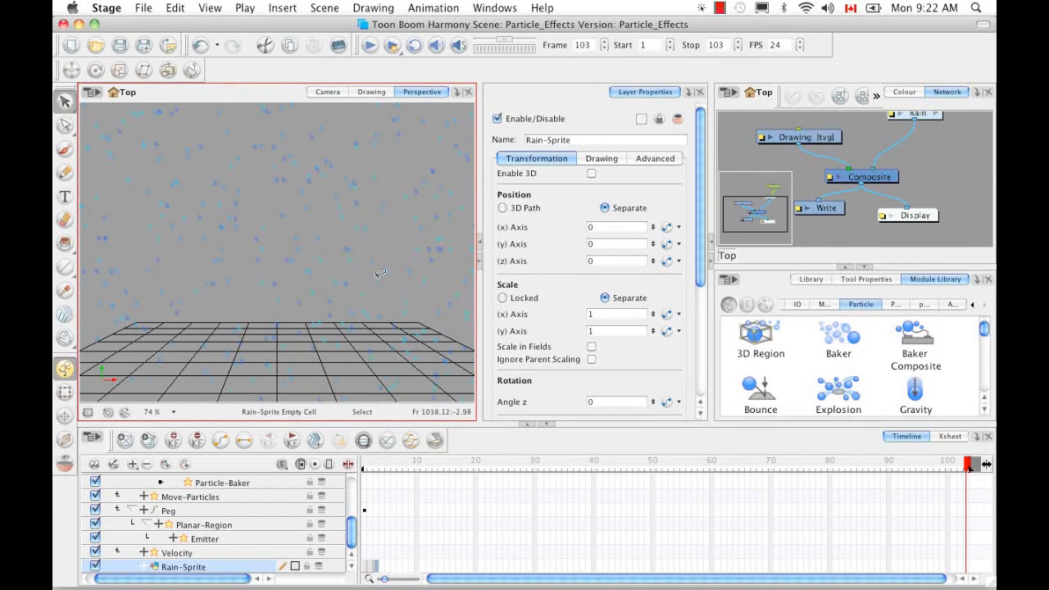
drag(379, 272, 271, 274)
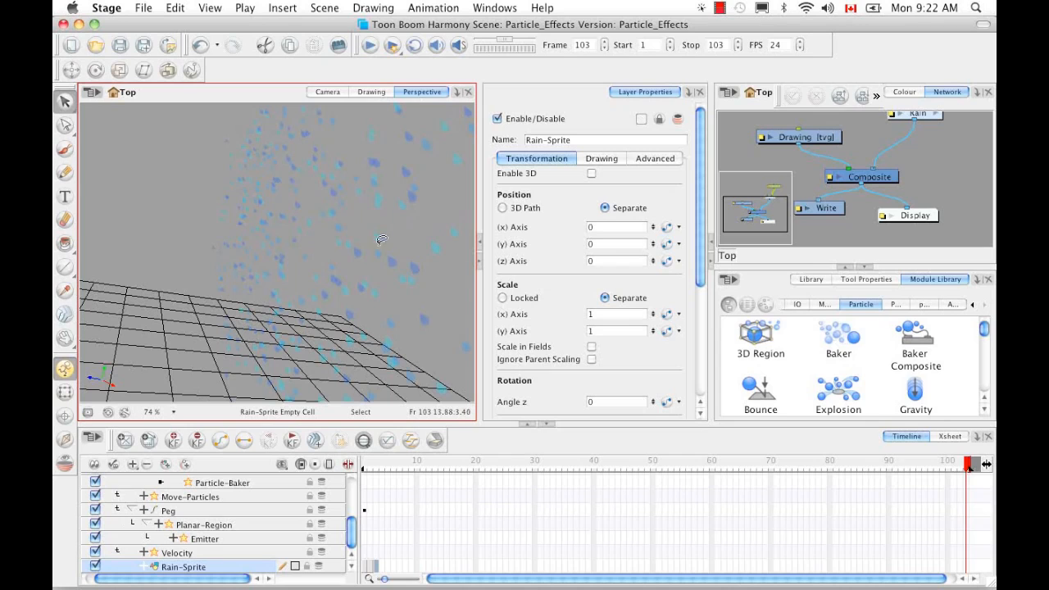
drag(415, 233, 351, 223)
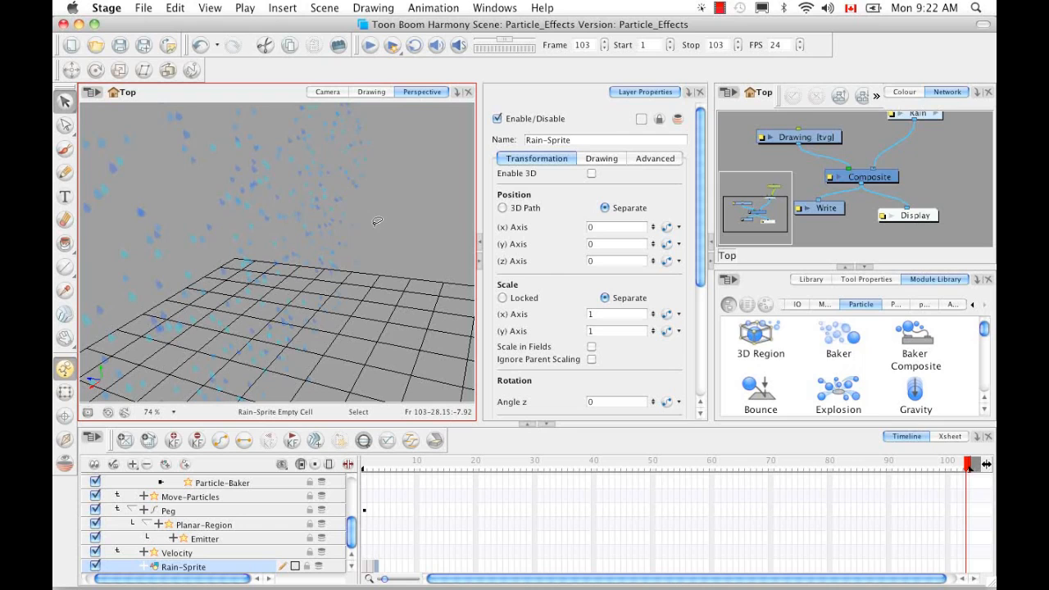
Recolour the Rain-Sprite drop on frame 1 with the Red swatch of the Particle_Effects palette.
click(366, 91)
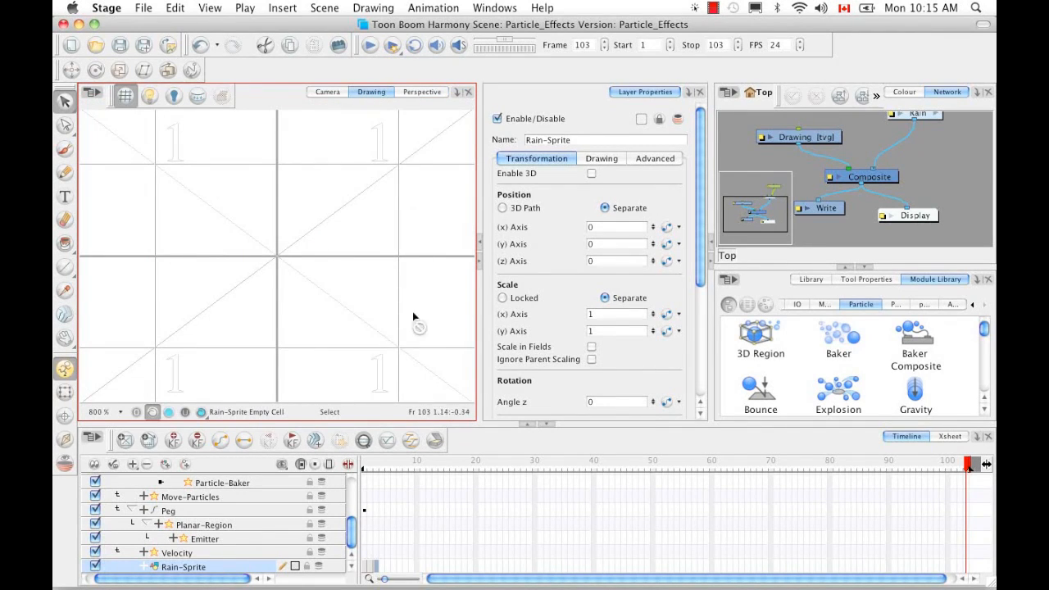
click(365, 464)
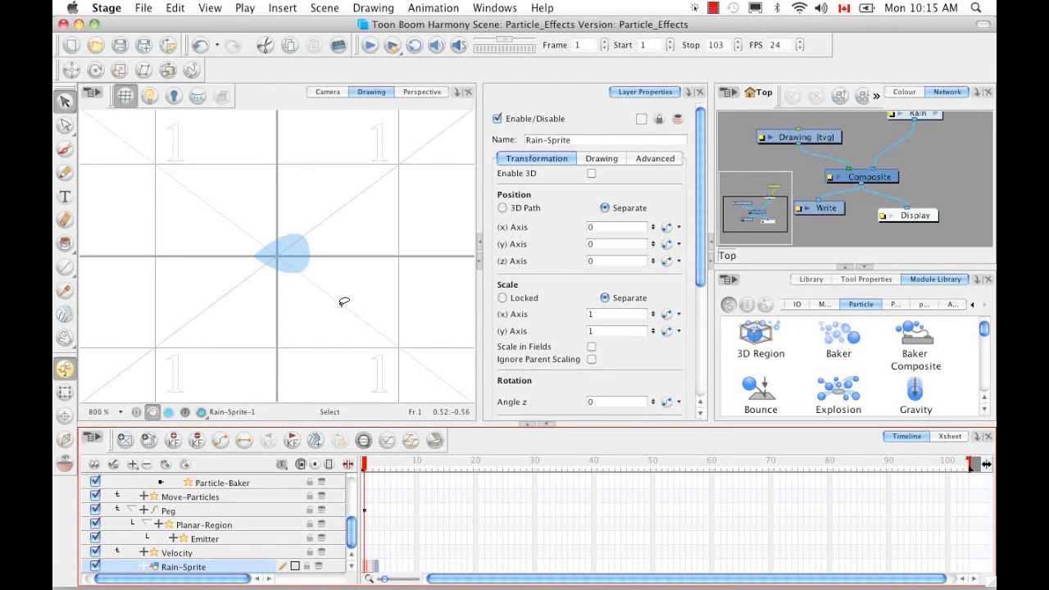
click(911, 91)
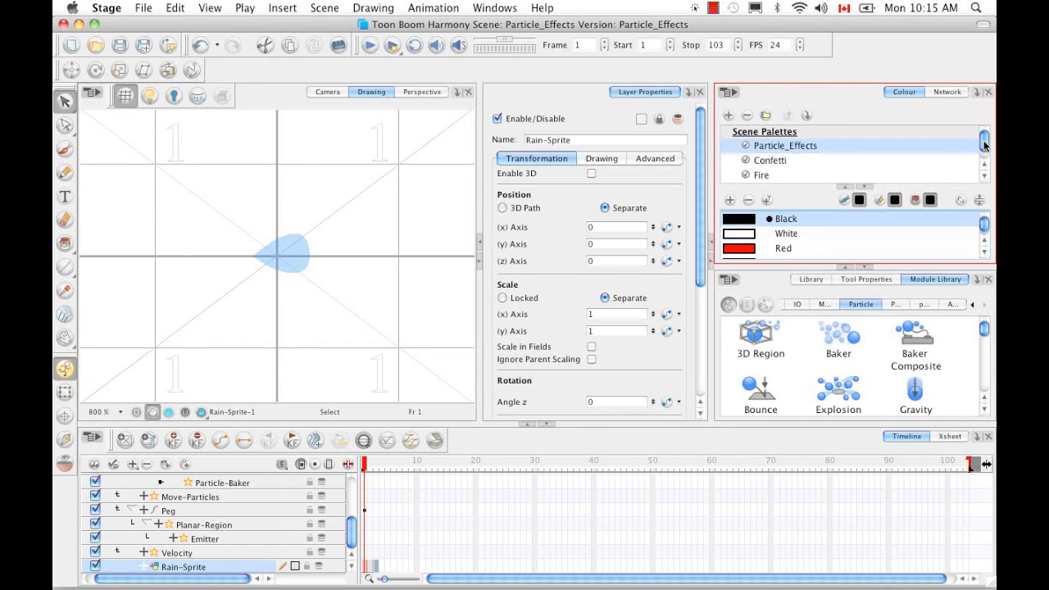
drag(985, 224, 984, 225)
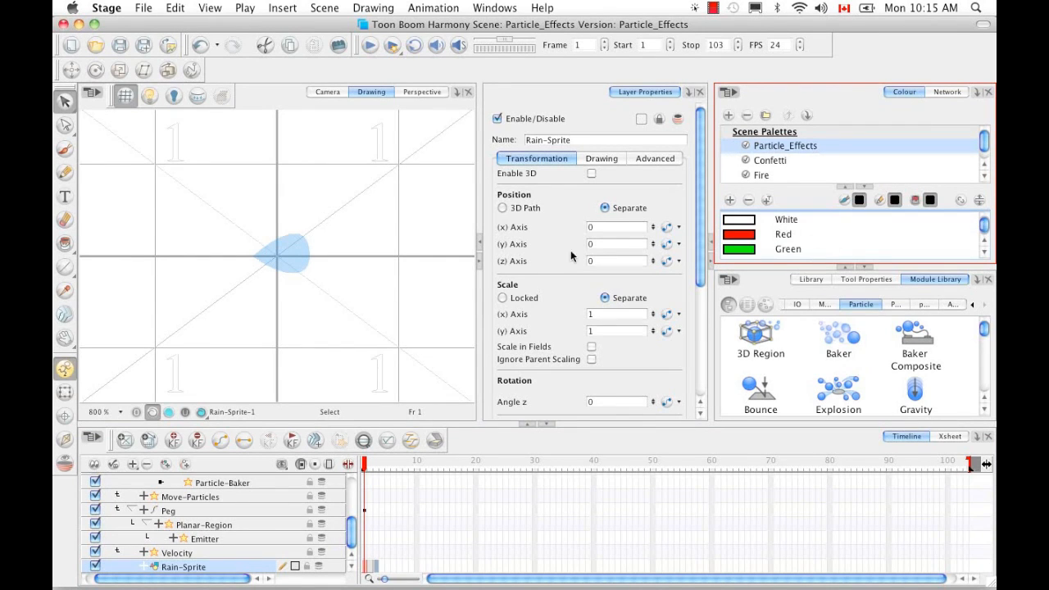
drag(321, 211, 312, 211)
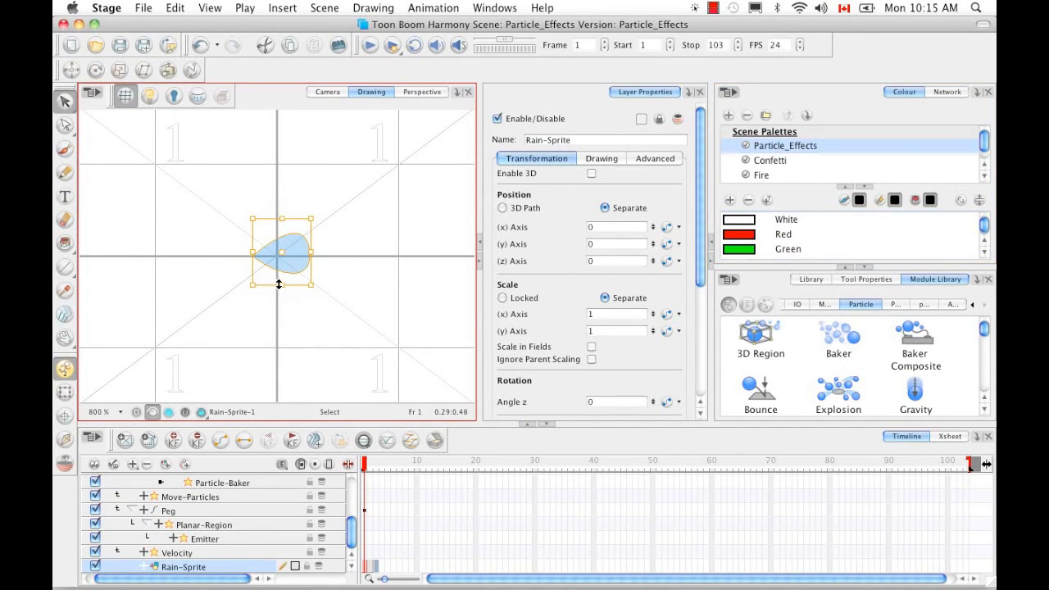
click(750, 237)
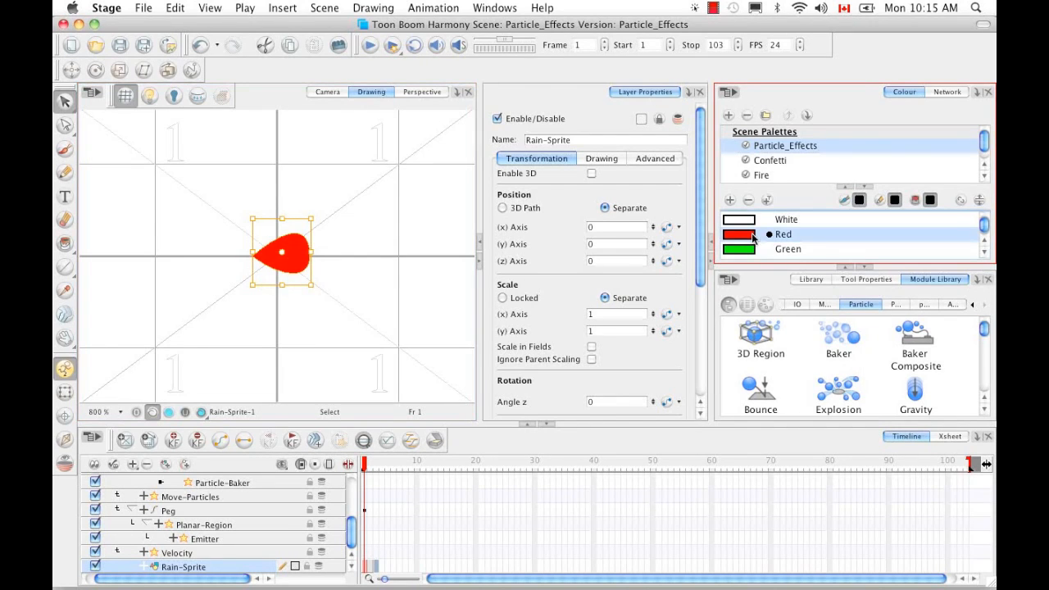
Check the recoloured drops in the Camera view and undo the red colour change.
click(334, 92)
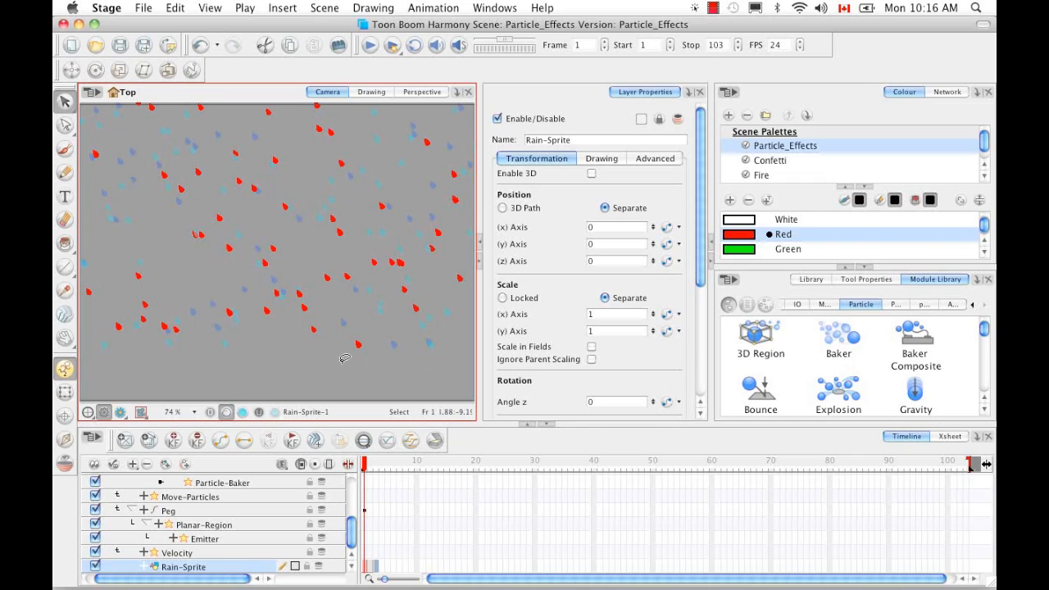
click(200, 45)
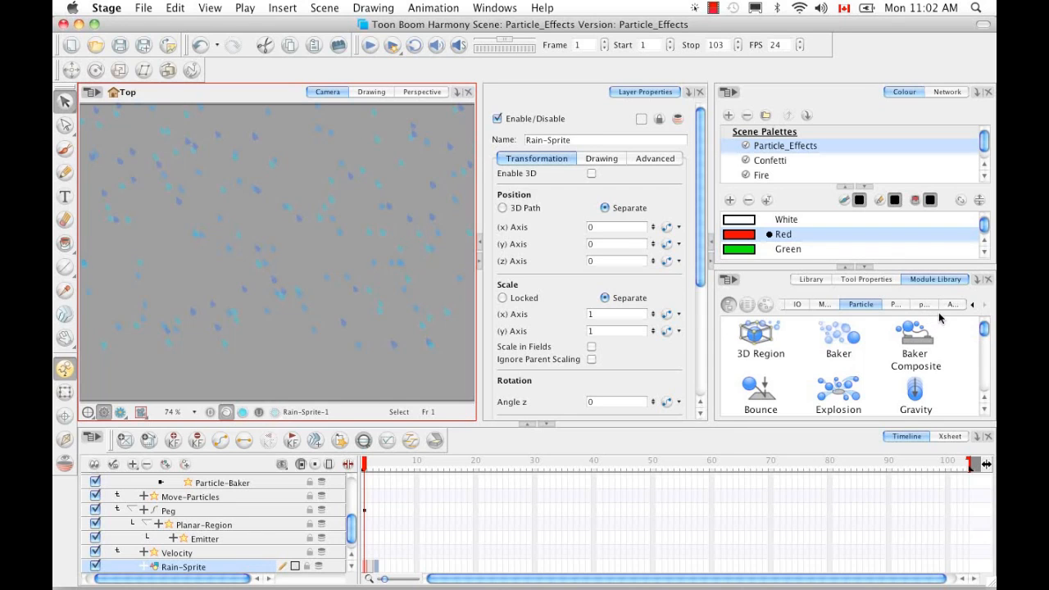
Enter the Rain group in the network and select the Planar-Region module to show its properties.
click(949, 91)
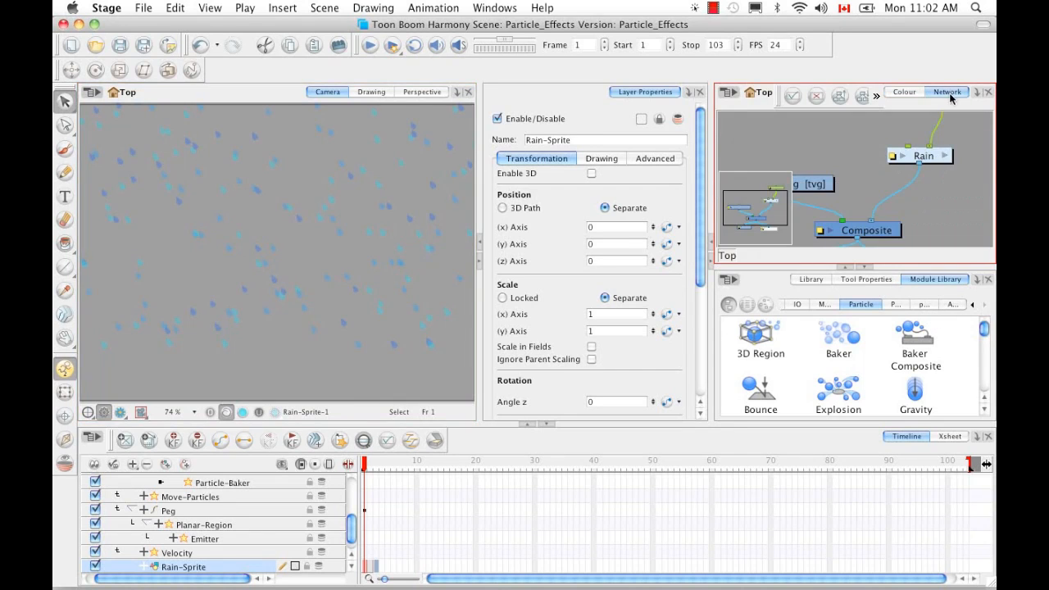
click(946, 157)
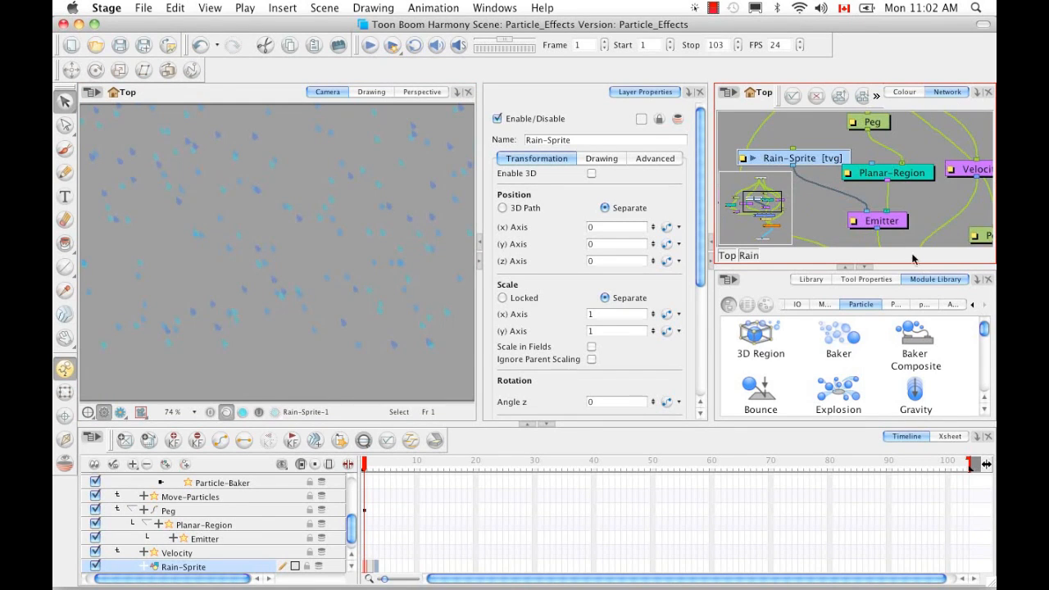
key(space)
drag(904, 208, 878, 185)
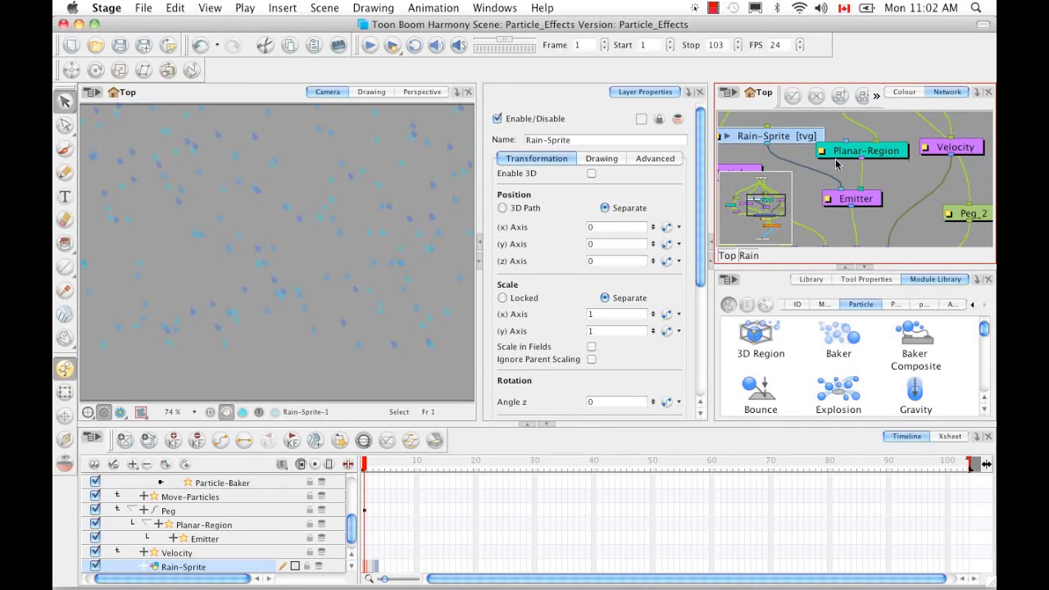
click(896, 158)
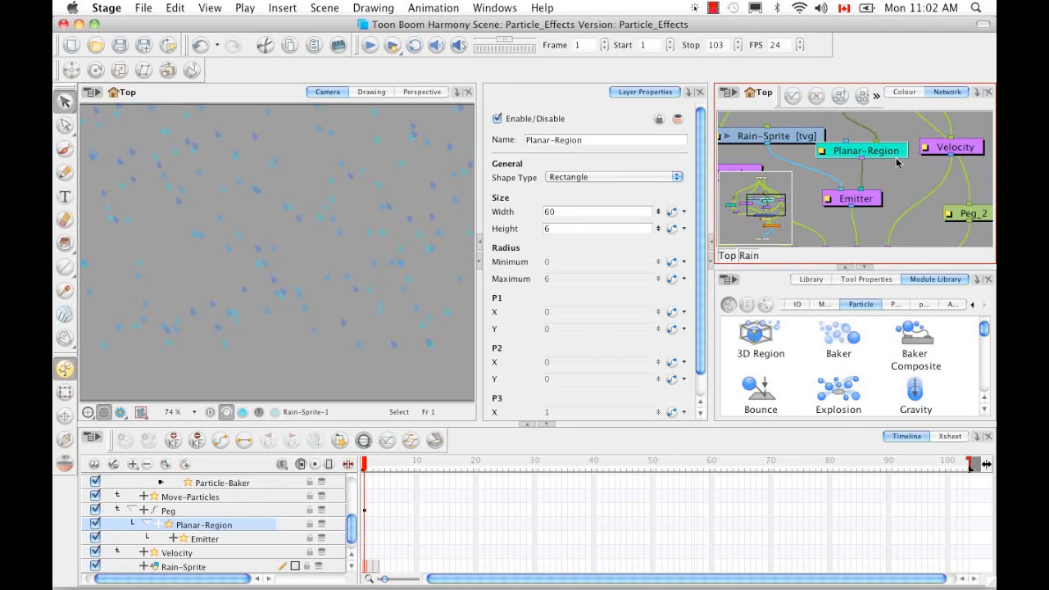
Show the Planar-Region's control and examine the emission plane in the Camera view and from an angle in the Perspective view.
click(211, 10)
mouse_move(276, 296)
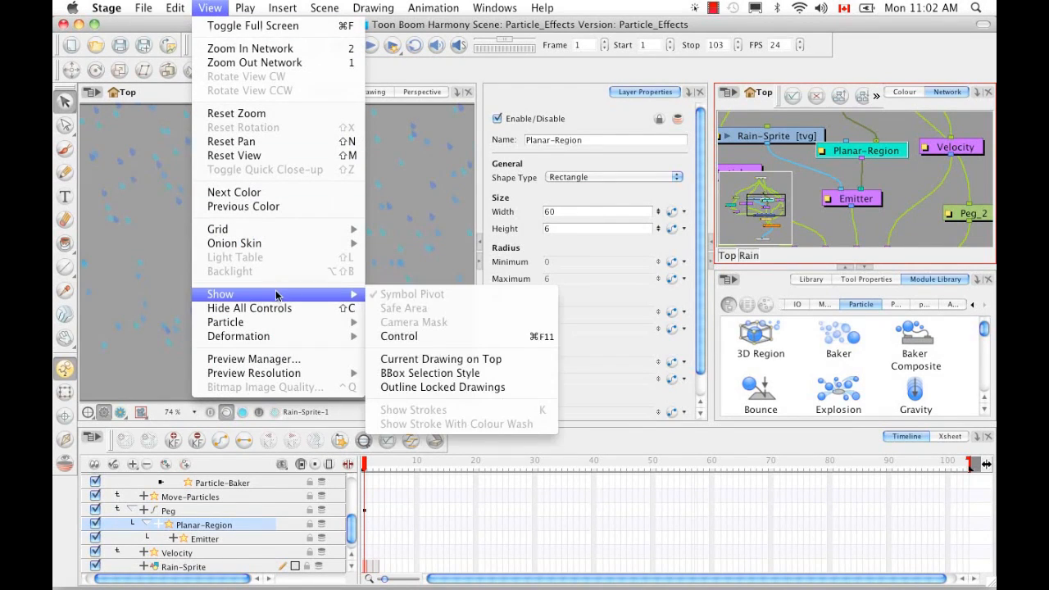
click(420, 336)
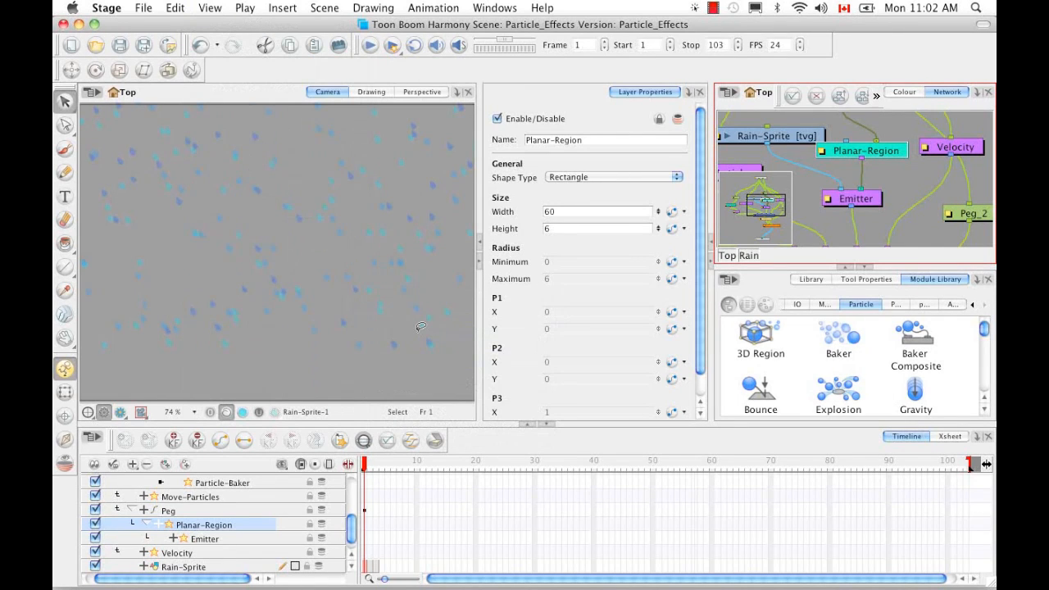
click(367, 414)
key(1)
key(1)
key(1)
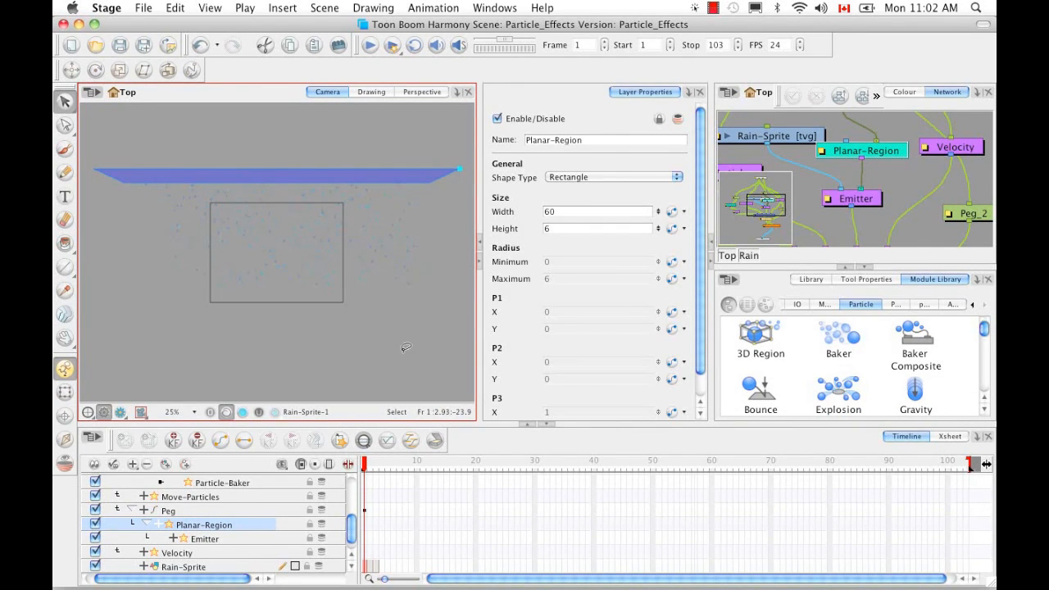
click(422, 92)
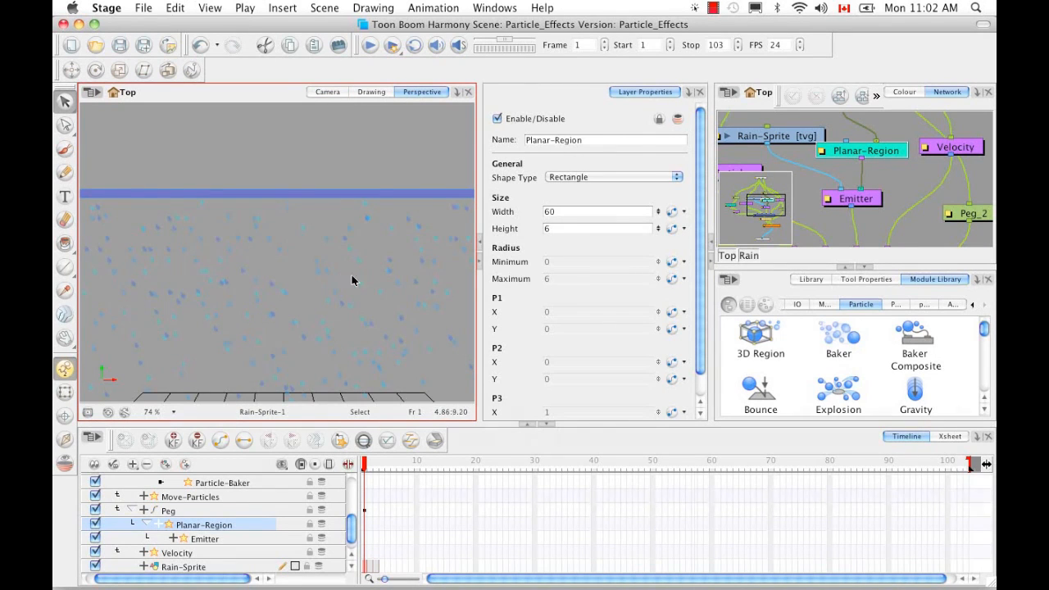
drag(353, 281, 155, 259)
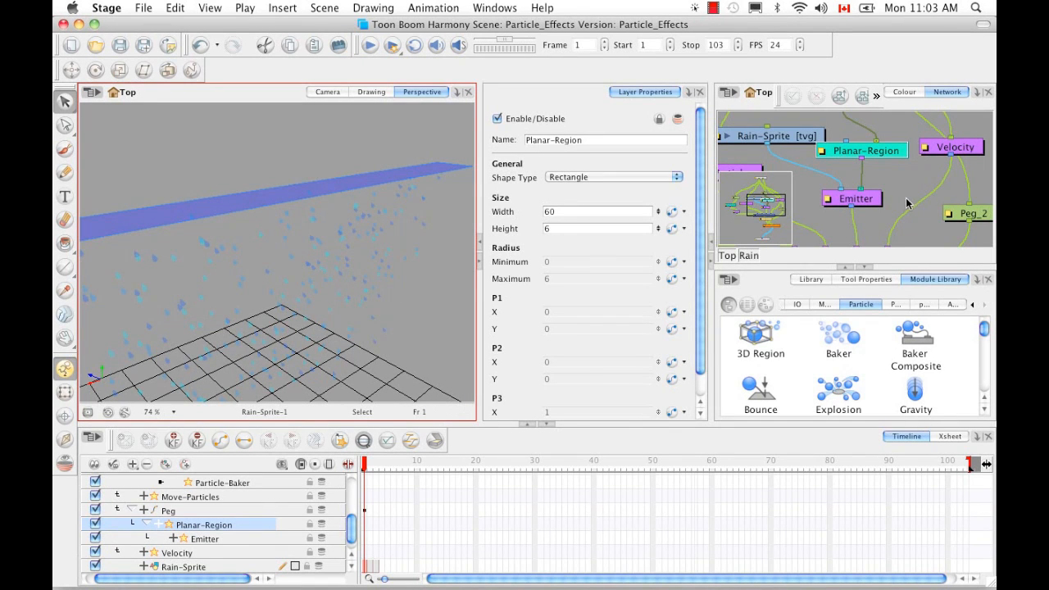
Duplicate the Planar-Region module in the Rain group's network and select the copy.
click(896, 157)
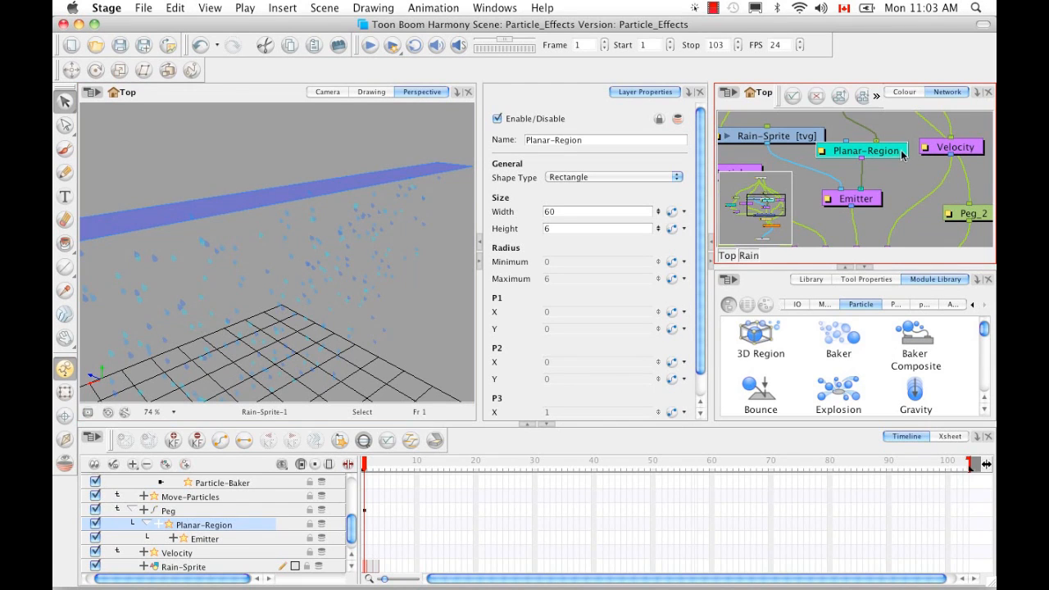
key(super+c)
key(super+v)
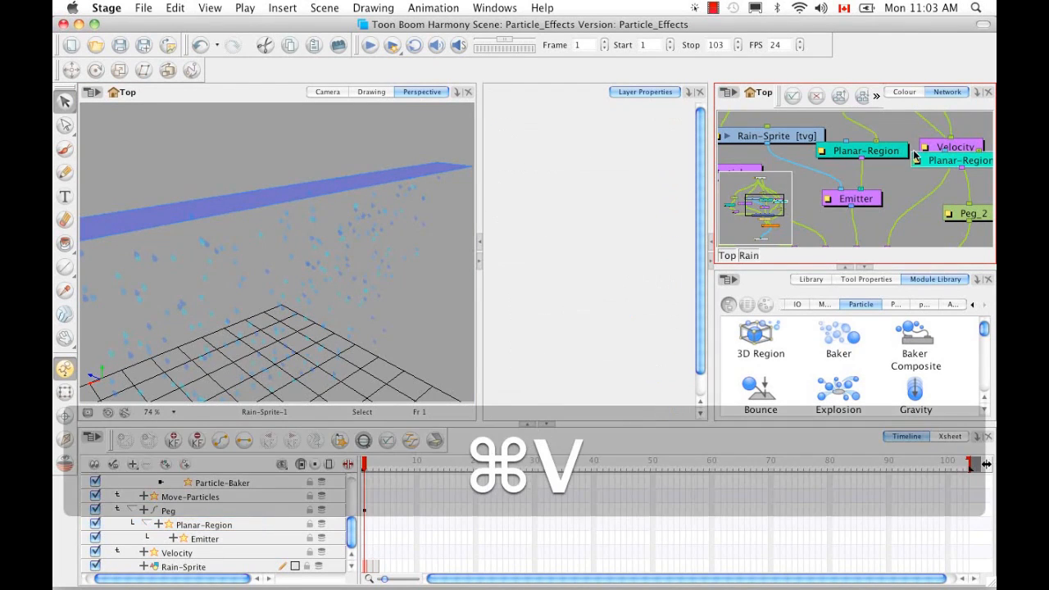
click(919, 167)
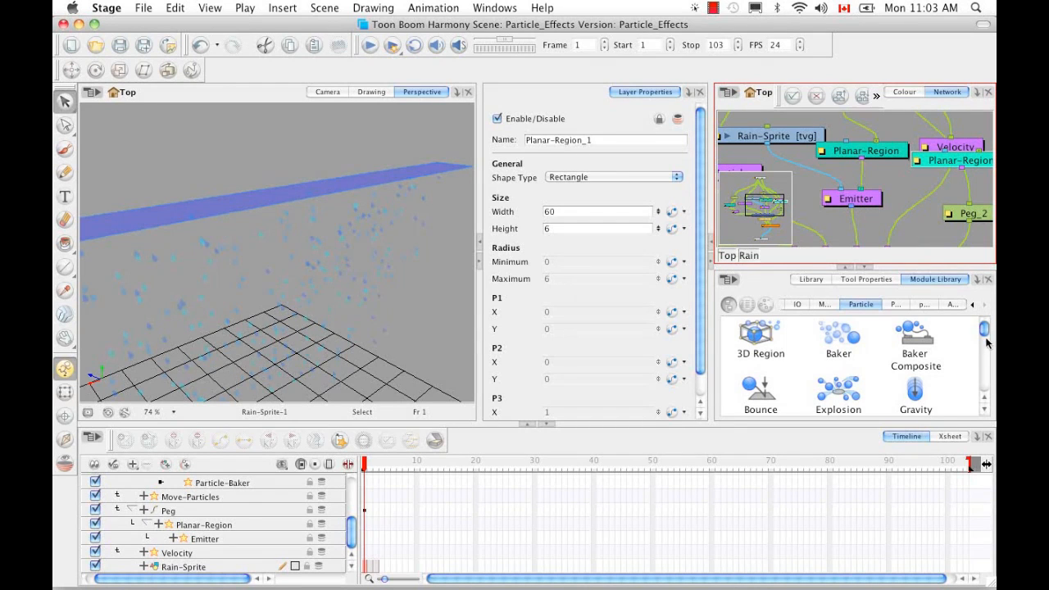
Add a Region Composite particle module and connect both planar regions through it to the Emitter.
drag(984, 330, 985, 363)
click(761, 365)
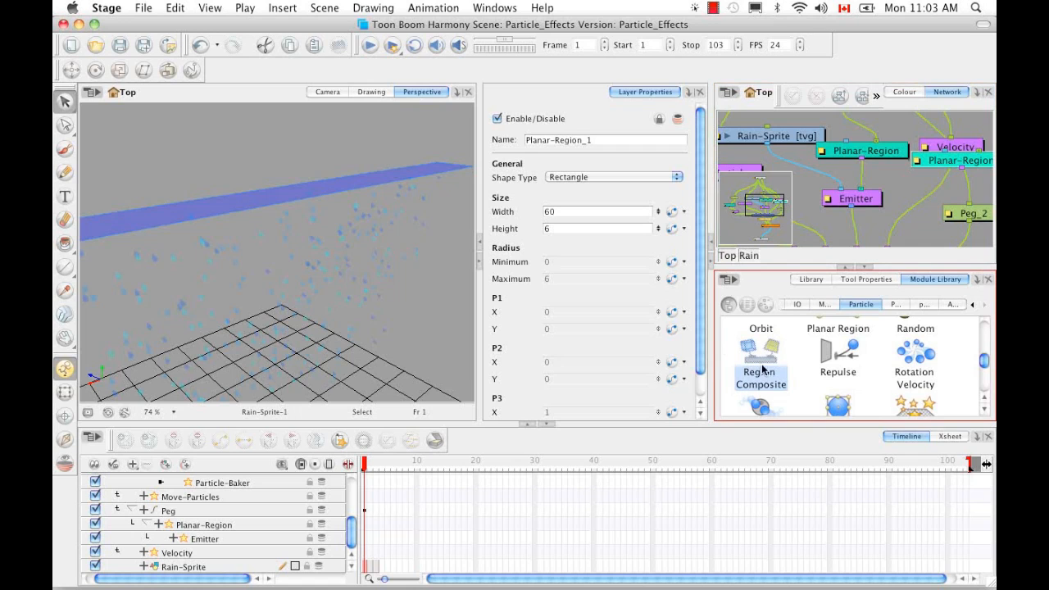
mouse_move(898, 202)
mouse_down()
mouse_move(908, 179)
mouse_move(905, 219)
mouse_up()
mouse_move(861, 189)
mouse_down()
mouse_move(874, 179)
mouse_move(902, 211)
mouse_move(920, 186)
mouse_move(862, 194)
mouse_up()
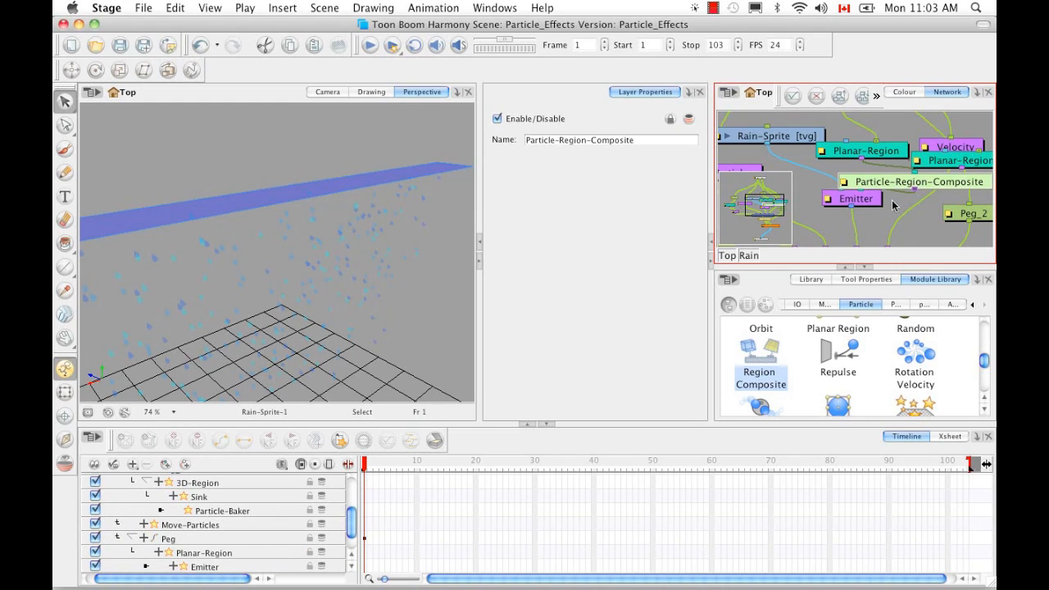
drag(957, 180, 927, 188)
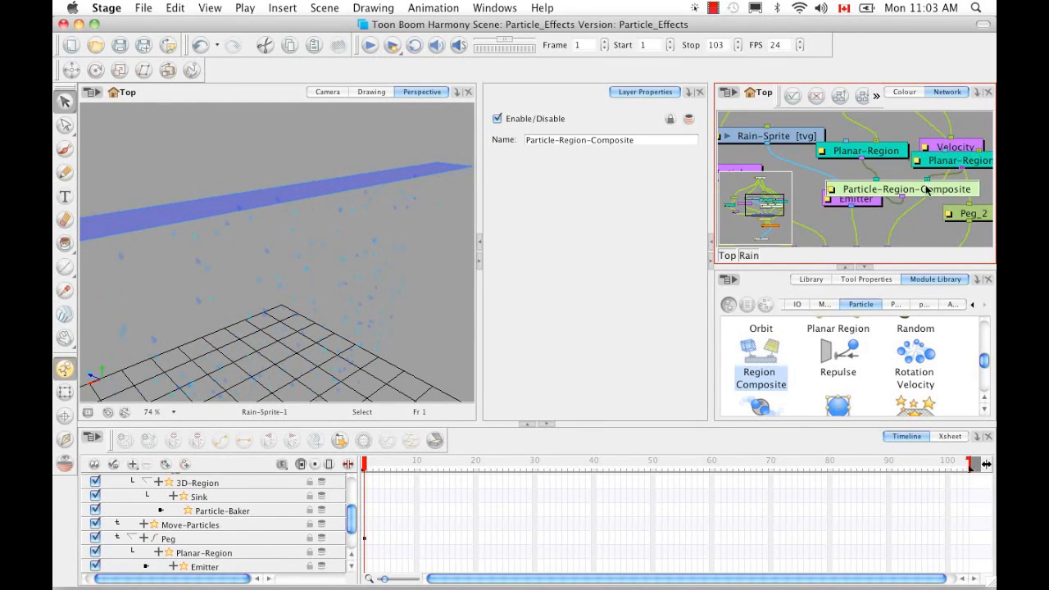
Order all modules of the Rain network with 25% X overlap, layer spacing 60 and vertical spacing 5.
click(866, 269)
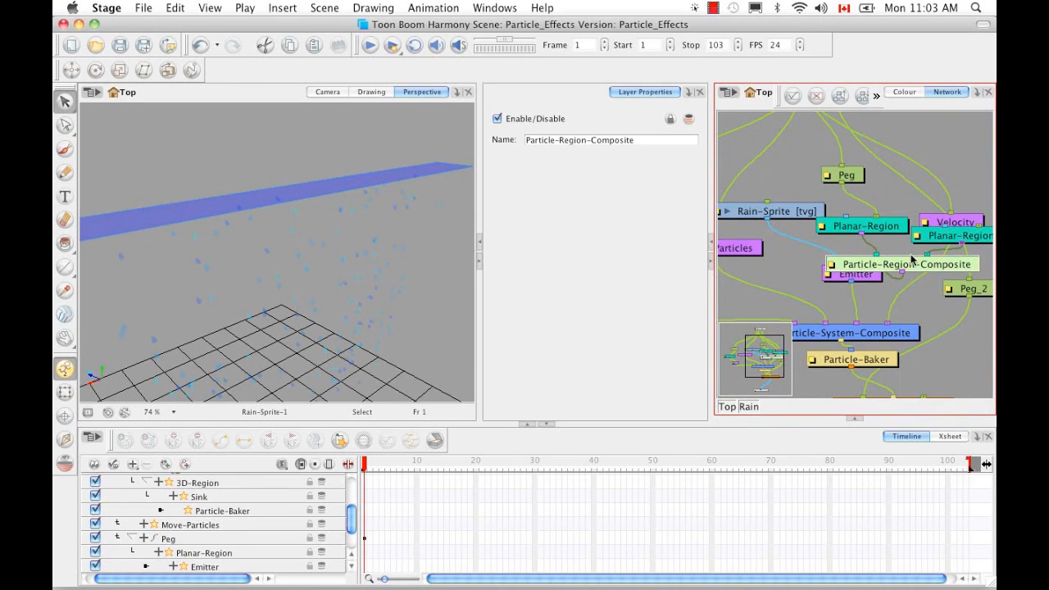
click(937, 297)
key(1)
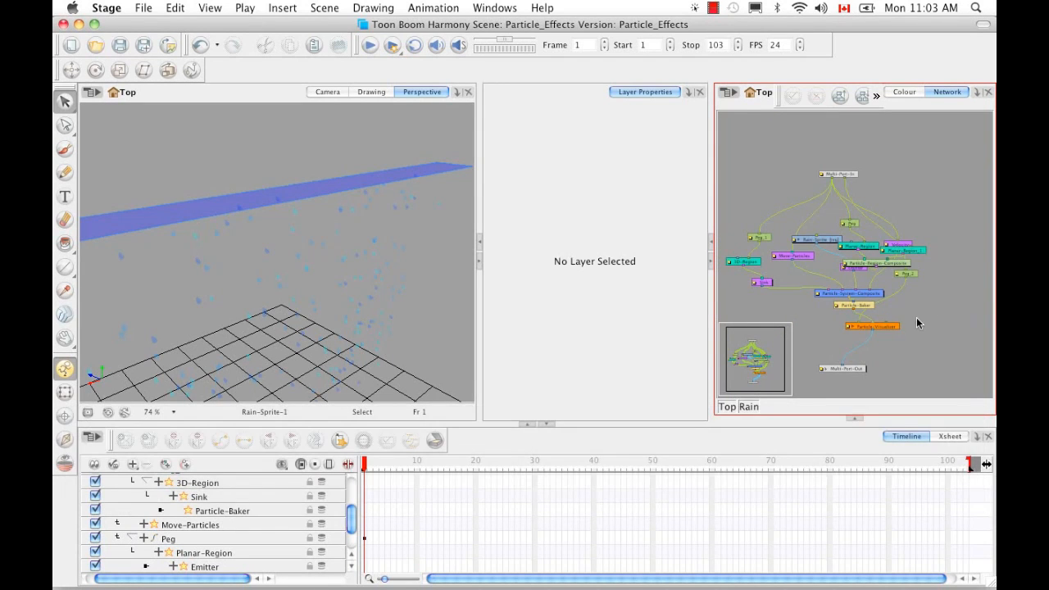
key(space)
drag(917, 317, 929, 299)
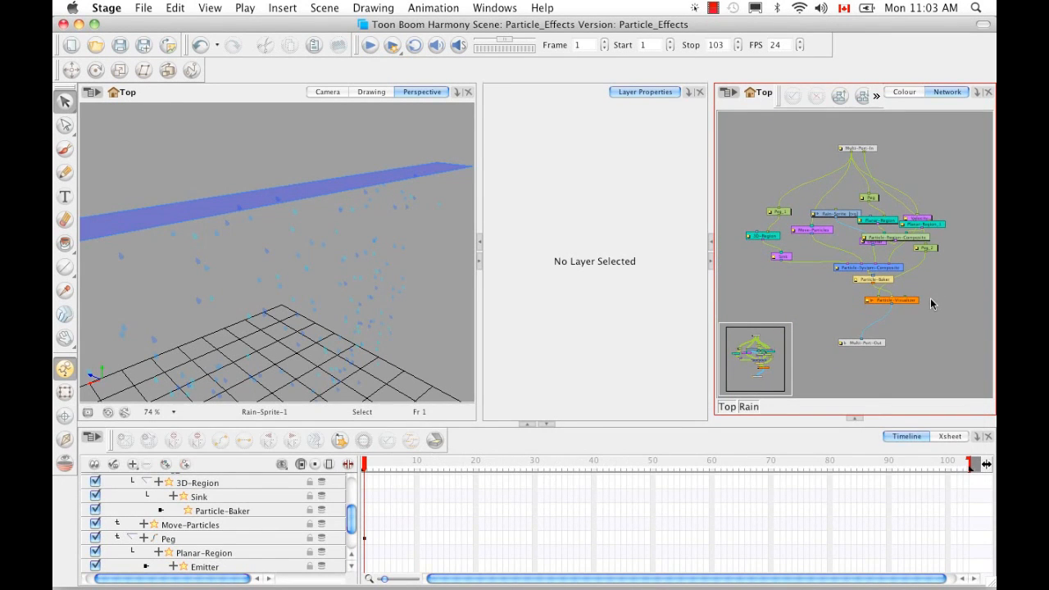
key(super+a)
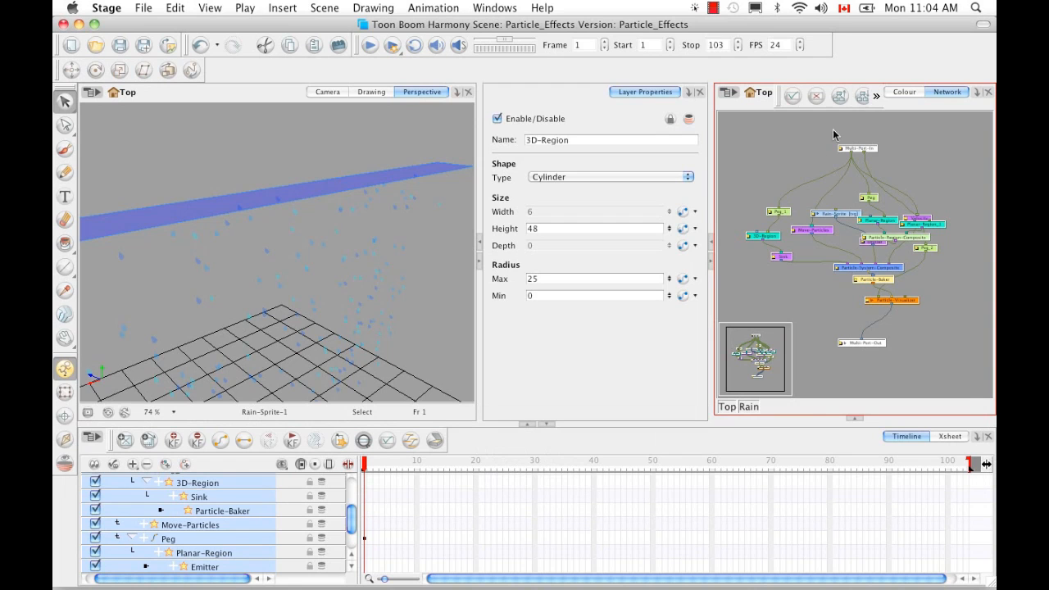
click(863, 96)
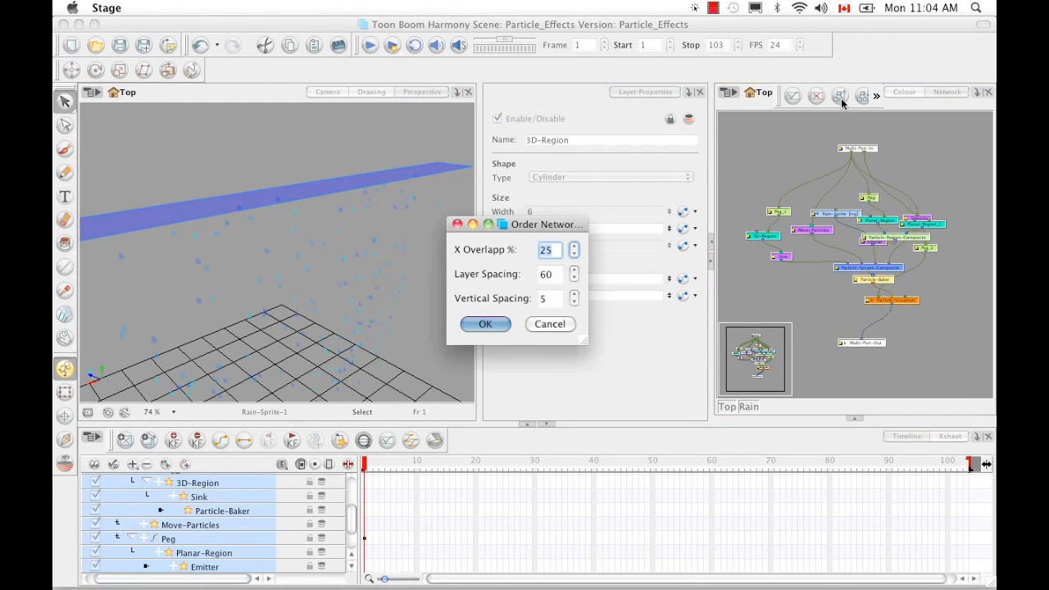
click(502, 325)
click(882, 354)
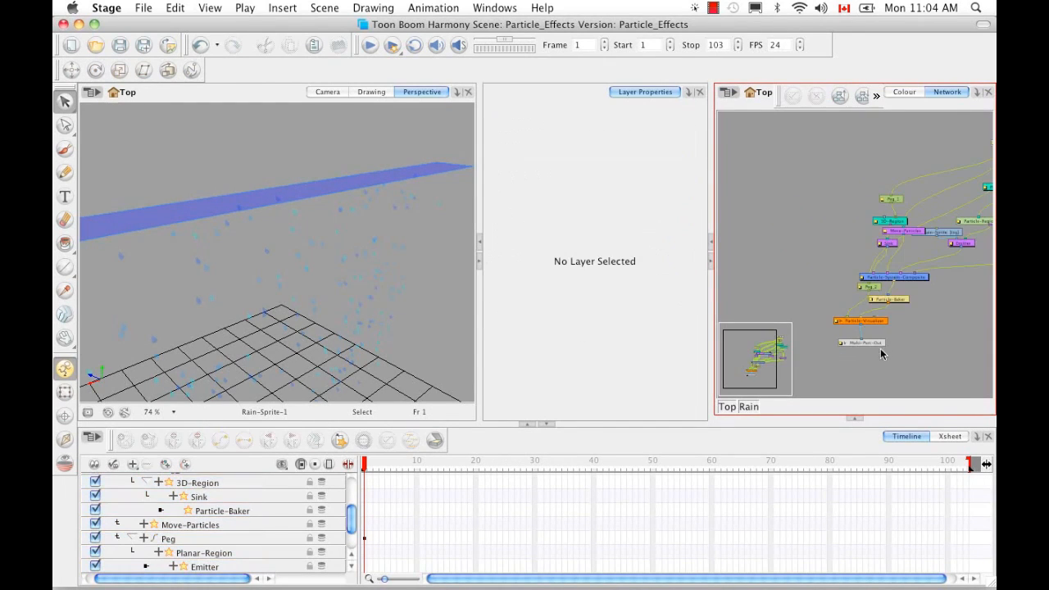
Spread apart the original Planar-Region and its Peg so the connections around both planar regions can be read.
key(space)
drag(944, 311, 934, 232)
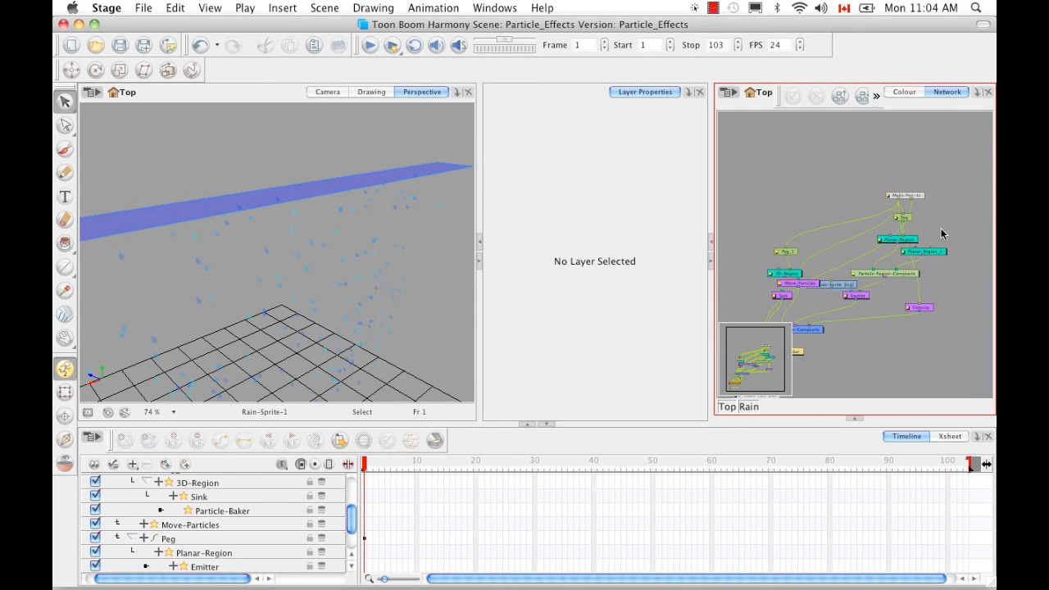
key(2)
key(space)
drag(946, 249, 844, 305)
click(844, 254)
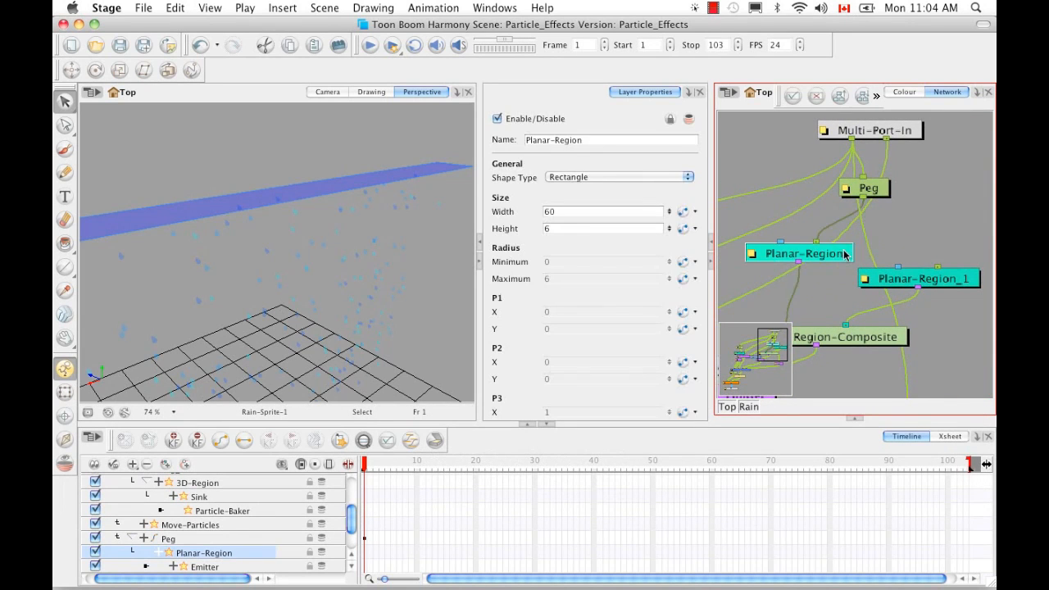
drag(887, 191, 950, 185)
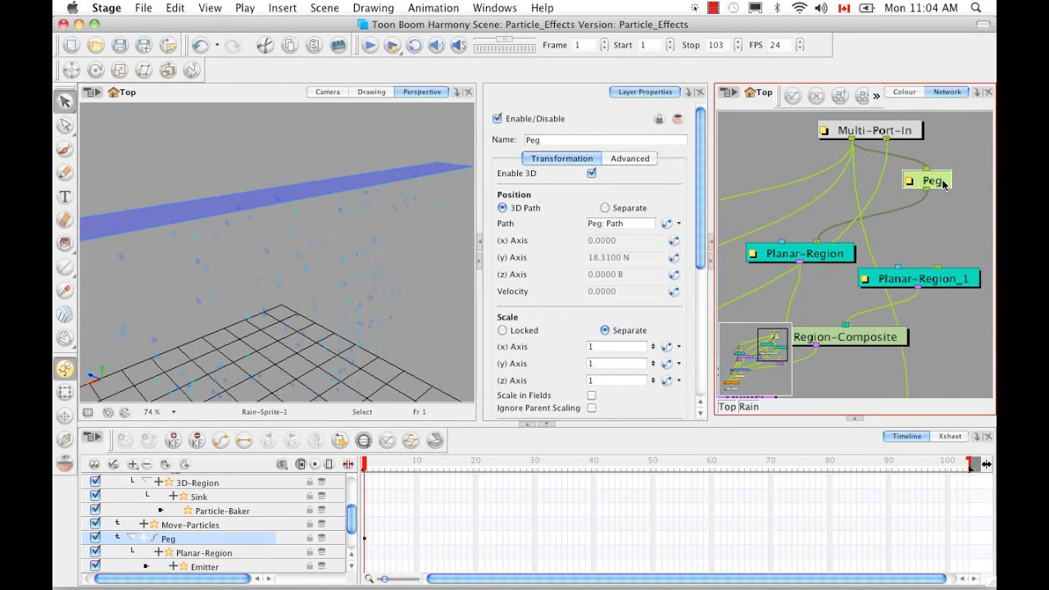
key(space)
drag(890, 299, 903, 248)
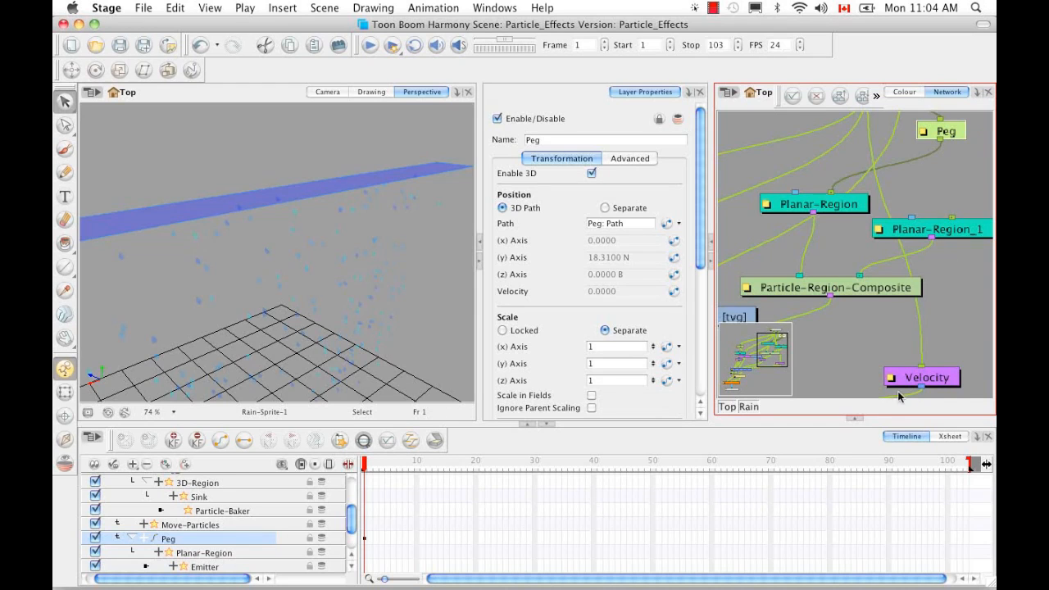
Add a new Peg module from the full module list beside Planar-Region_1.
click(856, 422)
click(955, 305)
drag(983, 330, 983, 372)
click(845, 336)
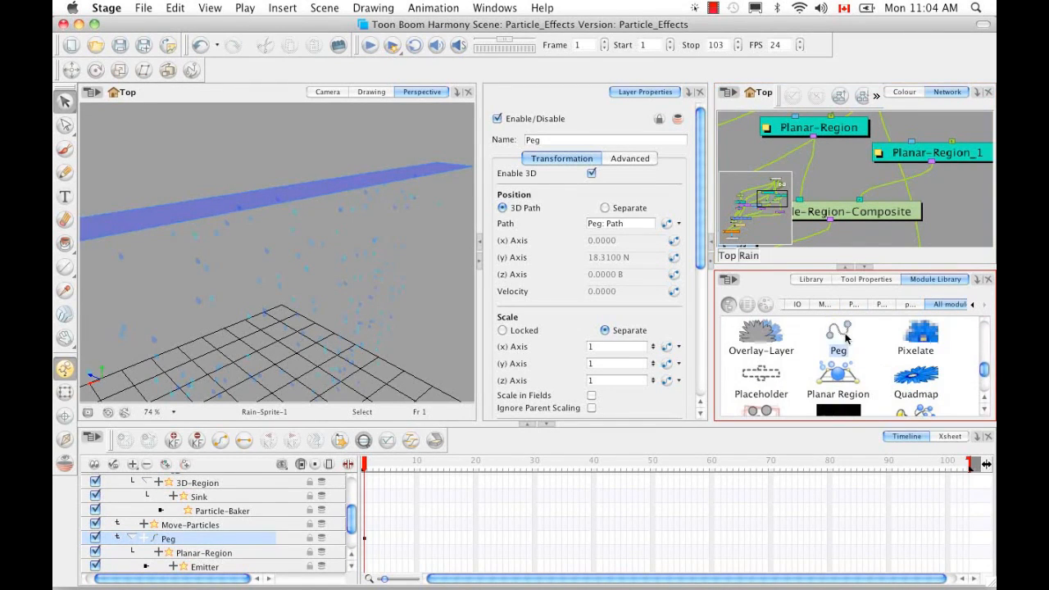
drag(962, 191, 962, 191)
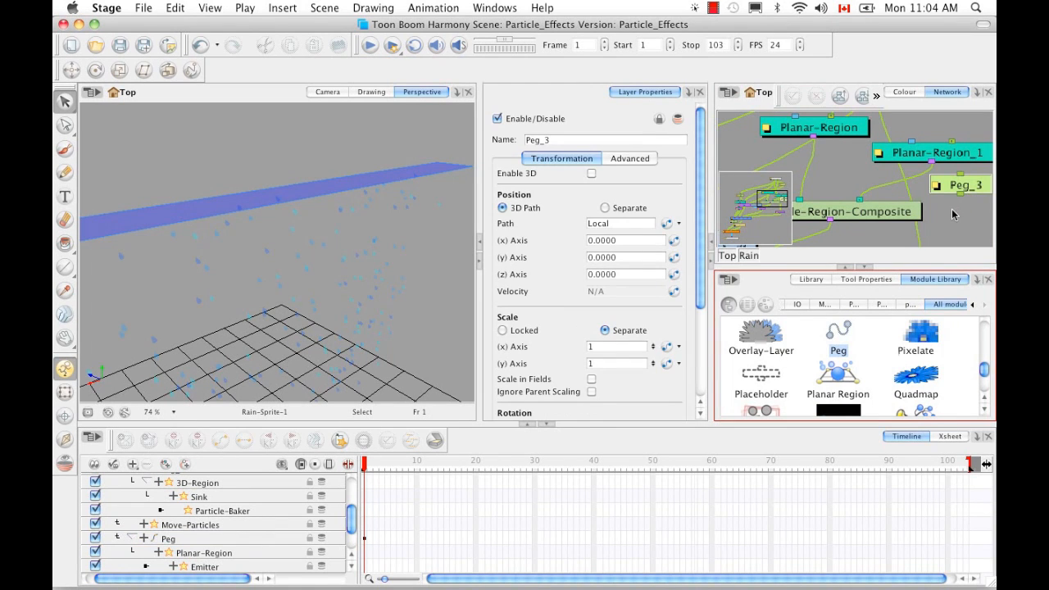
Connect Peg_3 between Multi-Port-In and Planar-Region_1, moving the original Peg aside above its own region.
key(space)
drag(951, 199, 951, 246)
key(space)
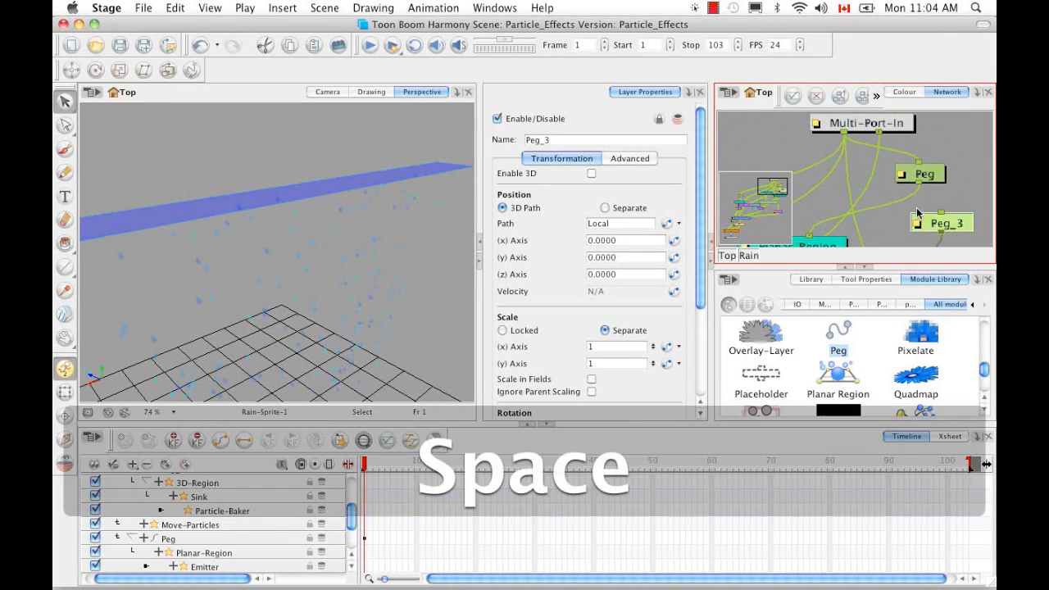
click(851, 190)
drag(850, 190, 834, 206)
drag(845, 134, 943, 217)
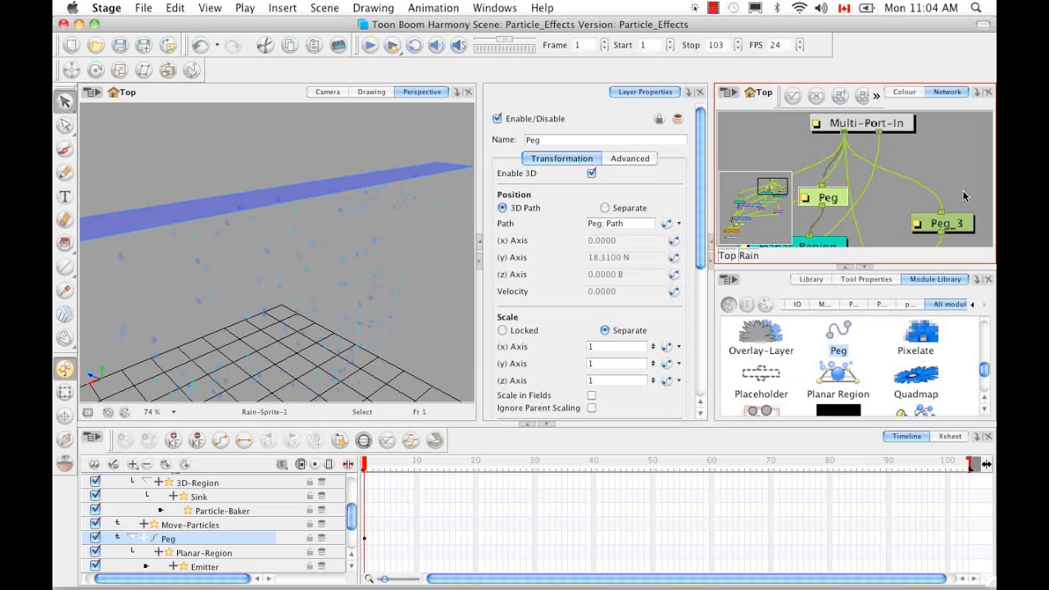
click(959, 230)
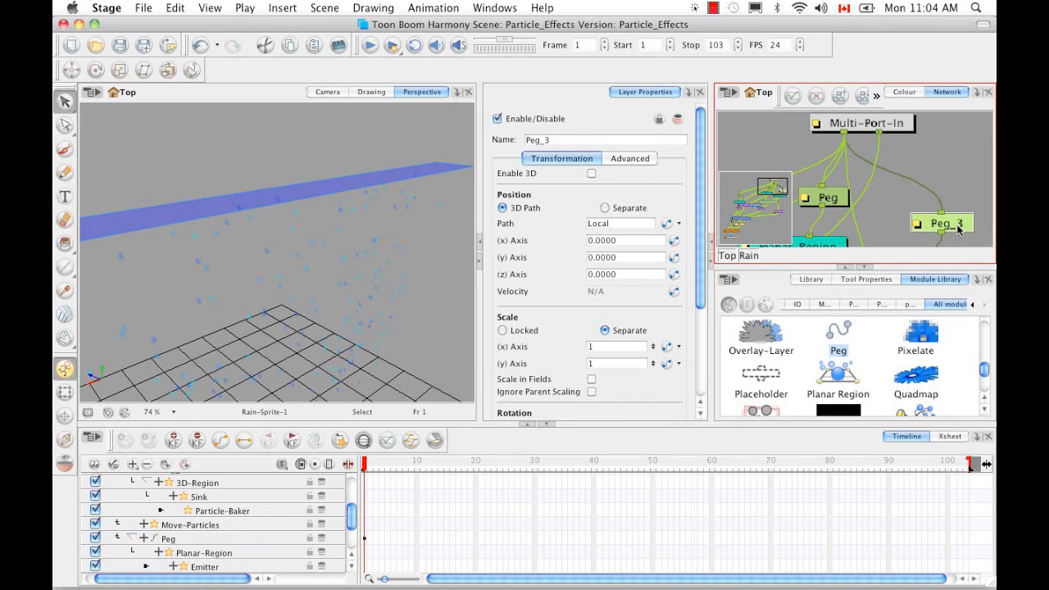
Show the control of Planar-Region_1 in the Perspective view.
key(space)
drag(943, 223, 939, 153)
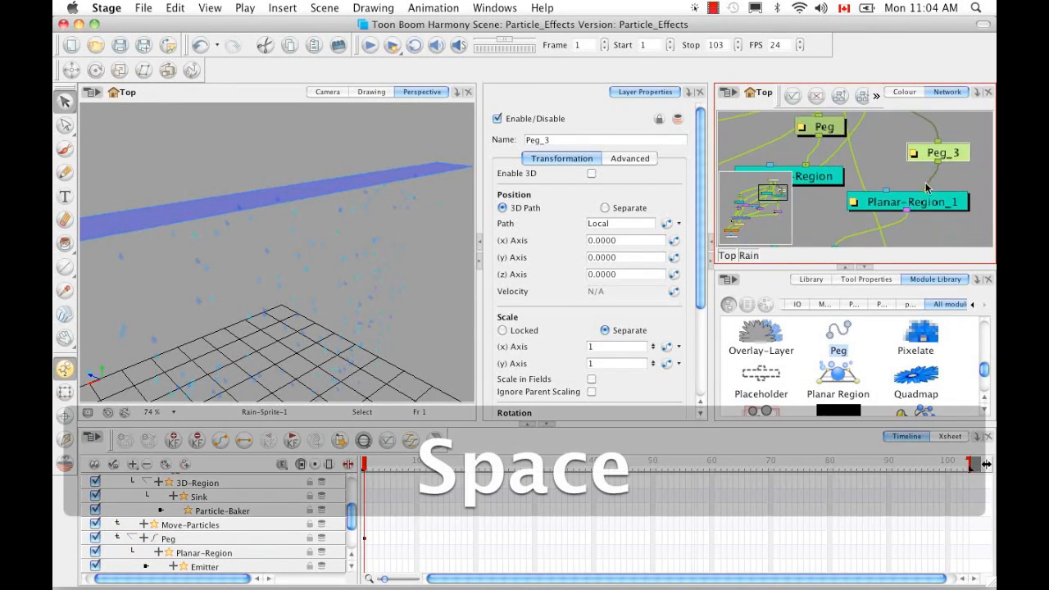
click(928, 201)
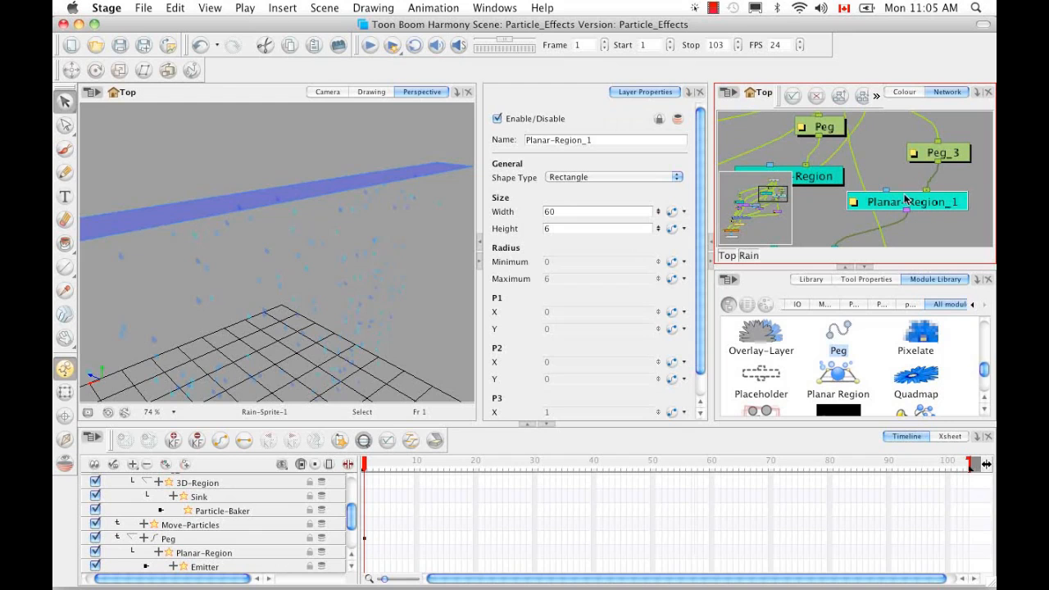
click(209, 8)
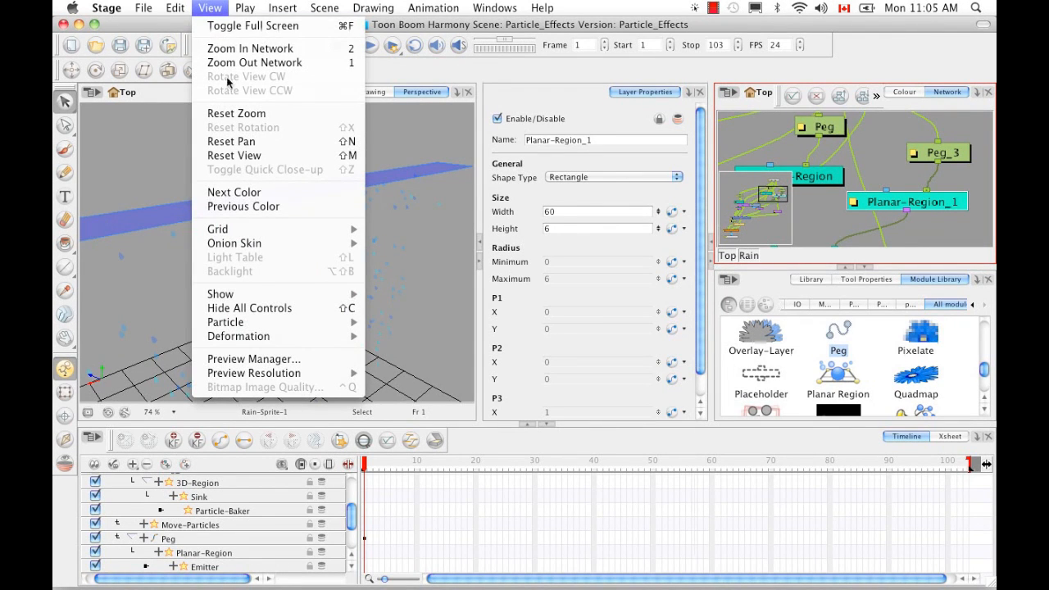
mouse_move(298, 298)
click(407, 336)
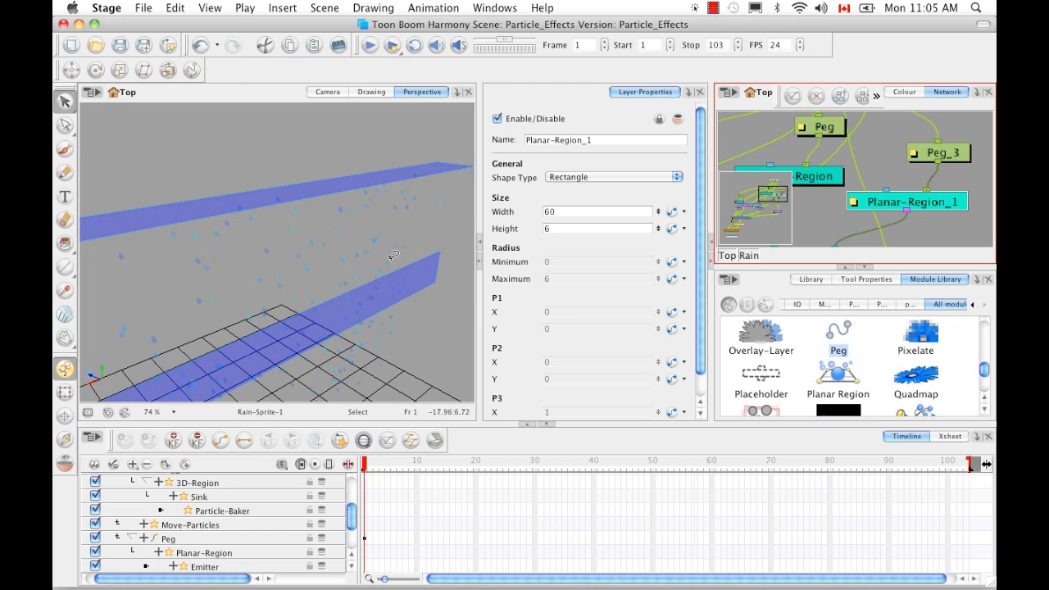
Enable 3D on Peg_3 and set its rotation on the x axis to 90.
click(941, 155)
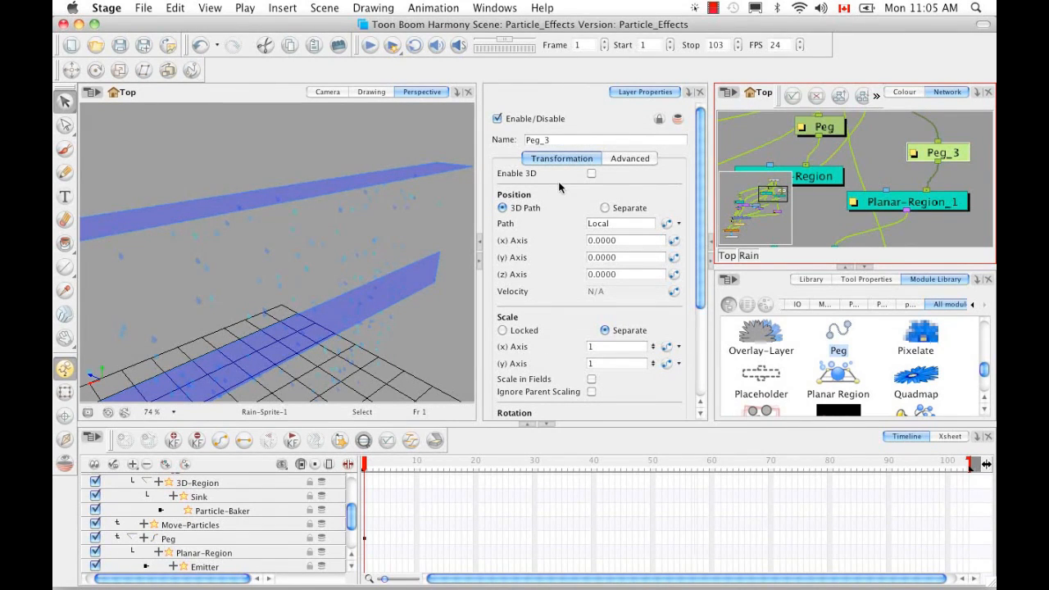
drag(701, 227, 699, 280)
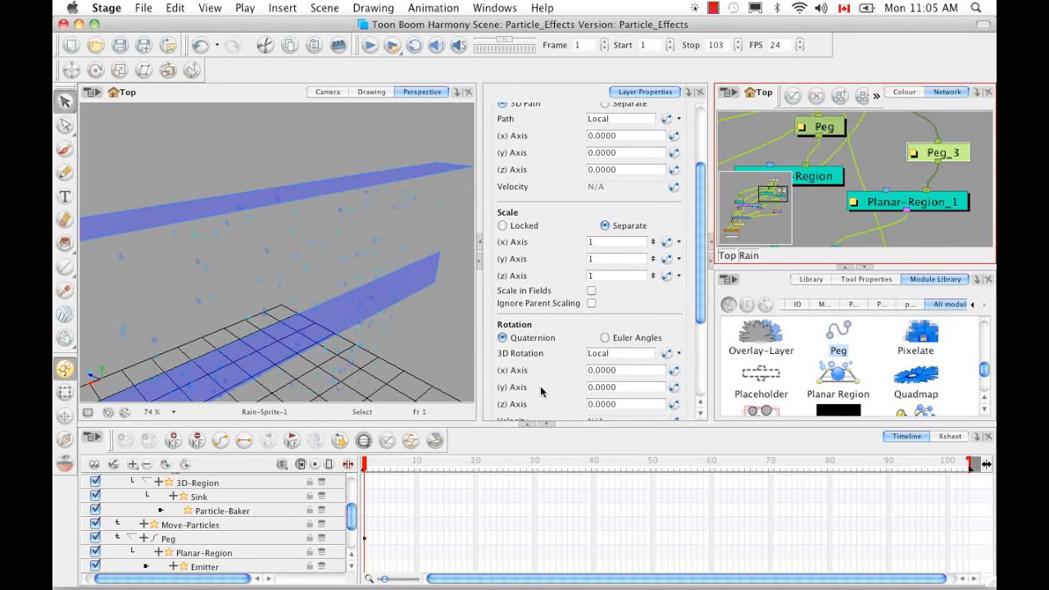
drag(702, 288, 701, 327)
drag(619, 296, 551, 312)
text(90)
key(Return)
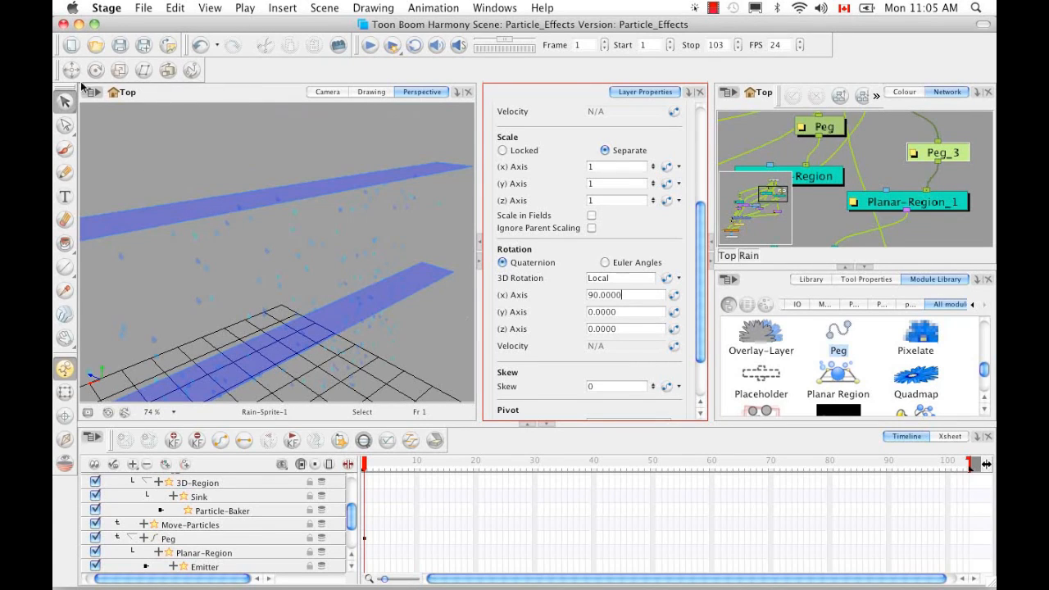
Raise the second planar region with the Translate tool to just below the first one.
click(71, 69)
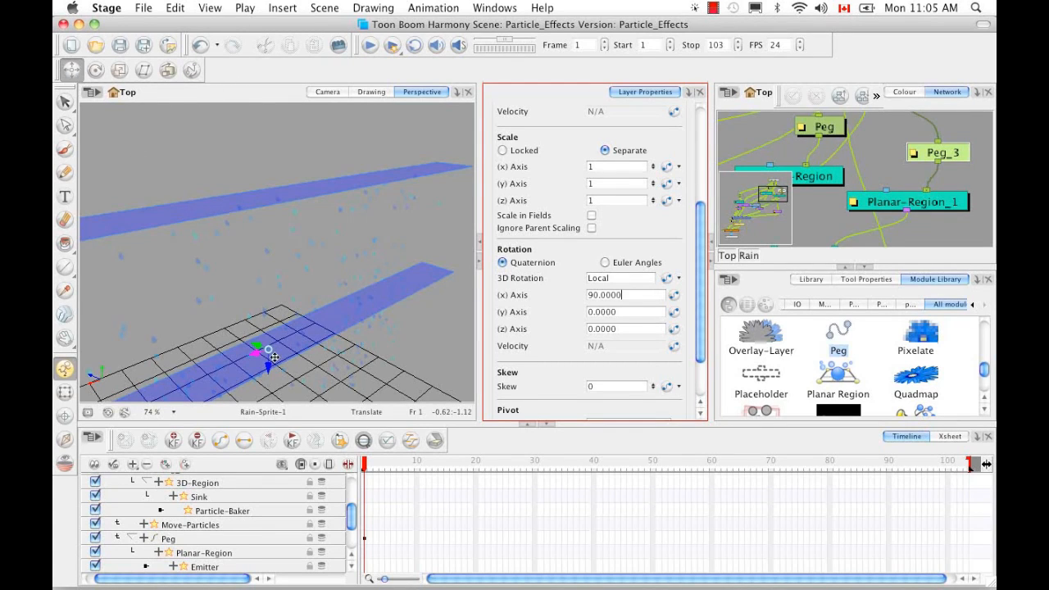
drag(268, 373, 270, 253)
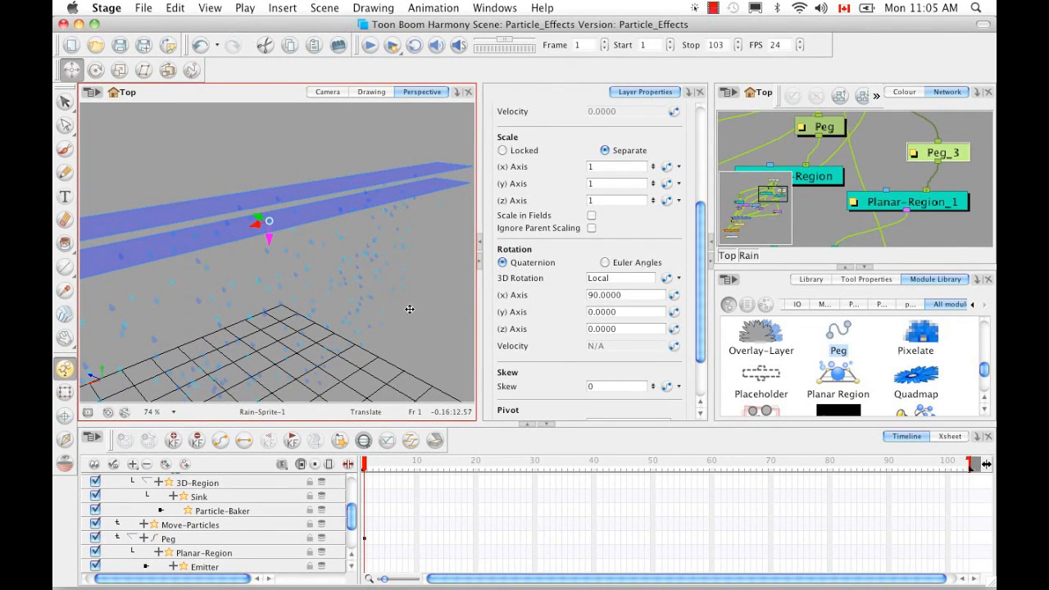
Open additional Top and Side views, and in the Side view move the second planar region behind the first at the same height.
click(689, 92)
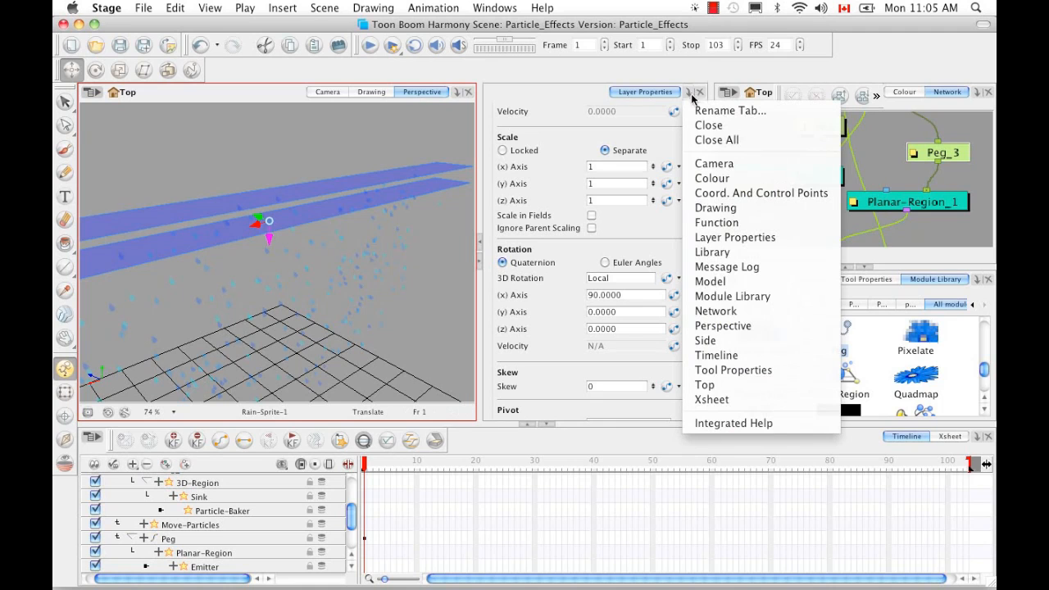
click(705, 385)
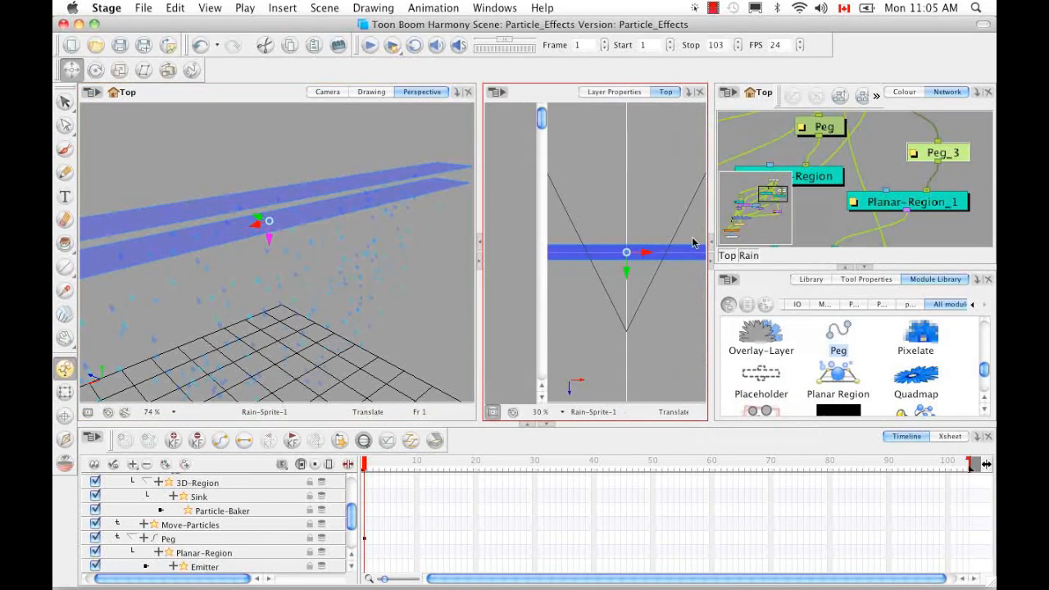
click(689, 93)
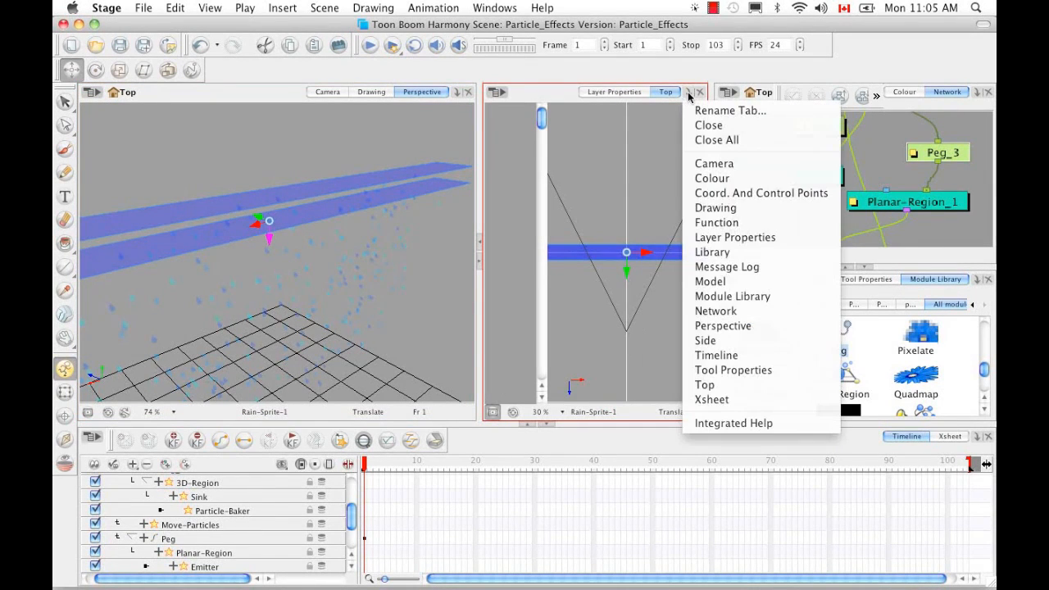
click(705, 337)
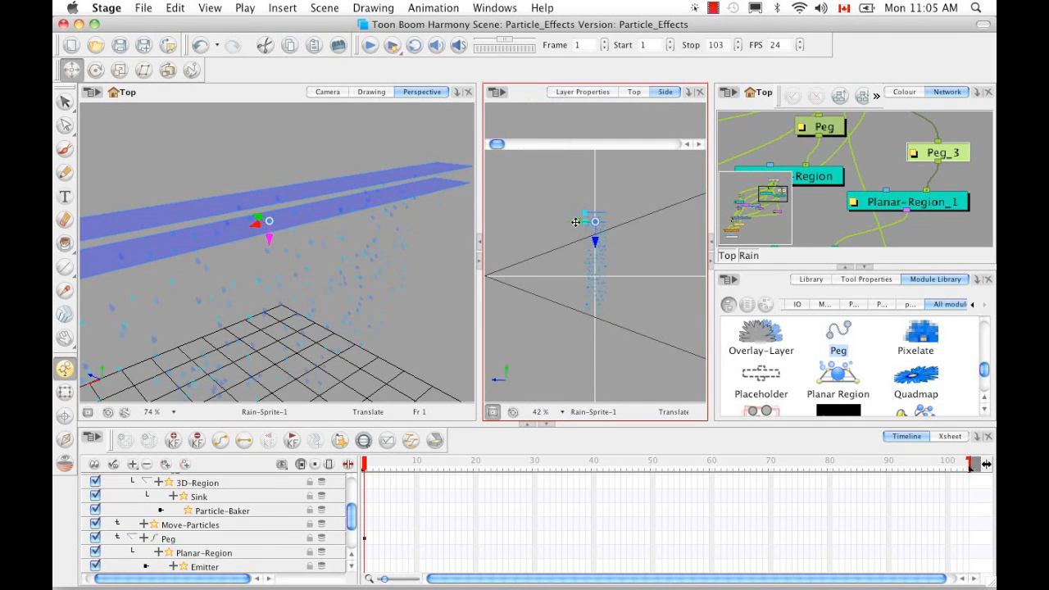
drag(574, 223, 602, 224)
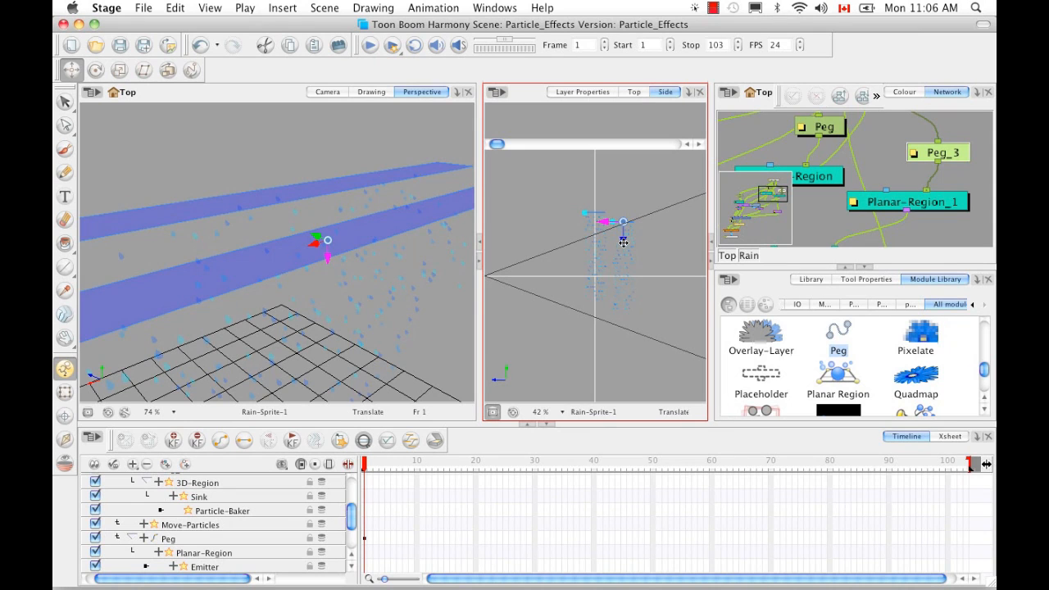
drag(624, 242, 624, 234)
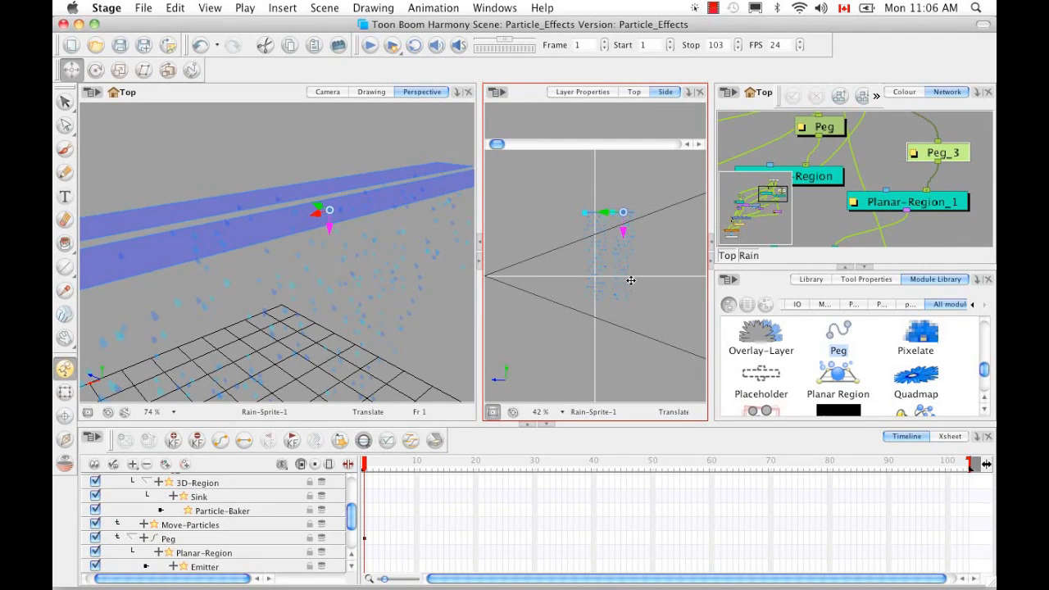
Centre the second planar region sideways on the camera axis in the Top view, in line with the first region.
click(635, 91)
drag(615, 328, 606, 337)
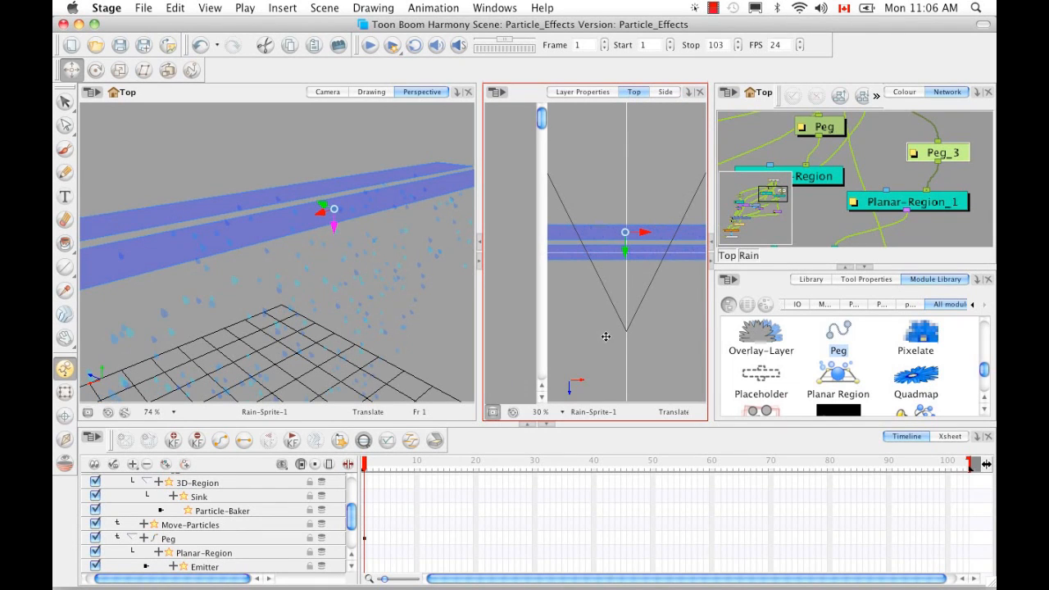
key(1)
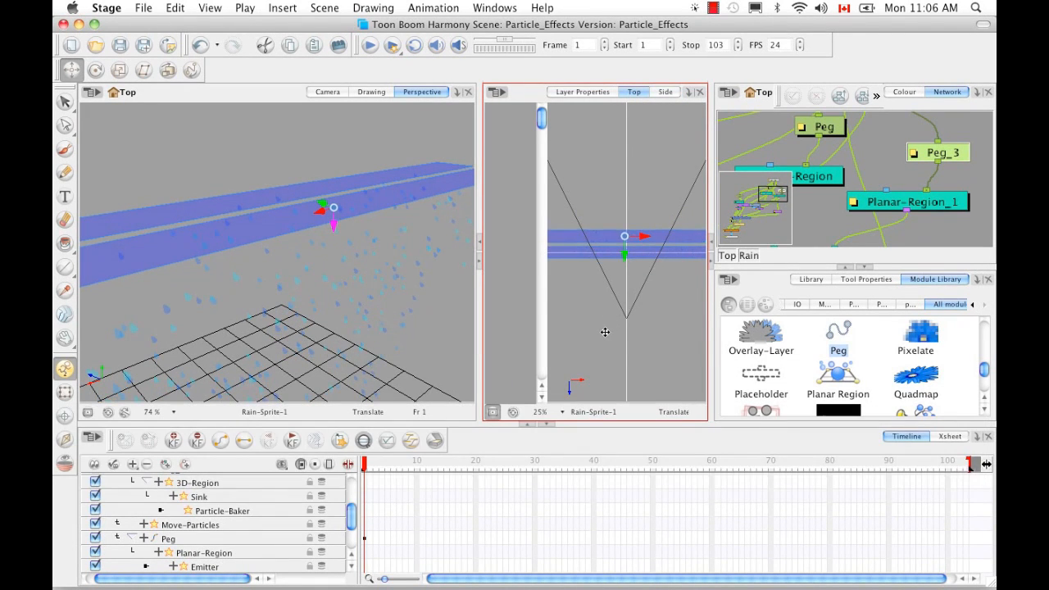
key(1)
key(2)
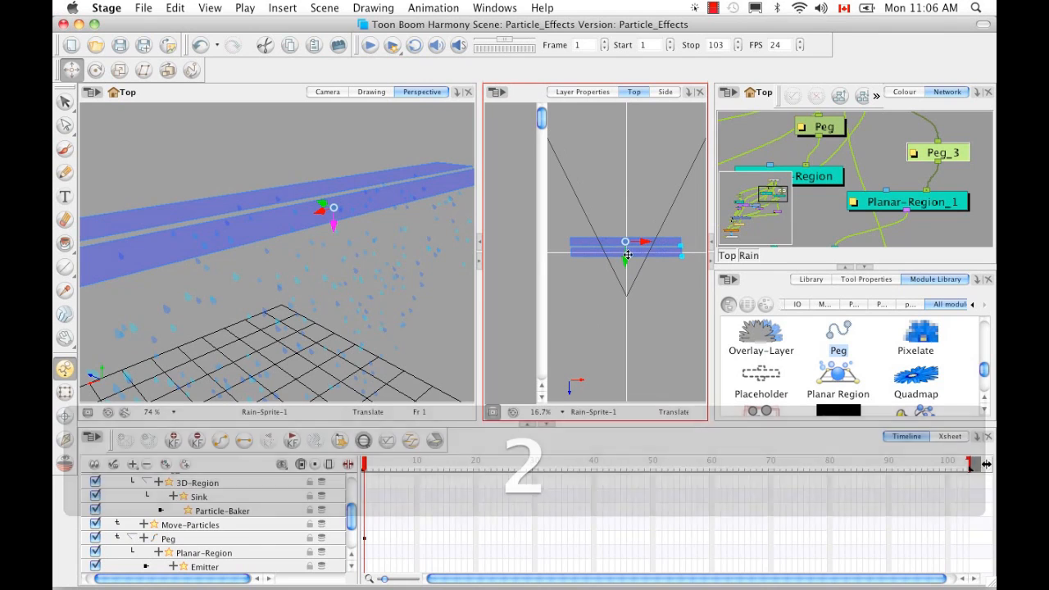
drag(643, 242, 644, 240)
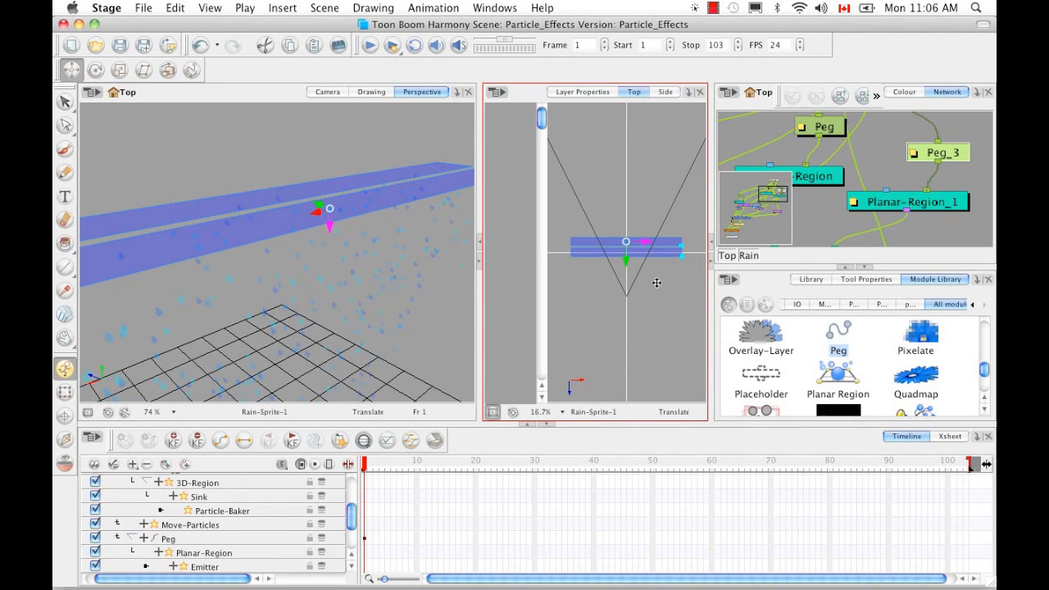
key(2)
key(2)
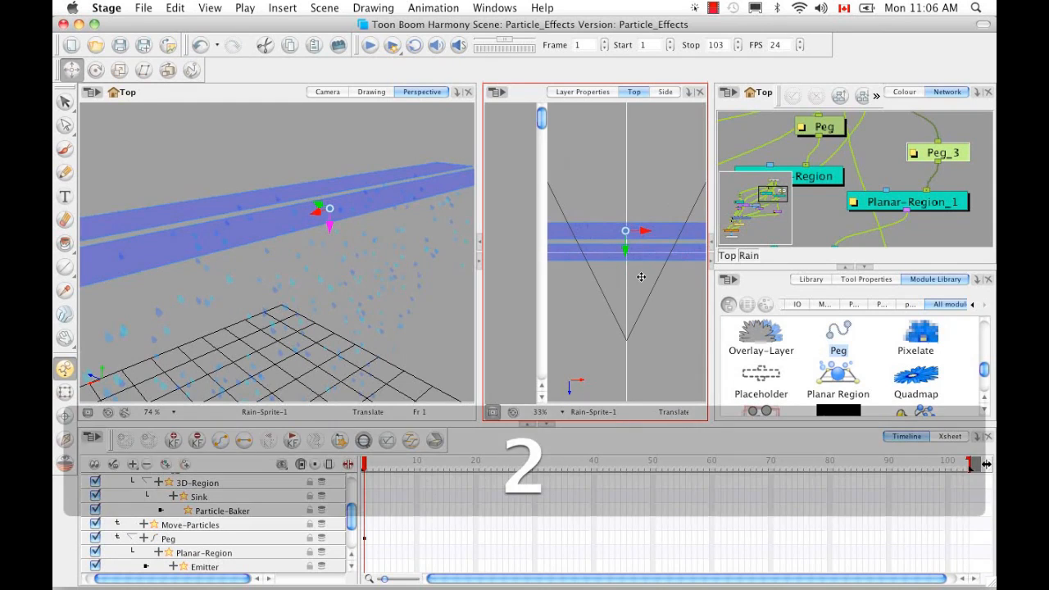
key(space)
drag(645, 277, 577, 328)
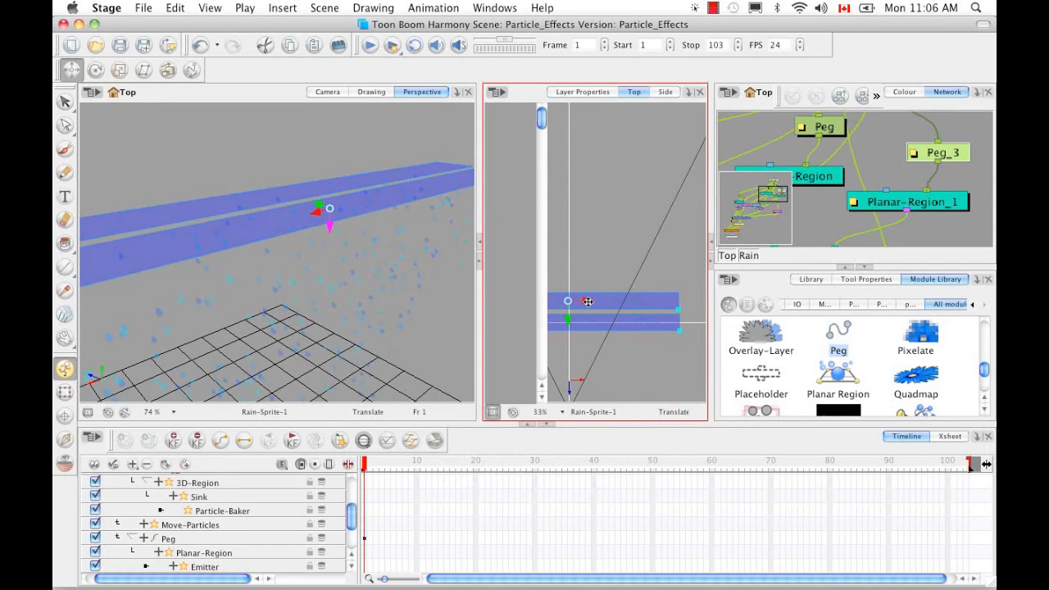
drag(589, 301, 590, 301)
key(space)
drag(606, 358, 642, 289)
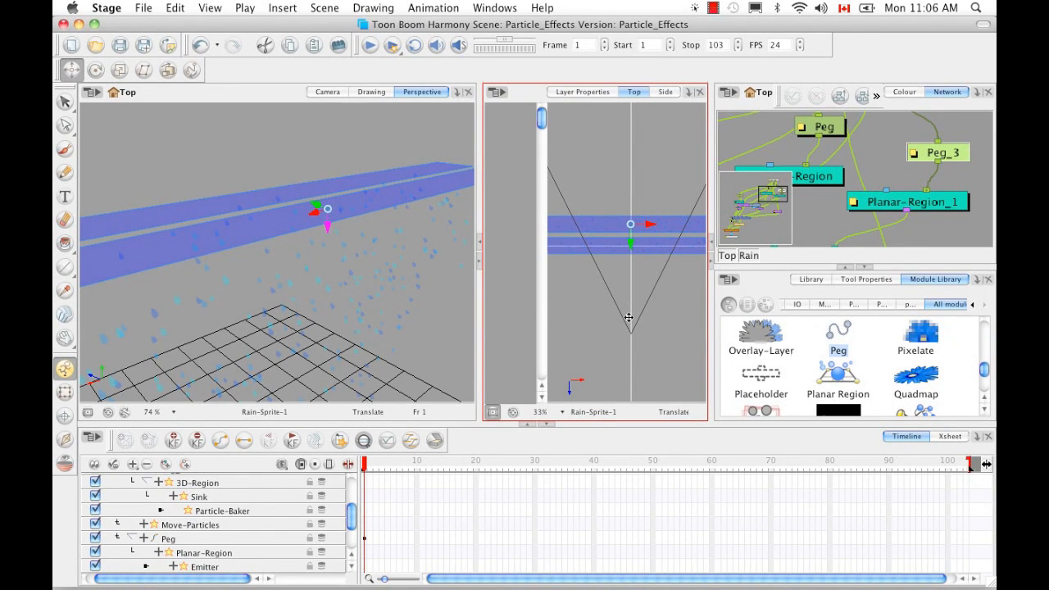
Brush a rough closed circle around the centre of the Drawing layer in the Drawing view.
drag(353, 522, 341, 468)
click(165, 482)
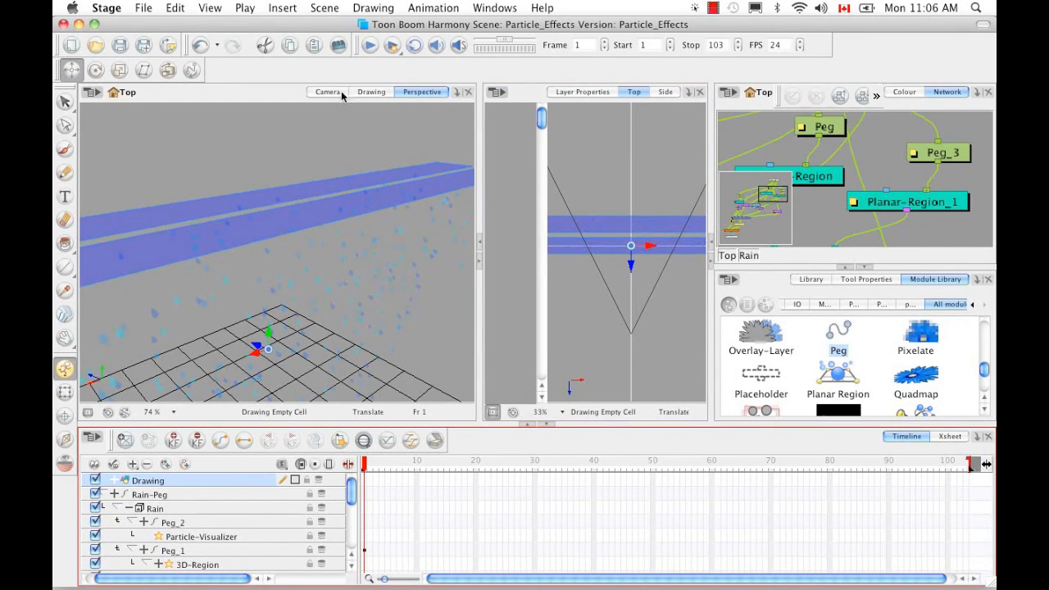
click(368, 93)
click(65, 148)
mouse_move(264, 195)
mouse_down()
mouse_move(333, 220)
mouse_move(246, 193)
mouse_up()
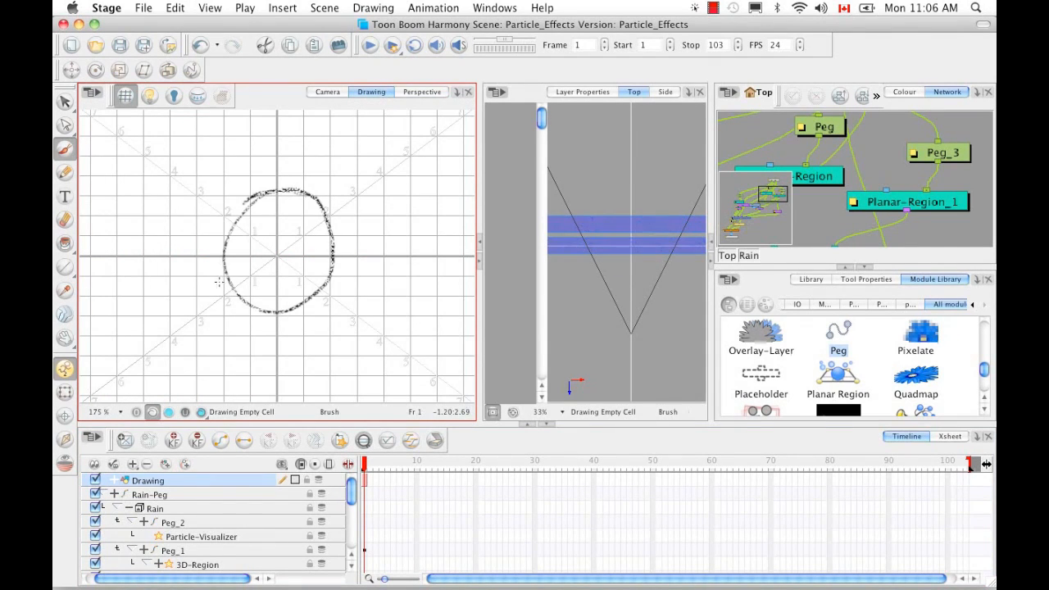
Fill the circle with the Green colour of the Particle_Effects palette using the Paint tool, and return to the Network view.
click(64, 243)
click(904, 92)
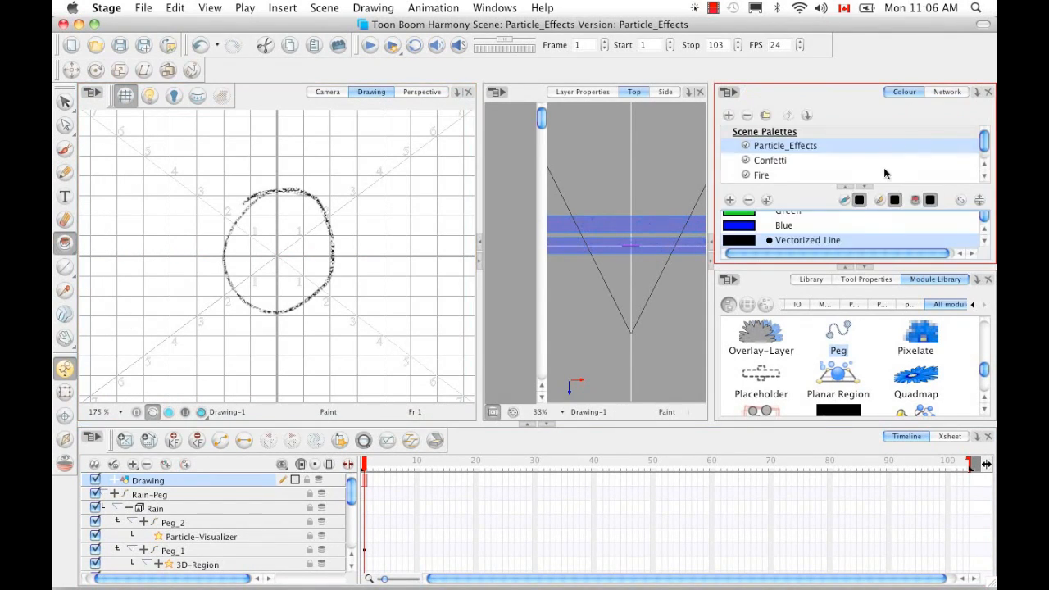
click(748, 218)
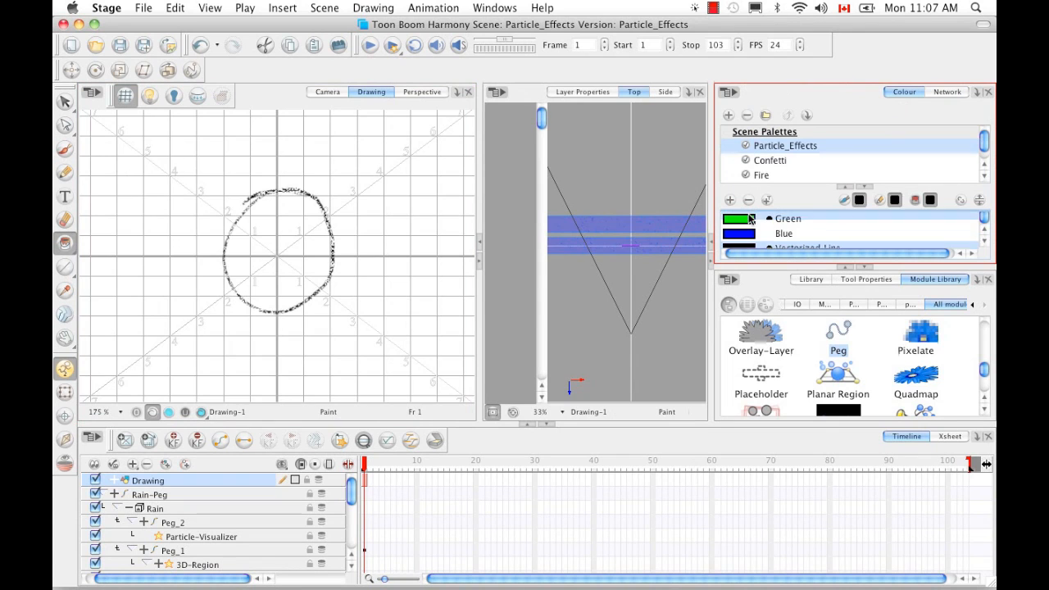
click(265, 244)
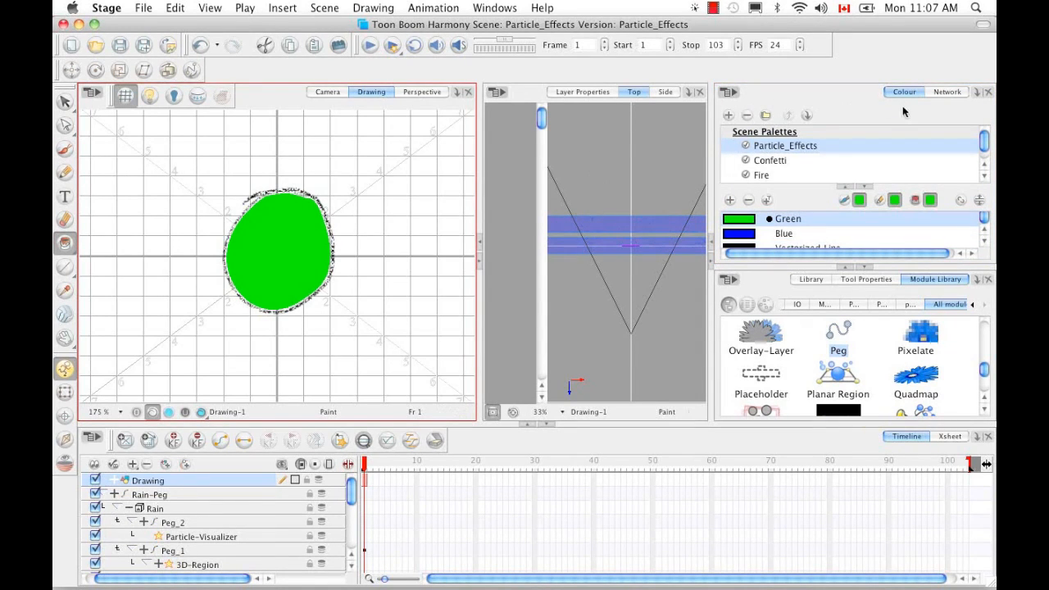
click(947, 92)
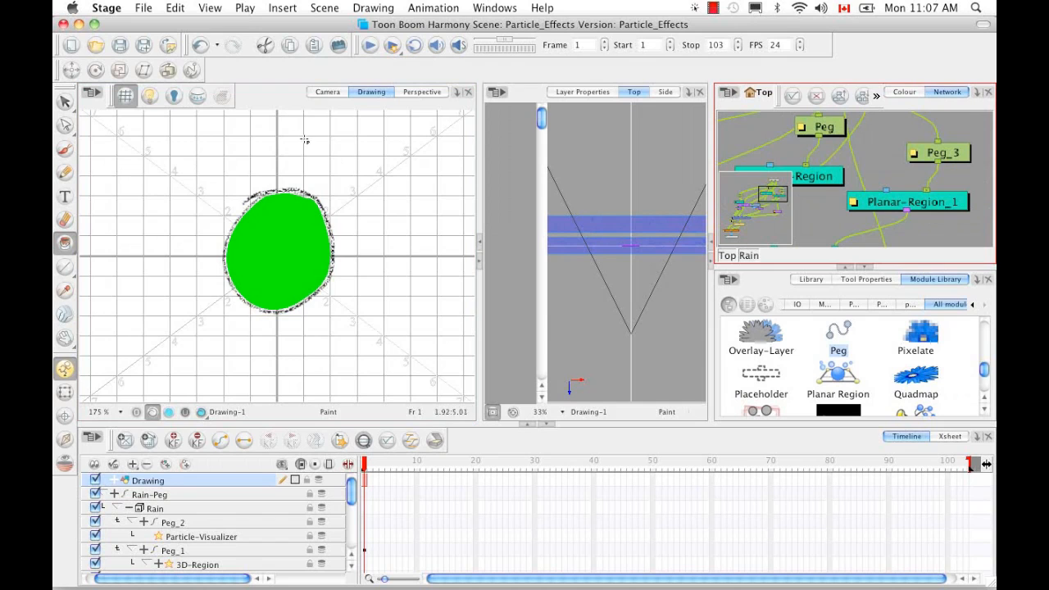
Push the circle drawing back in the Top view with the Translate tool so it sits between the two planar regions.
click(327, 92)
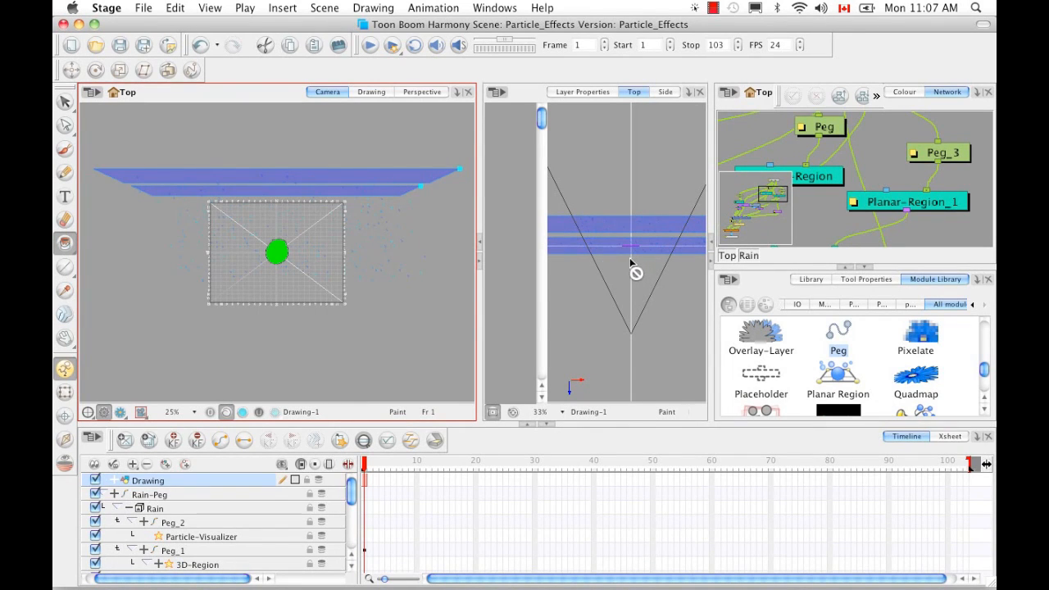
key(alt+1)
drag(631, 268, 633, 257)
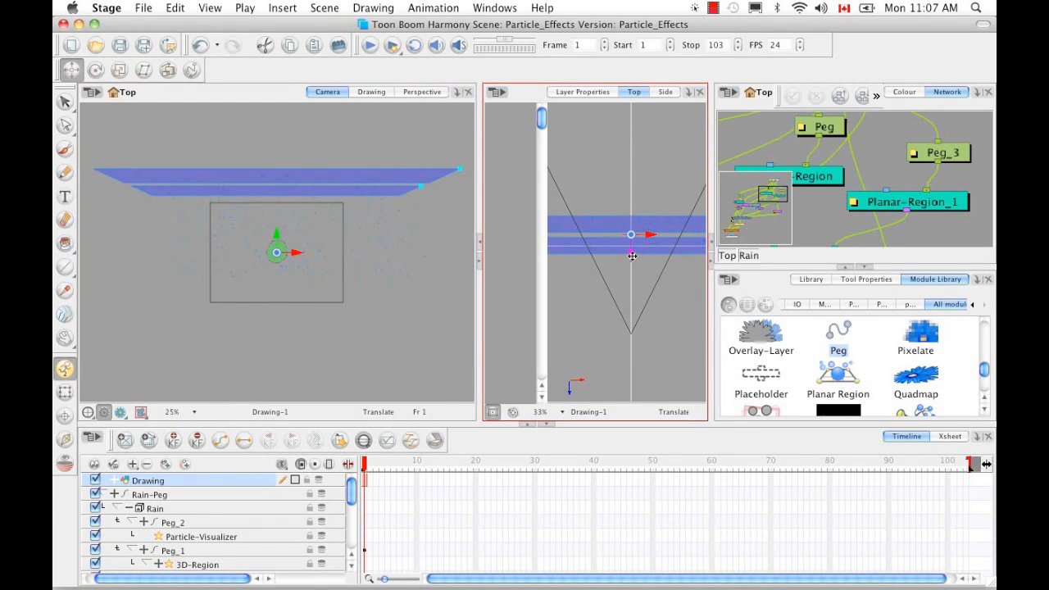
click(346, 418)
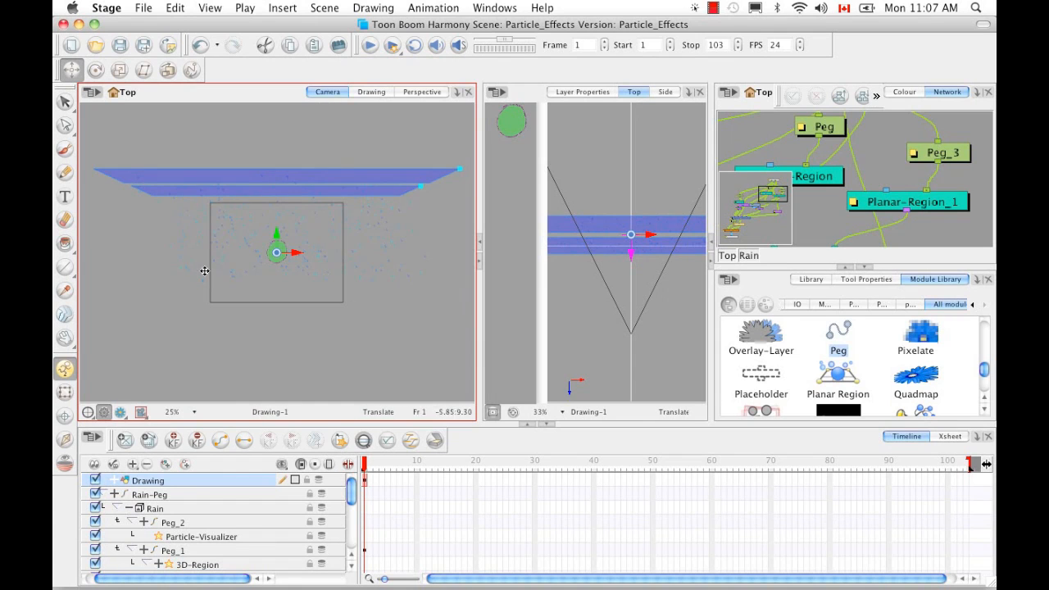
key(2)
key(2)
key(2)
key(2)
key(2)
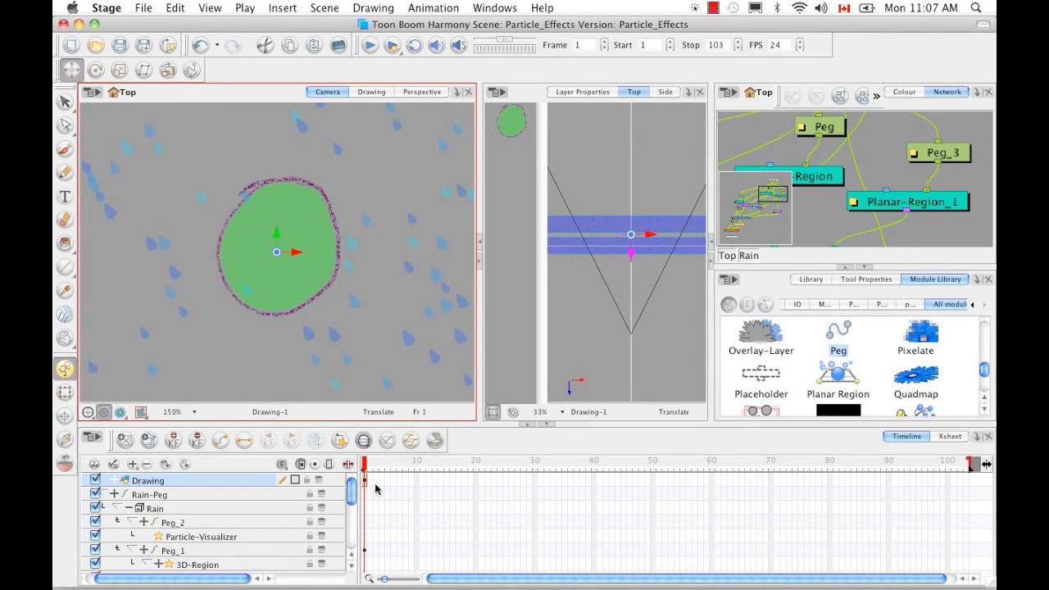
Extend the drawing's exposure to frame 80 and move the playhead to frame 18.
click(831, 483)
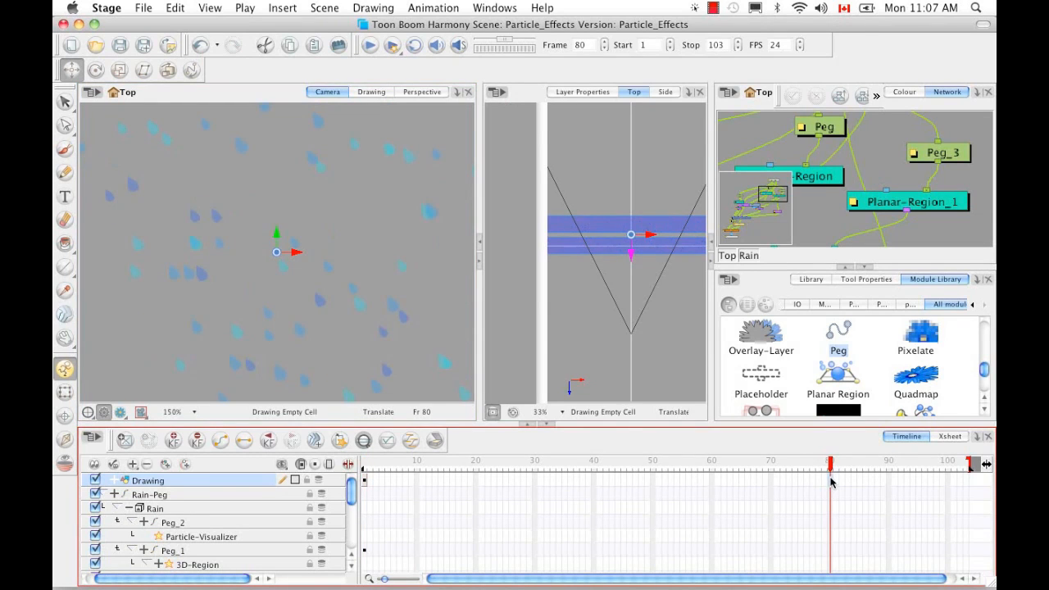
right_click(832, 484)
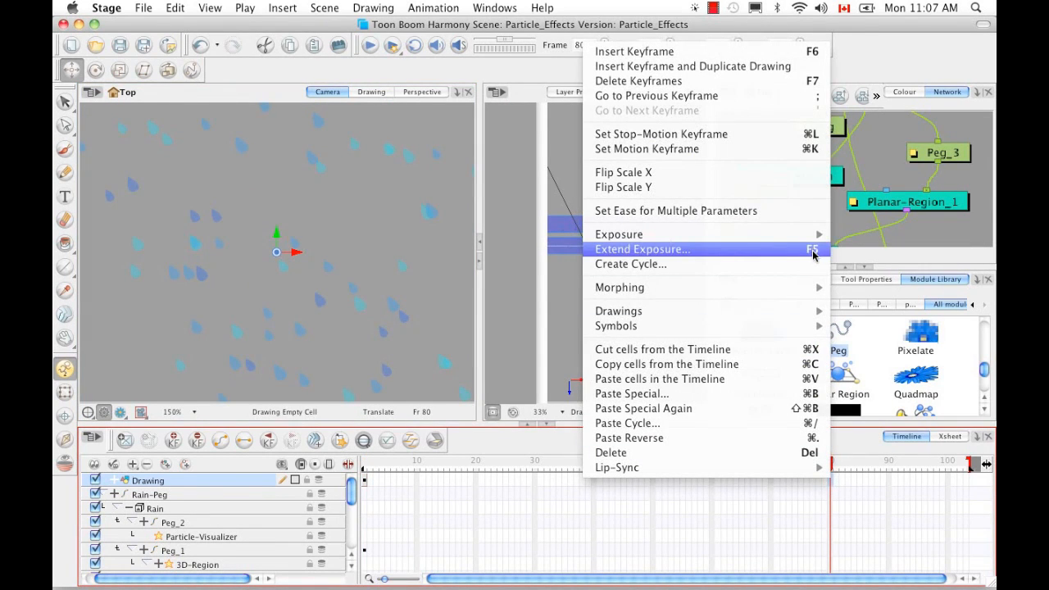
click(814, 255)
mouse_move(831, 474)
mouse_down()
mouse_move(400, 474)
mouse_move(563, 474)
mouse_move(431, 466)
mouse_move(463, 465)
mouse_up()
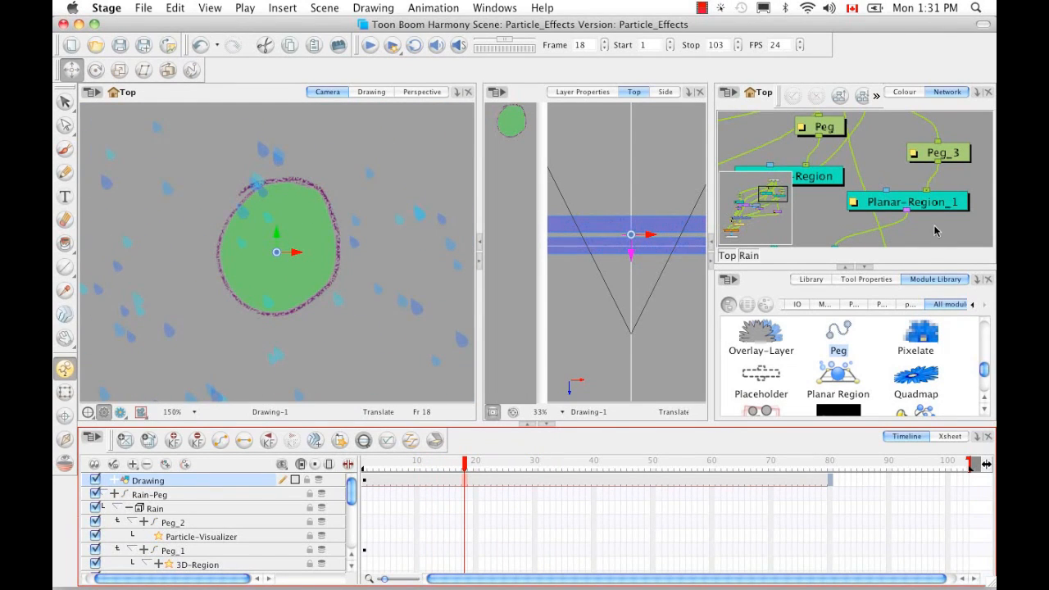
Examine how Peg_2 and Particle-Baker feed the Particle-Visualizer in the Rain group's network.
drag(784, 208, 750, 235)
key(space)
drag(848, 219, 952, 196)
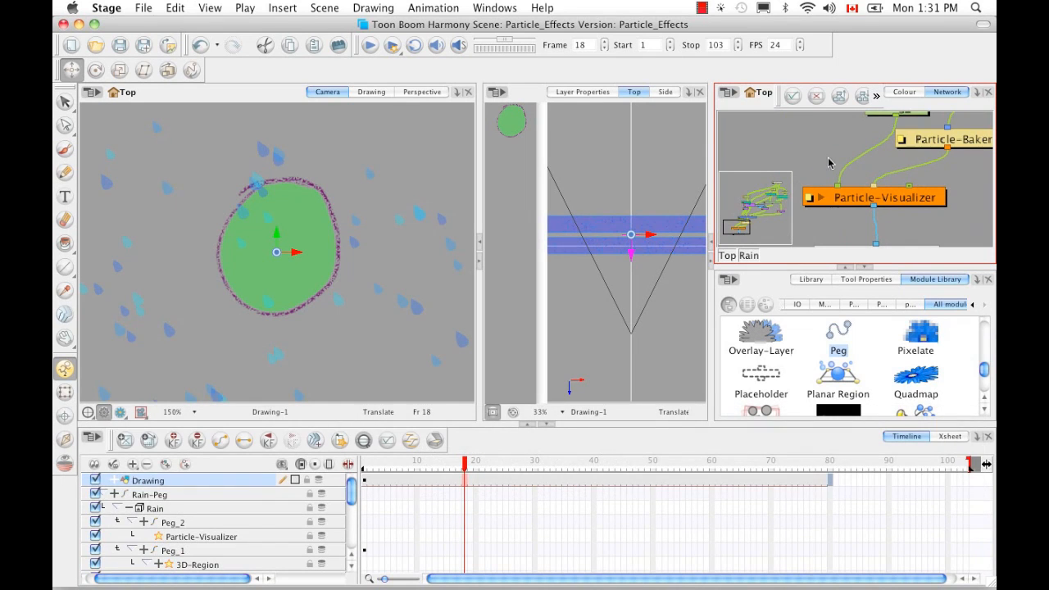
key(space)
drag(865, 176, 861, 201)
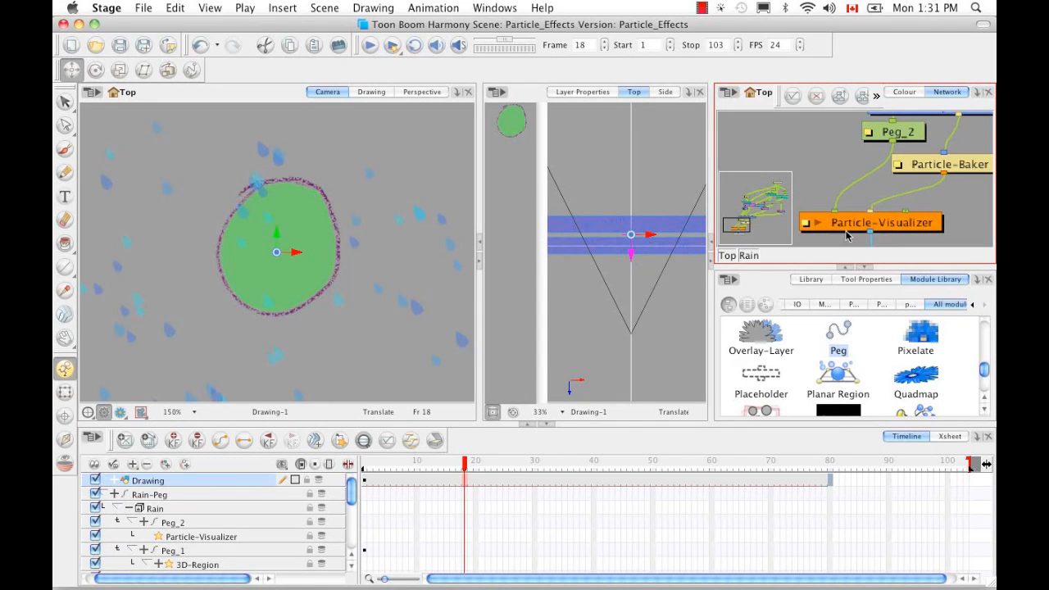
click(949, 210)
key(1)
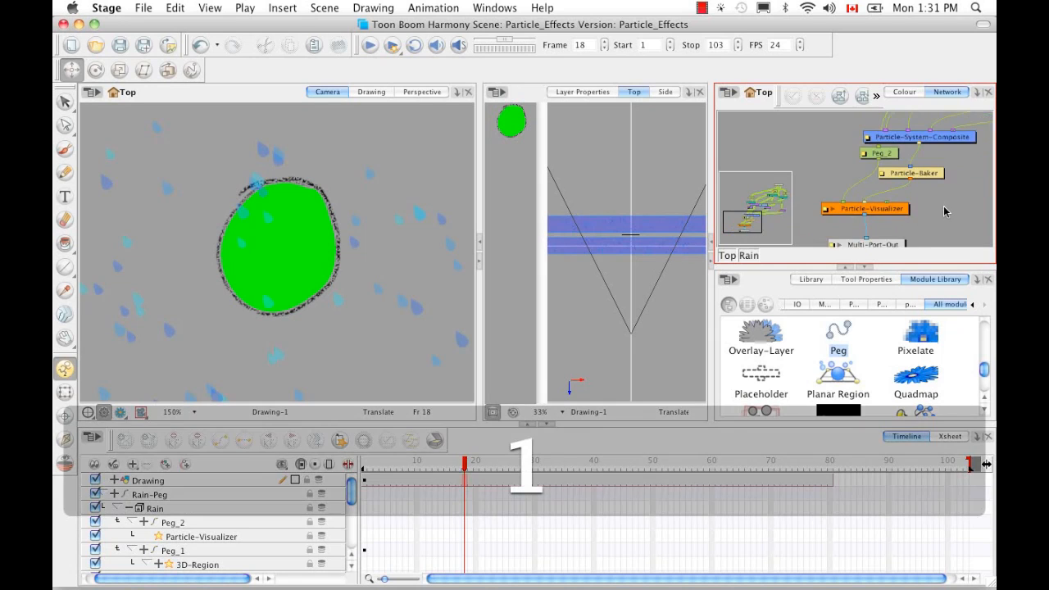
key(1)
key(space)
drag(943, 207, 922, 210)
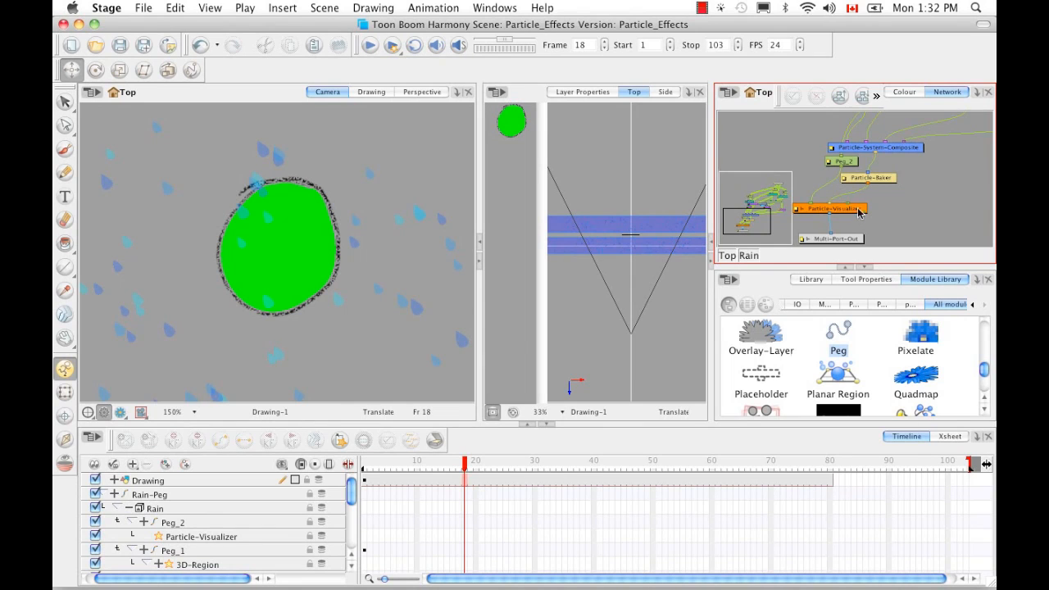
Show the layer properties of the Particle-Region-Composite module below the two planar regions.
key(space)
mouse_move(889, 172)
mouse_down()
mouse_move(904, 230)
mouse_move(892, 191)
mouse_up()
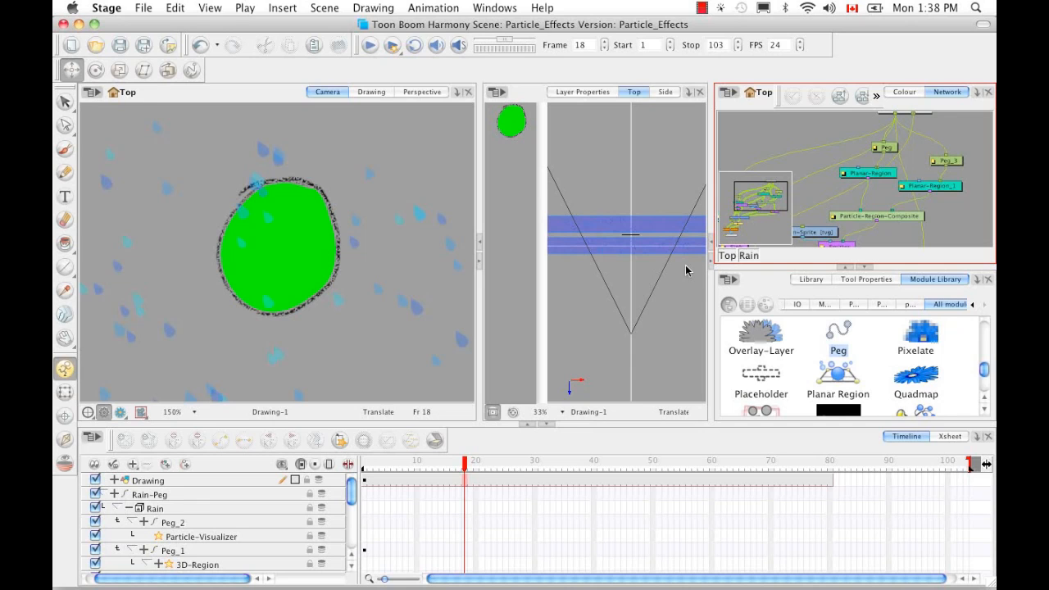
click(898, 220)
click(590, 93)
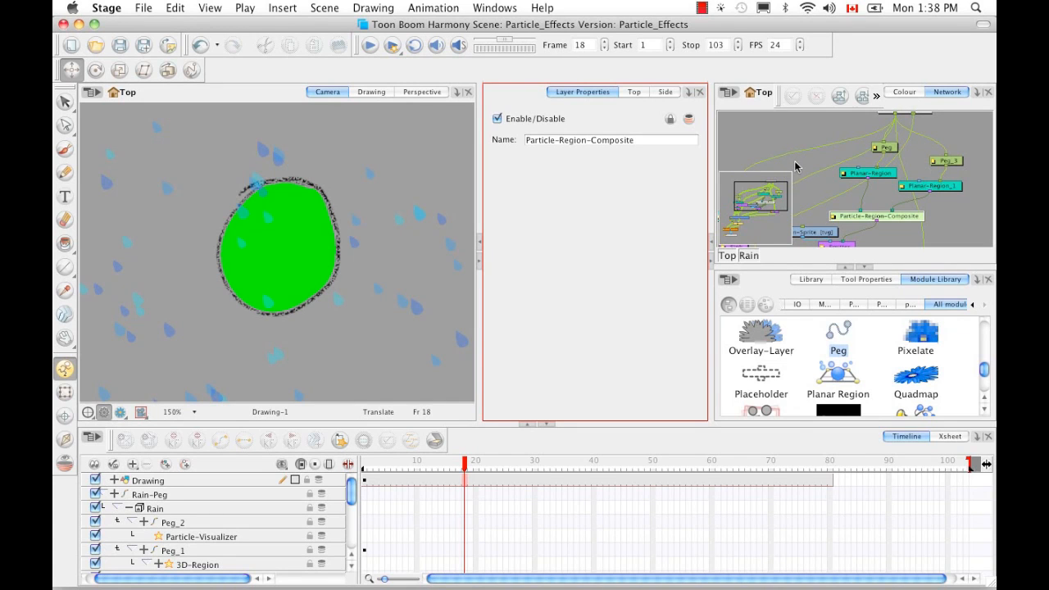
Return to the top level of the network and disable the Rain group and its Rain-Peg.
click(730, 256)
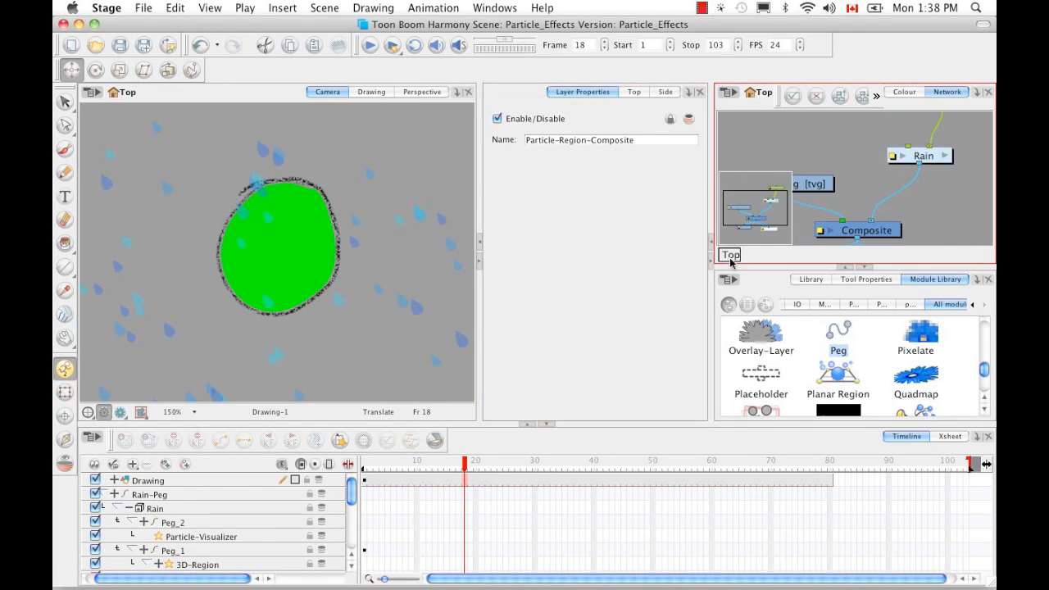
click(934, 160)
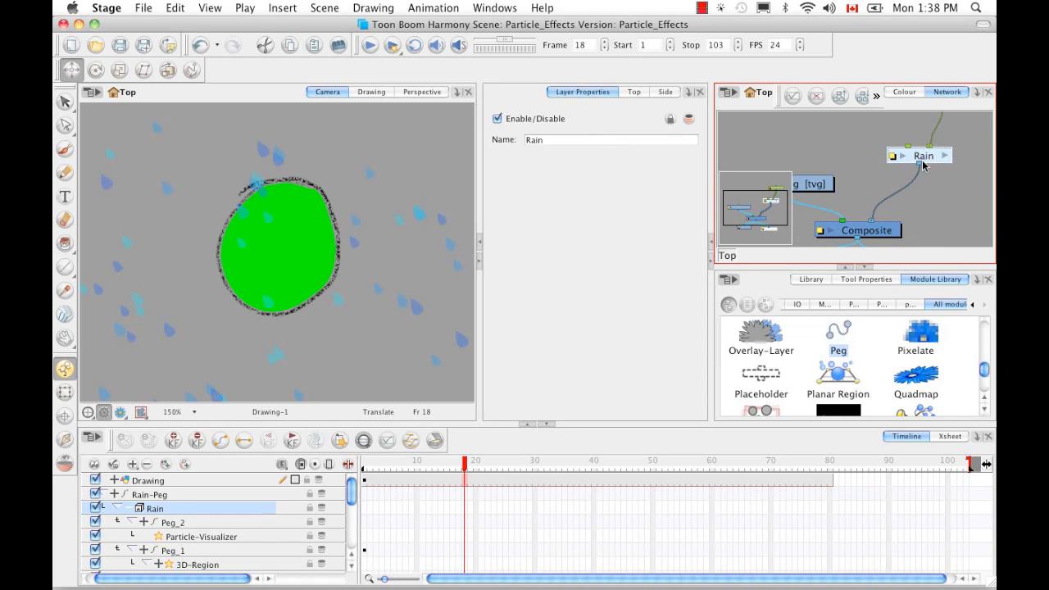
key(d)
key(space)
drag(956, 127, 921, 195)
click(926, 170)
key(d)
key(space)
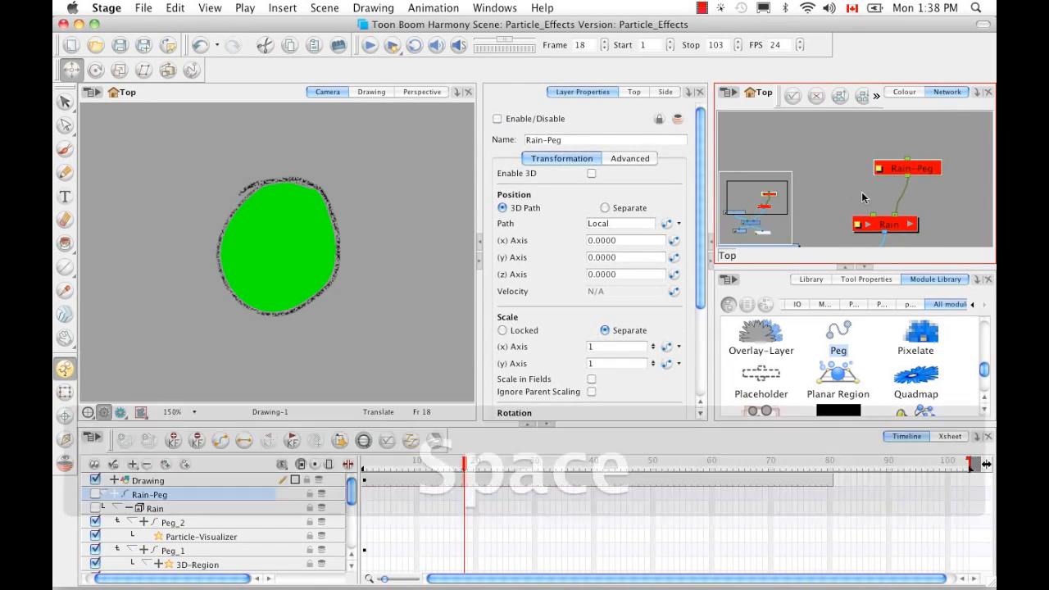
Disable the Drawing layer.
drag(879, 179, 940, 129)
drag(862, 215, 909, 183)
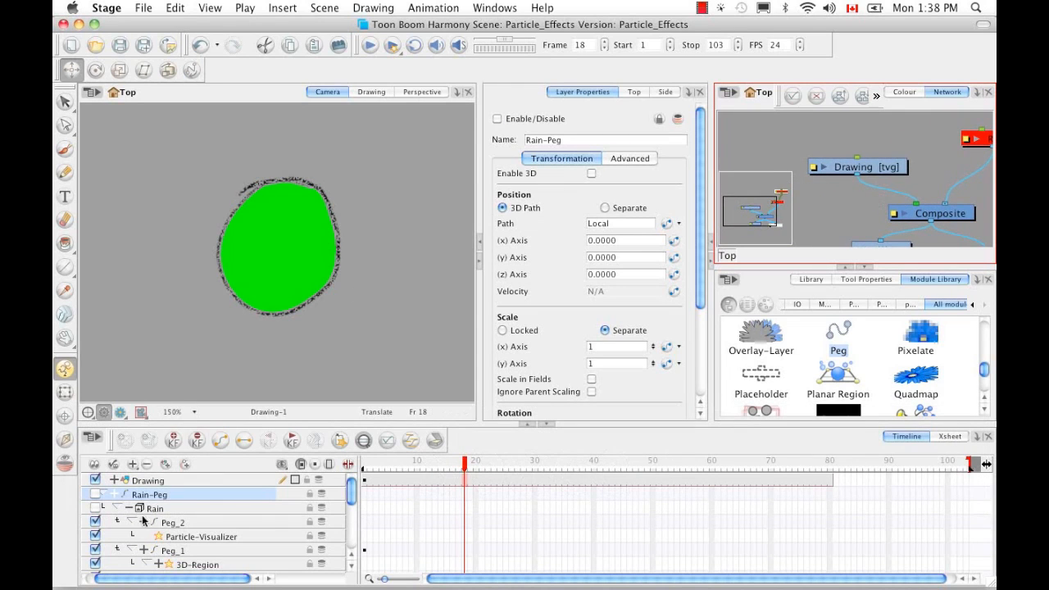
click(96, 480)
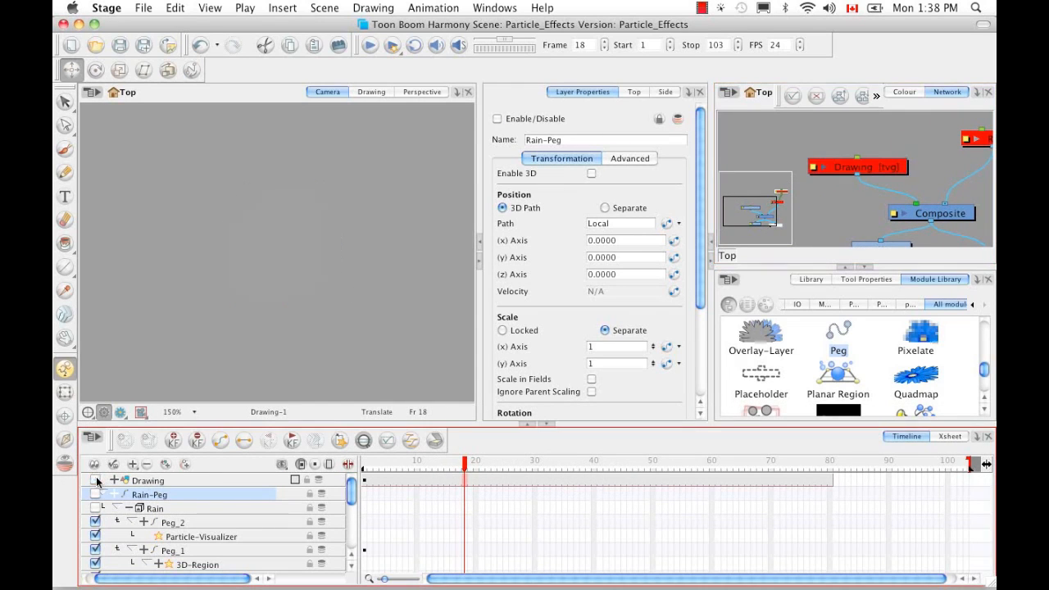
Insert the Animated Grass particle effect from the replicator presets at the top level of the network.
key(space)
drag(912, 182, 847, 201)
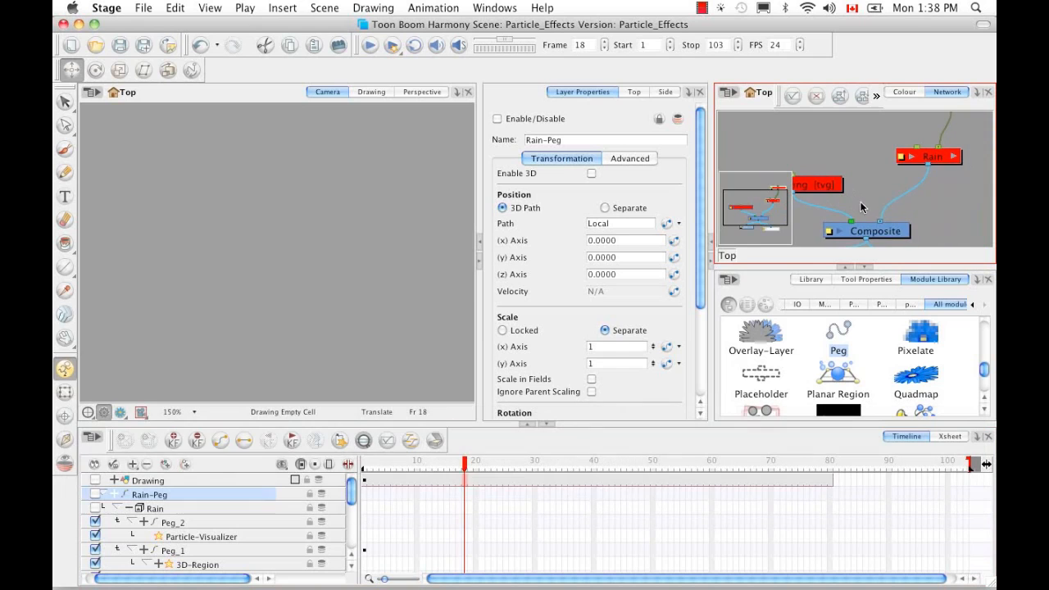
click(283, 8)
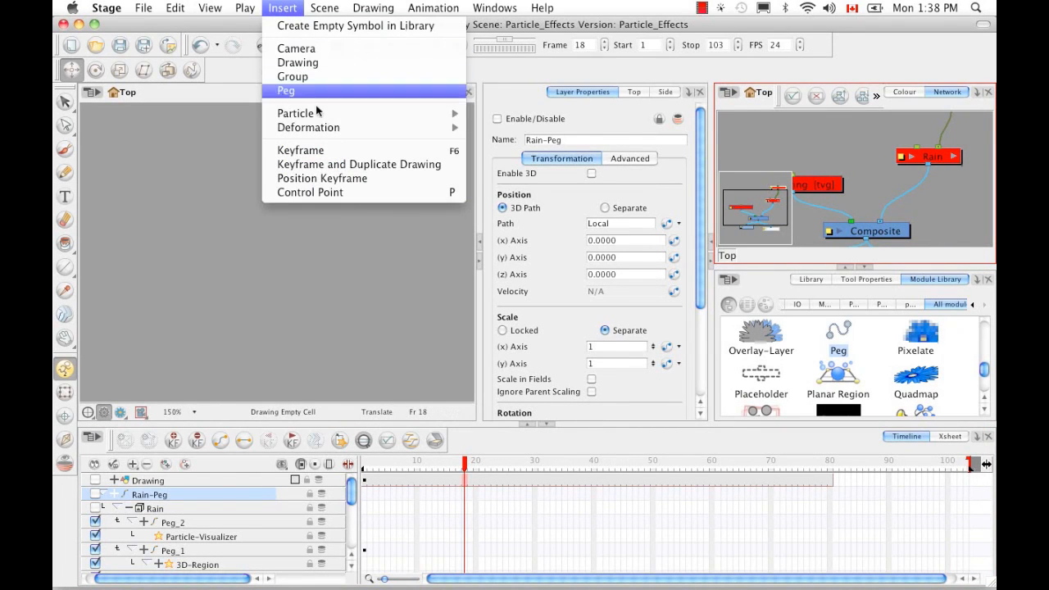
mouse_move(328, 115)
mouse_move(543, 160)
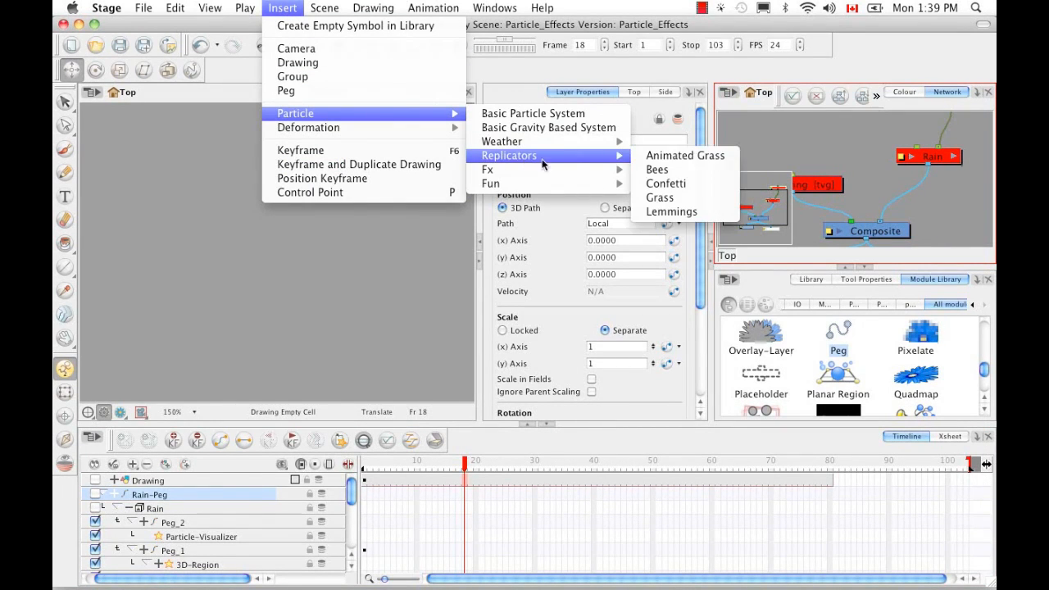
click(728, 158)
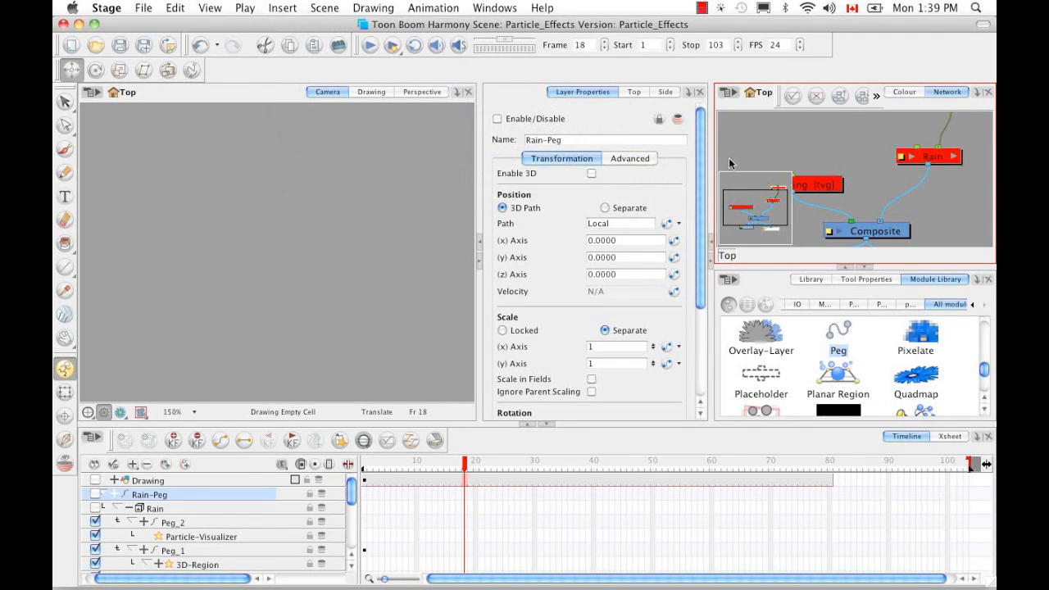
Reposition the new Grass group and Grass-Peg above the Rain modules in the network.
key(space)
drag(848, 158, 838, 229)
click(893, 204)
click(885, 150)
drag(884, 150, 808, 169)
key(space)
drag(916, 126, 878, 220)
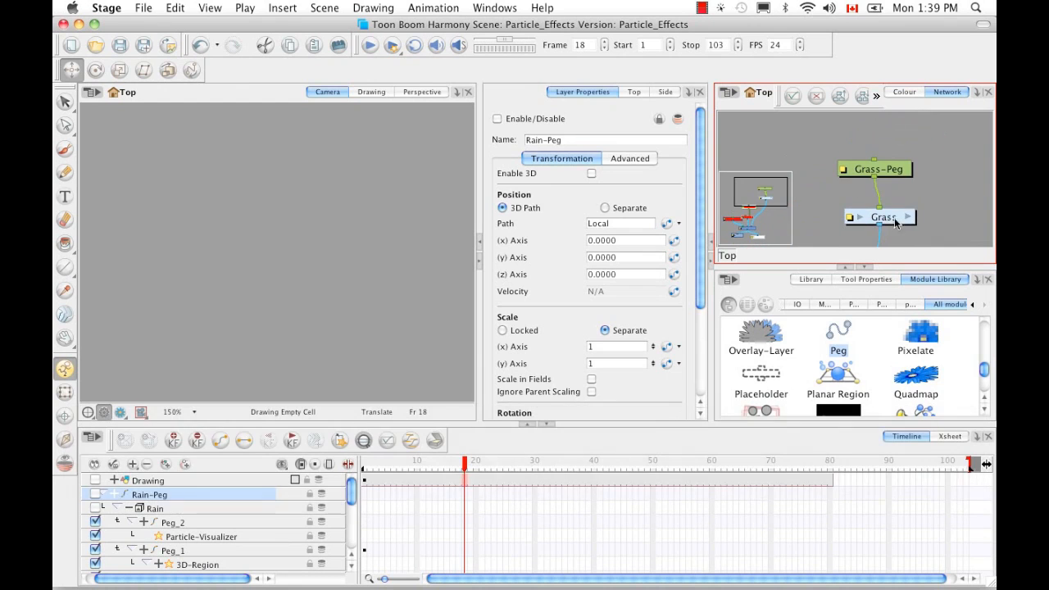
Enter the Grass group to show its peg, planar region, sprite and emitter modules.
click(890, 220)
click(909, 217)
key(space)
drag(907, 149, 897, 236)
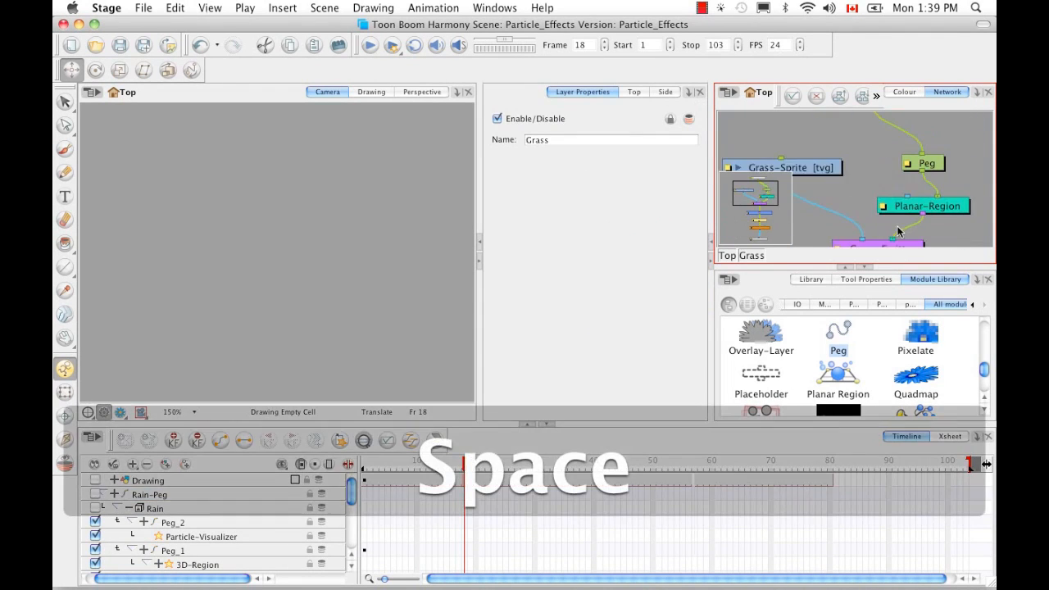
drag(867, 128, 861, 146)
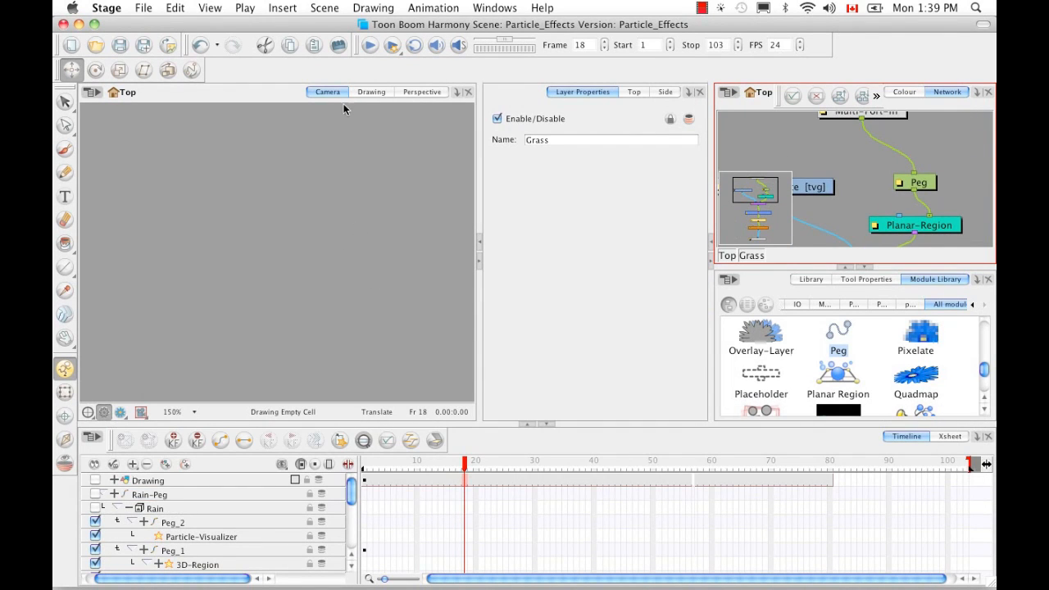
Reset the Camera view to show the grass, preview its render, and return to the OpenGL display.
key(space)
drag(335, 312, 342, 261)
key(shift)
key(shift+m)
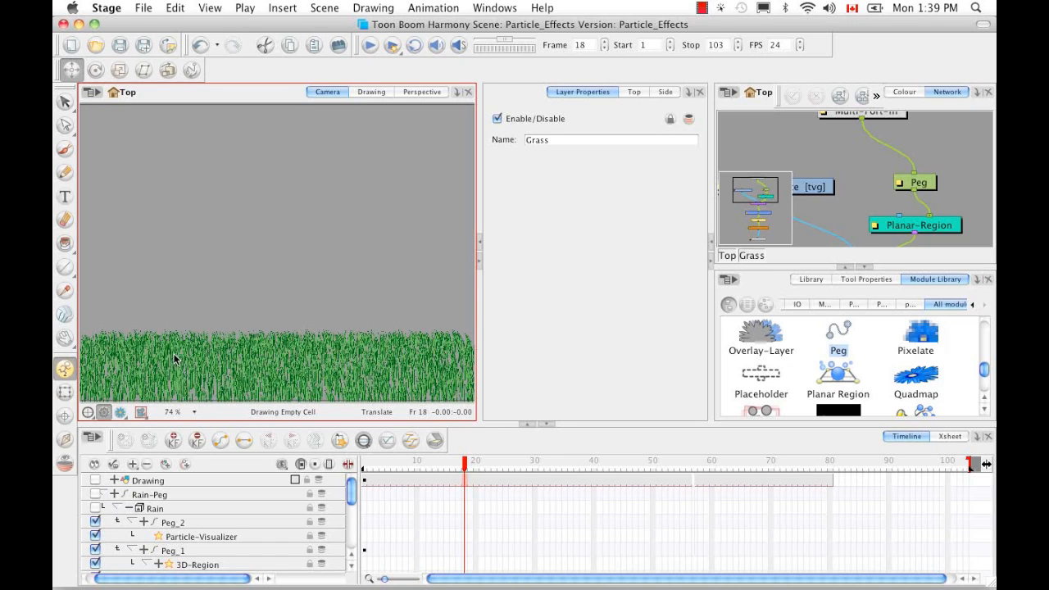
click(121, 414)
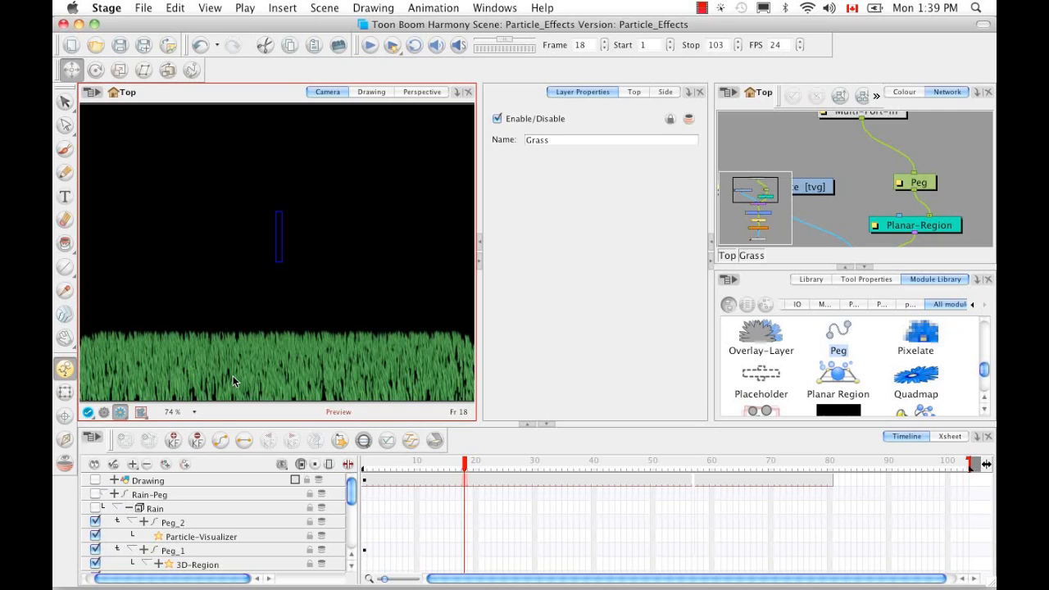
click(104, 411)
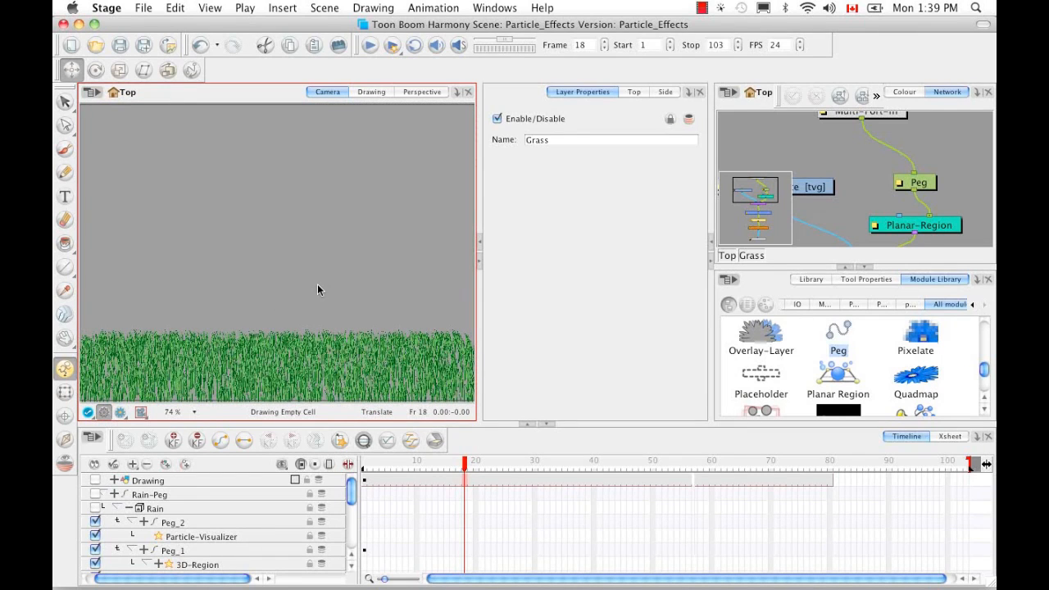
Enlarge the network view to examine the chain from Grass-Sprite to Particle-Baker, and move the playhead to frame 1.
click(865, 265)
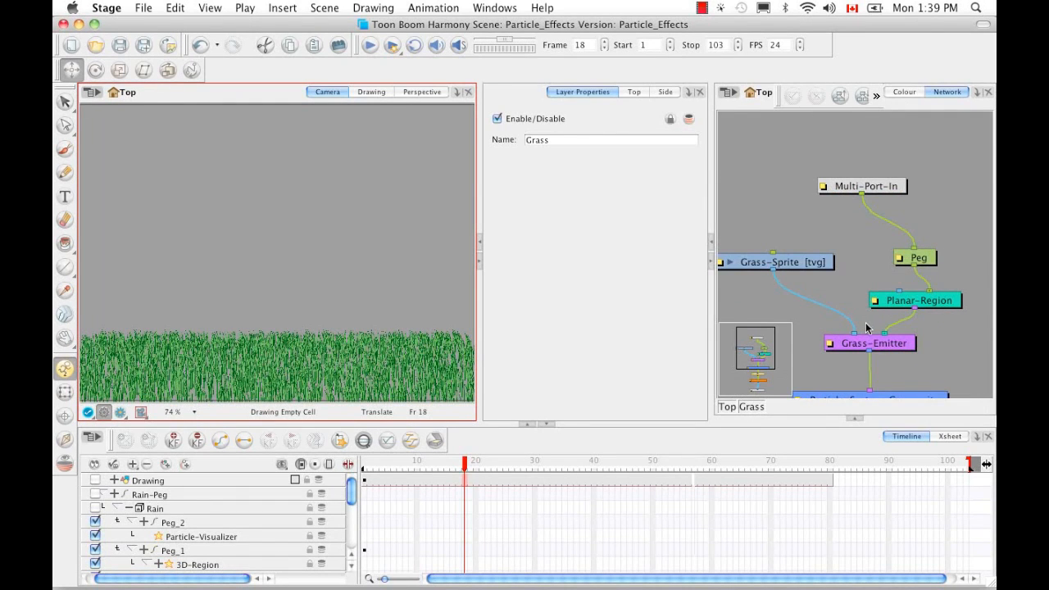
key(space)
drag(866, 328, 880, 259)
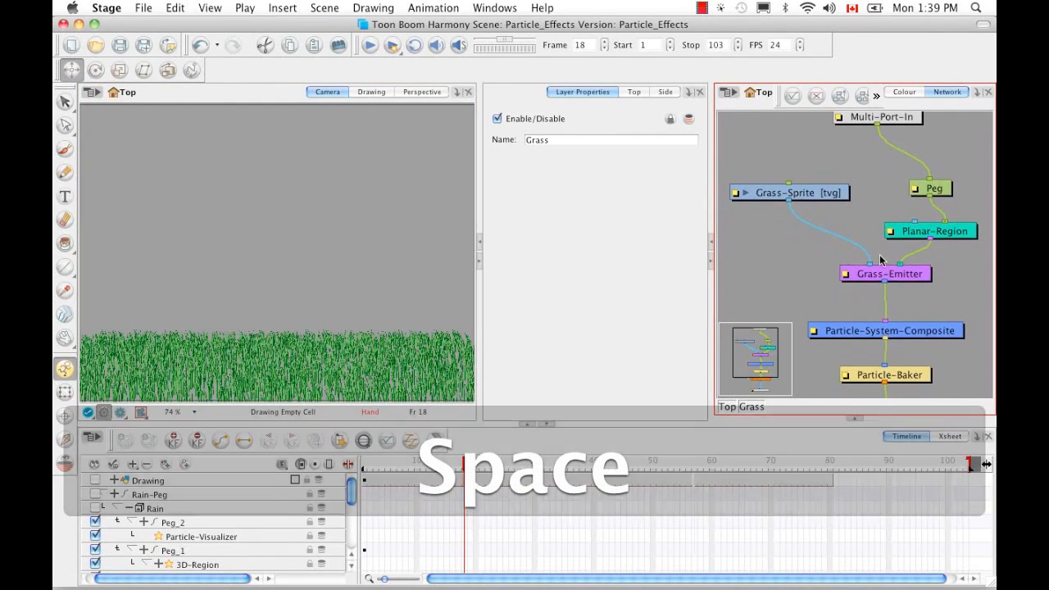
drag(464, 476, 362, 481)
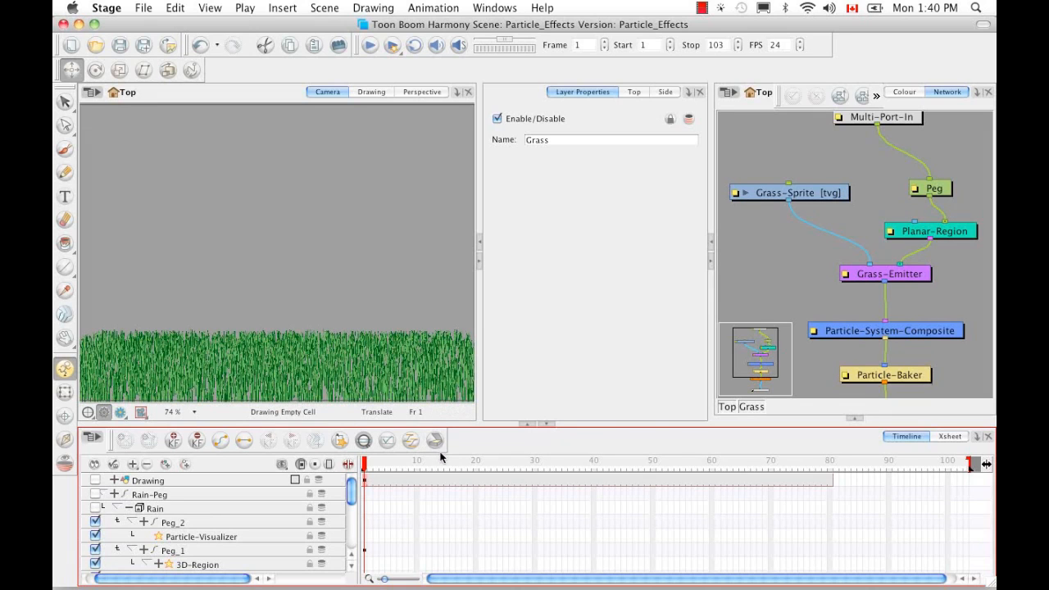
Collapse the Rain group's peg layers and the Rain group in the timeline to reach the grass layers.
mouse_move(352, 501)
mouse_down()
mouse_move(355, 545)
mouse_move(355, 535)
mouse_up()
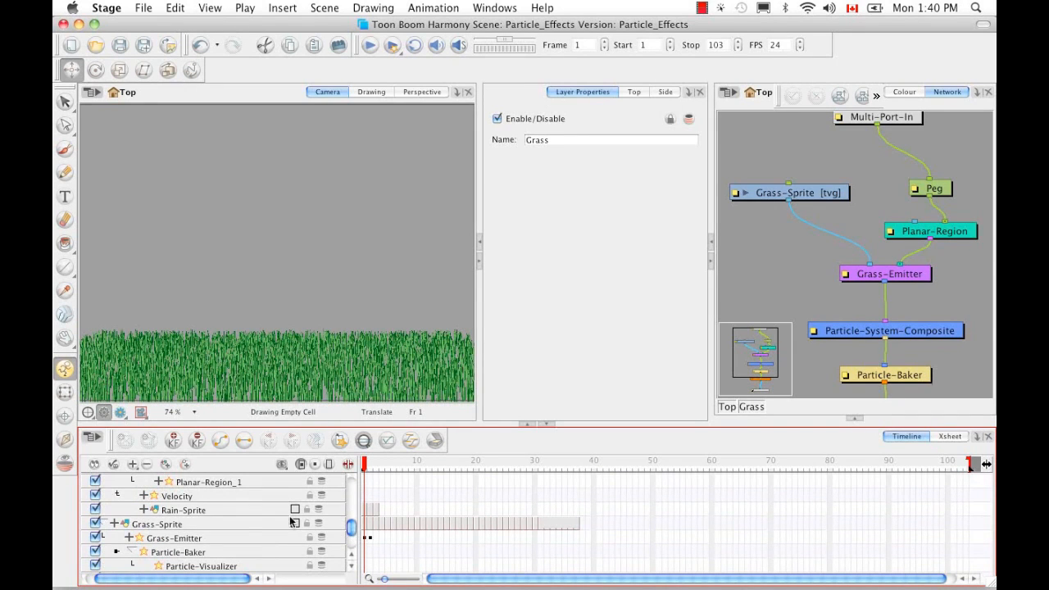
drag(351, 531, 351, 510)
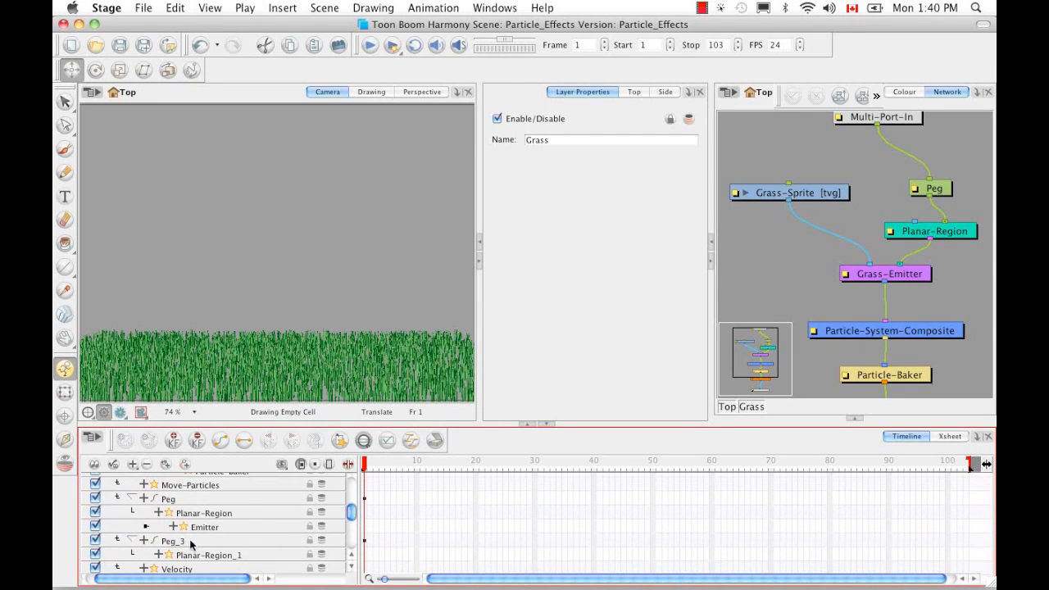
click(130, 538)
click(130, 506)
drag(351, 518, 351, 503)
click(146, 506)
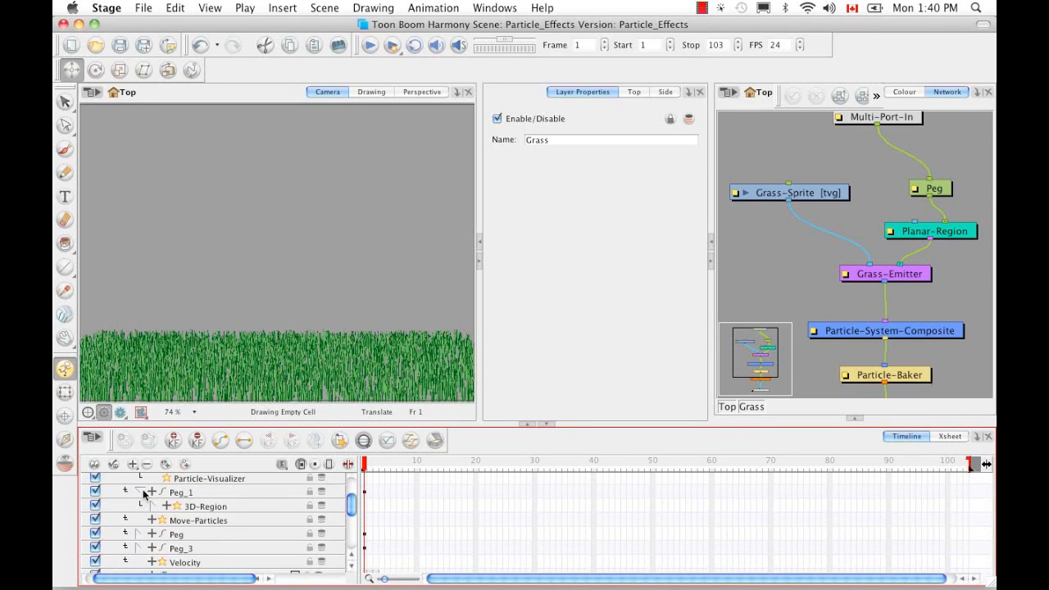
click(140, 491)
drag(352, 513, 352, 494)
click(141, 525)
click(125, 510)
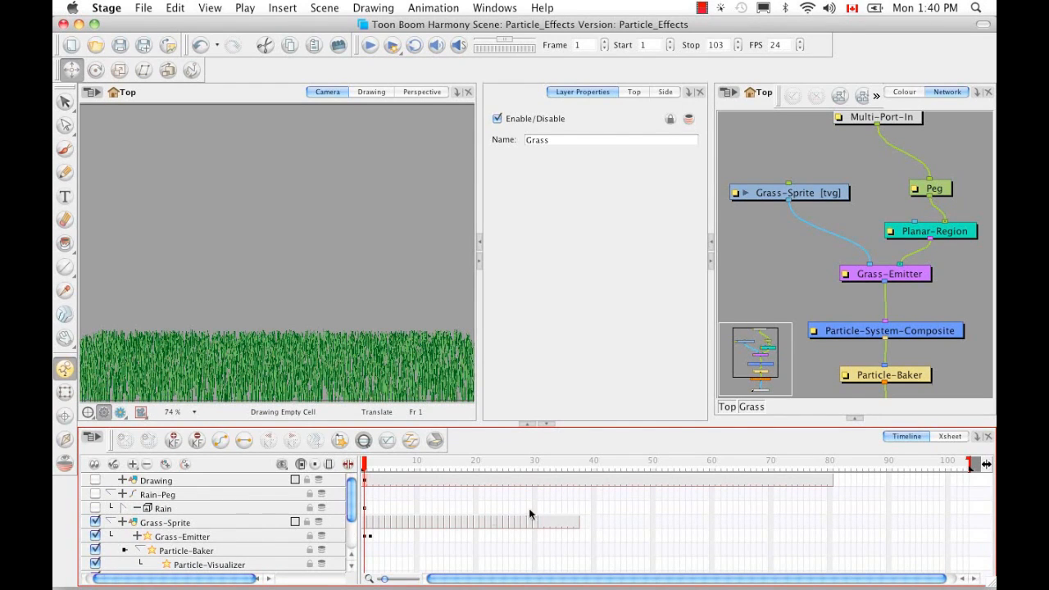
Show the Grass-Sprite drawing in the Drawing view and step through its animation from frame 1 to frame 38.
click(366, 523)
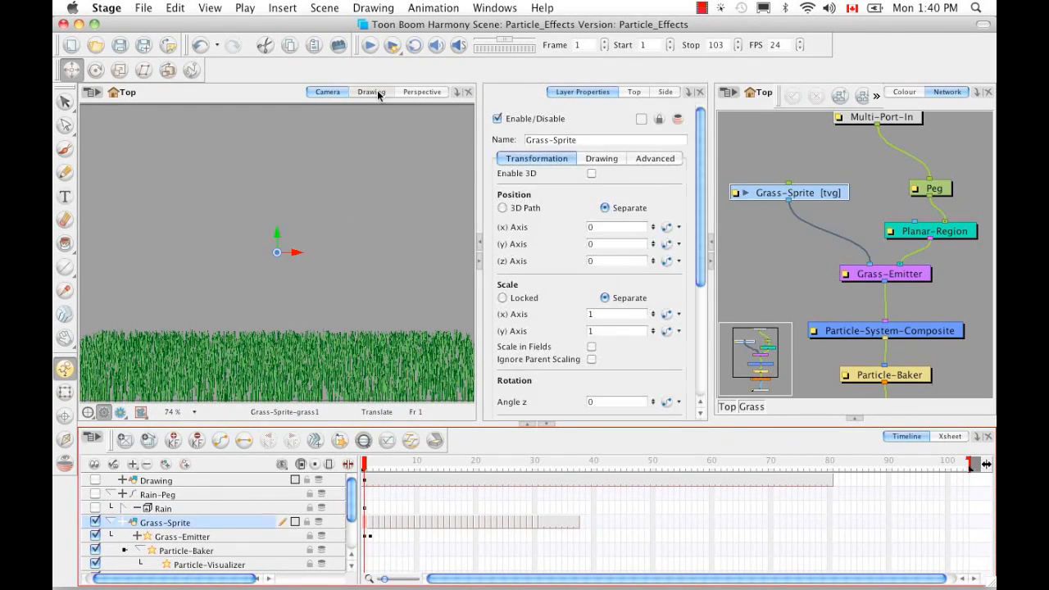
click(375, 92)
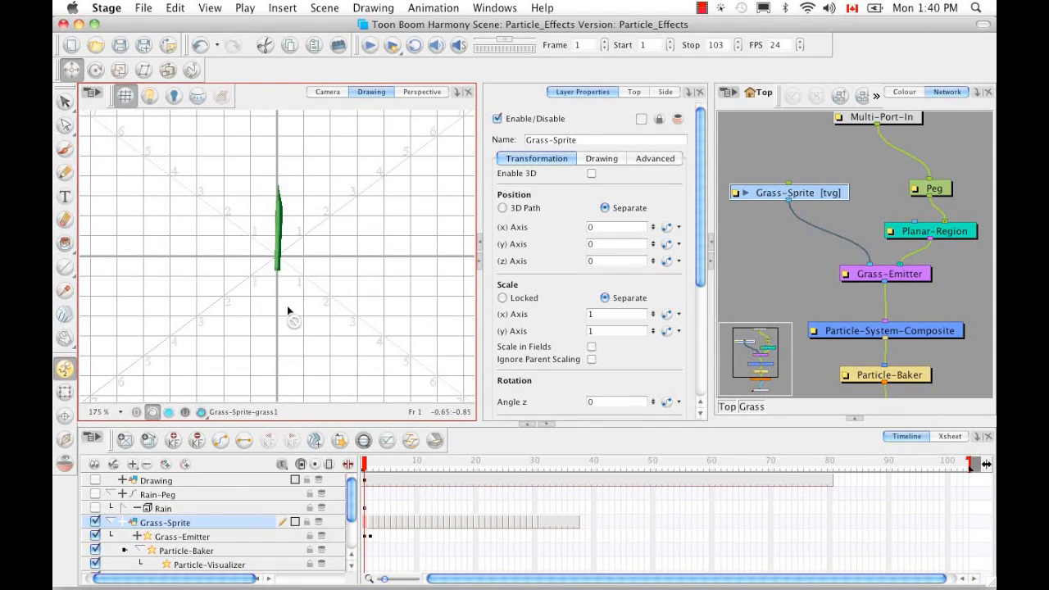
click(376, 474)
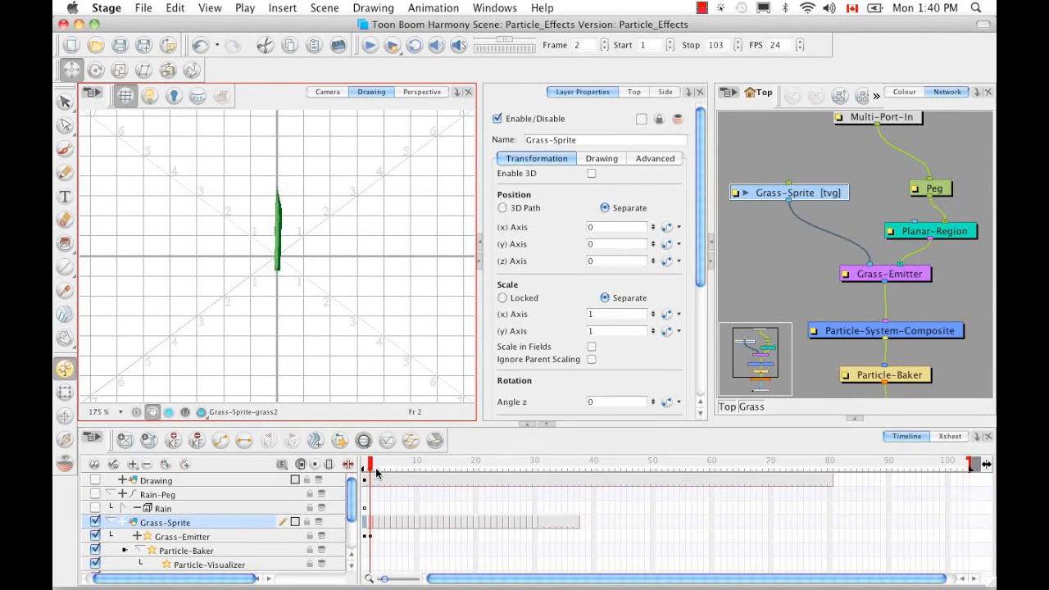
key(g)
key(g)
key(g)
key(g)
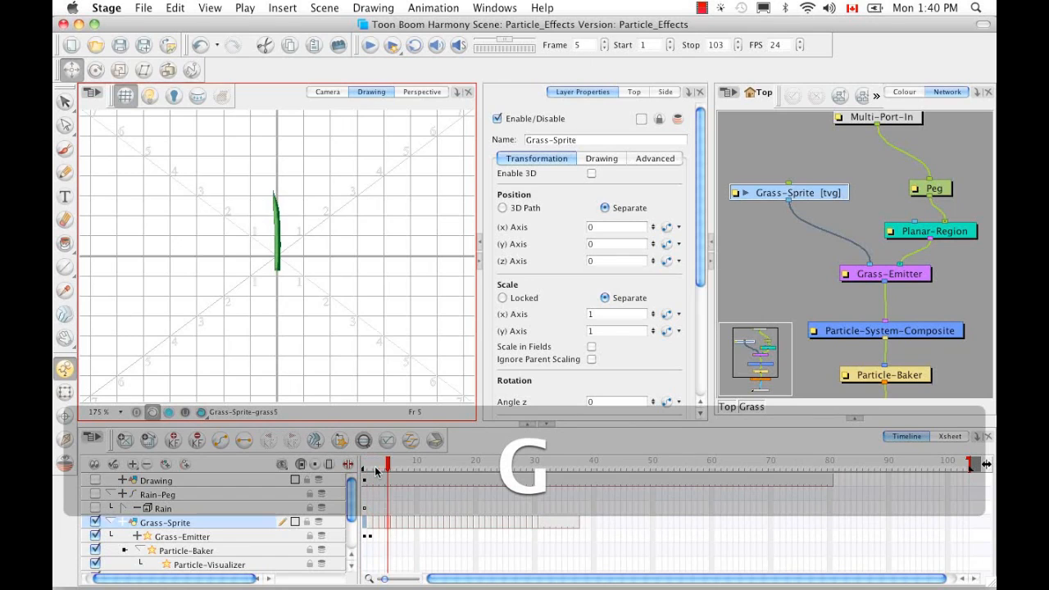
key(g)
key(g)
key(g)
key(g)
key(g)
key(g)
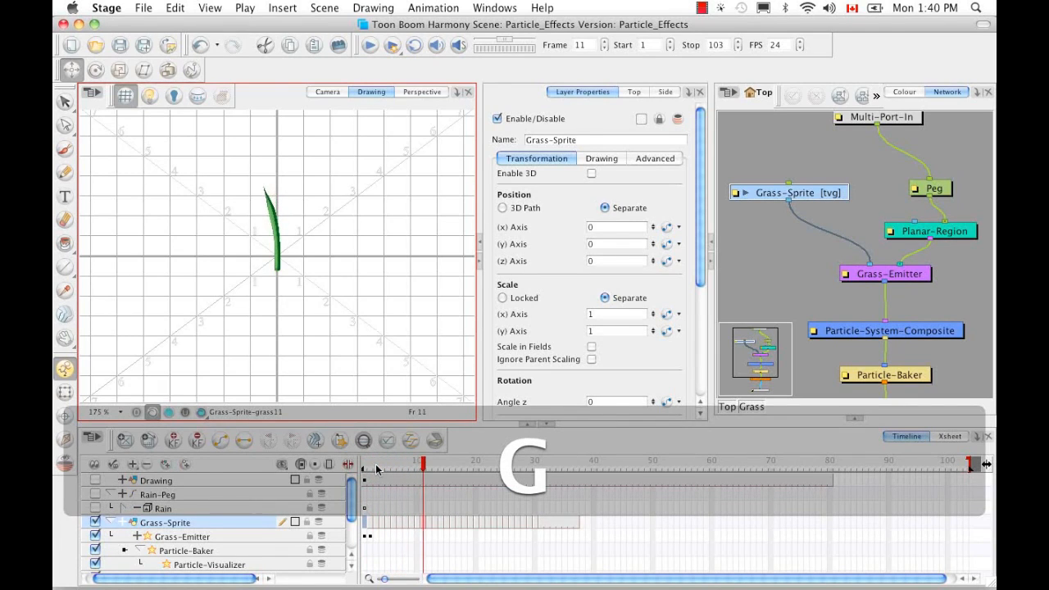
key(g)
key(g)
key(g)
key(g)
key(g)
key(g)
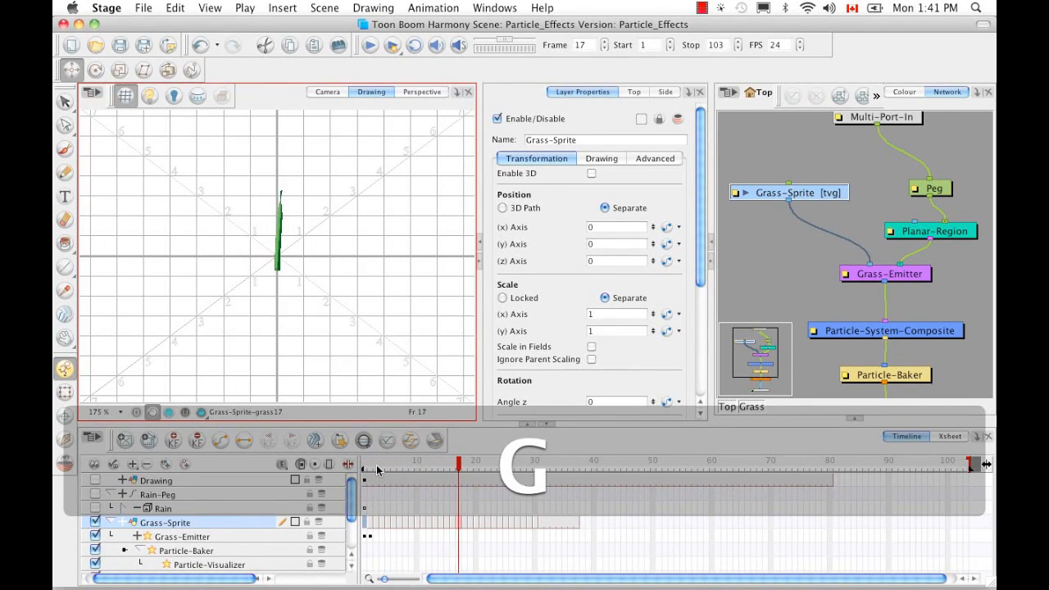
key(g)
key(g)
key(g)
key(g)
key(g)
key(g)
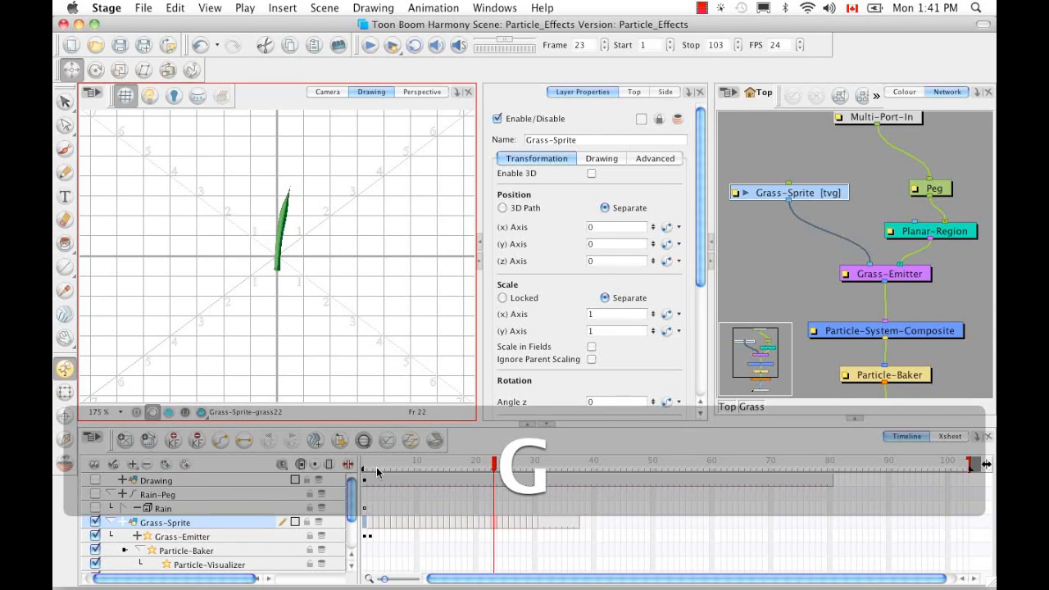
key(g)
key(g)
key(g)
key(g)
key(g)
key(g)
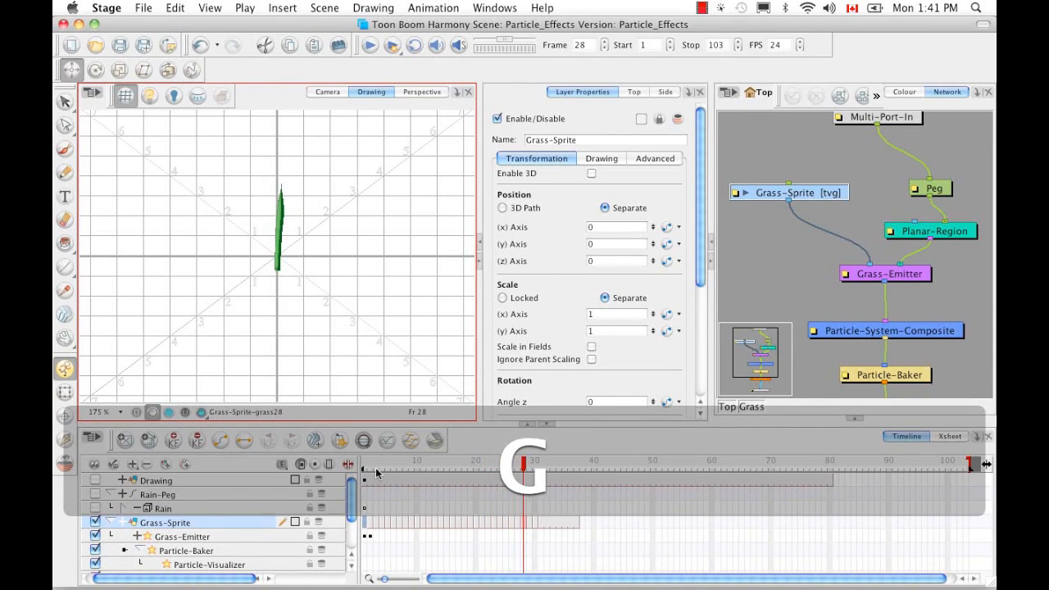
key(g)
key(g)
key(g)
key(g)
key(g)
key(g)
key(g)
key(g)
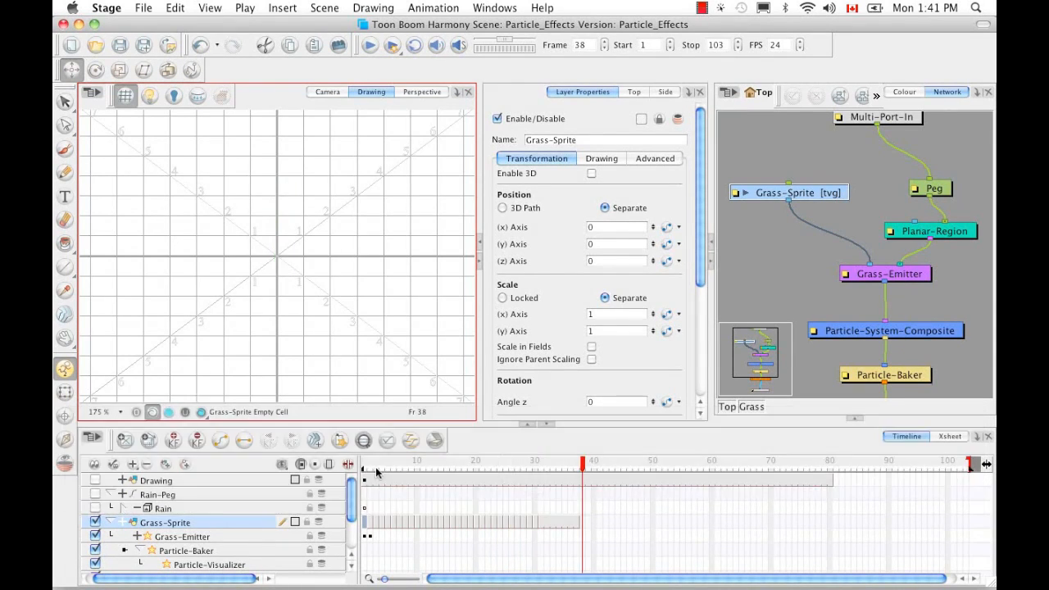
Step back to frame 31 of the Grass-Sprite and return to the Camera view.
key(f)
key(f)
key(f)
key(f)
key(f)
key(f)
key(f)
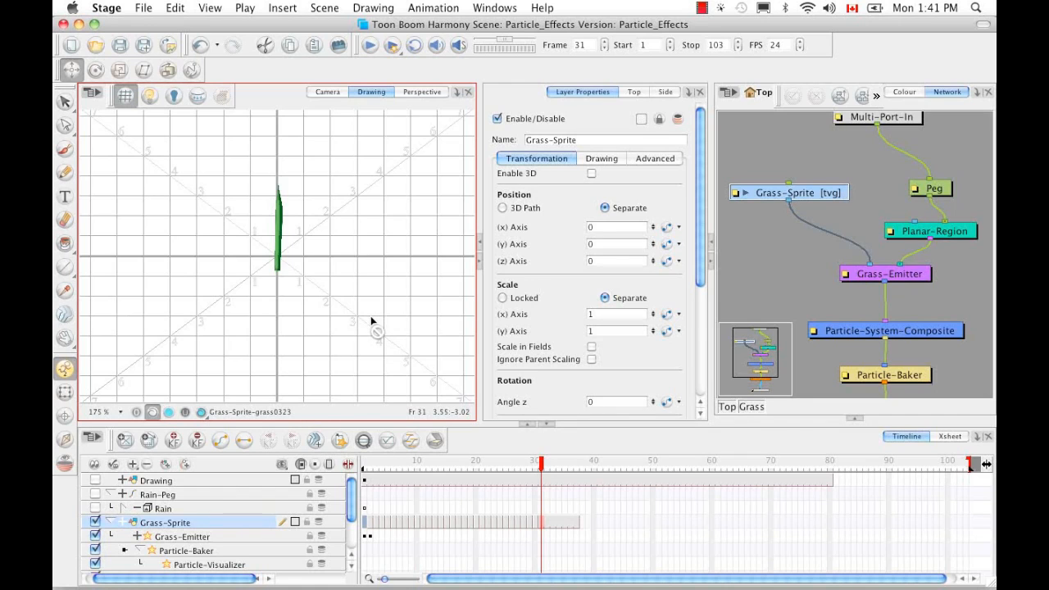
click(328, 92)
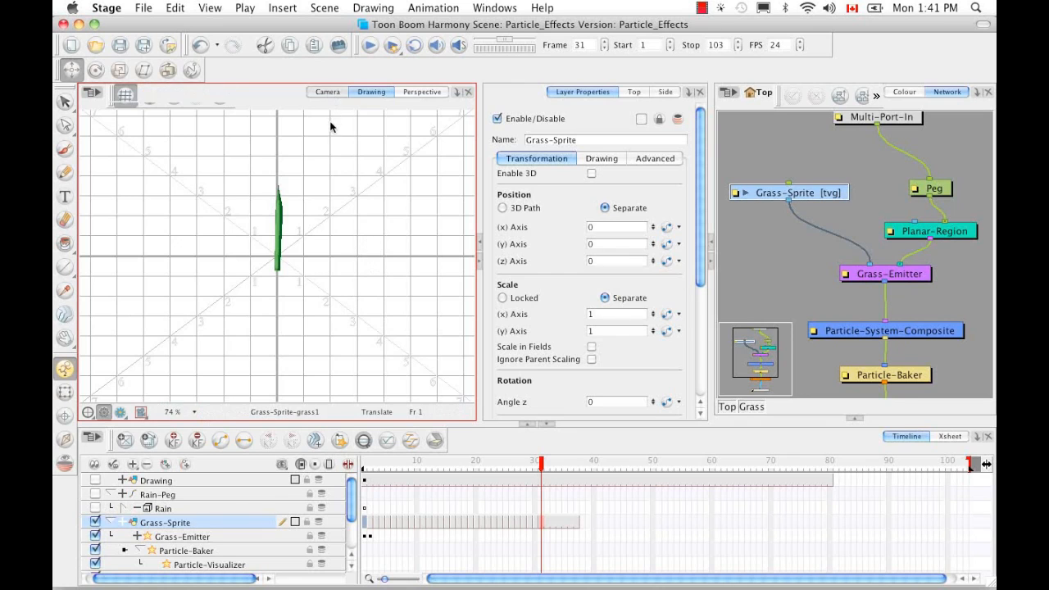
click(328, 92)
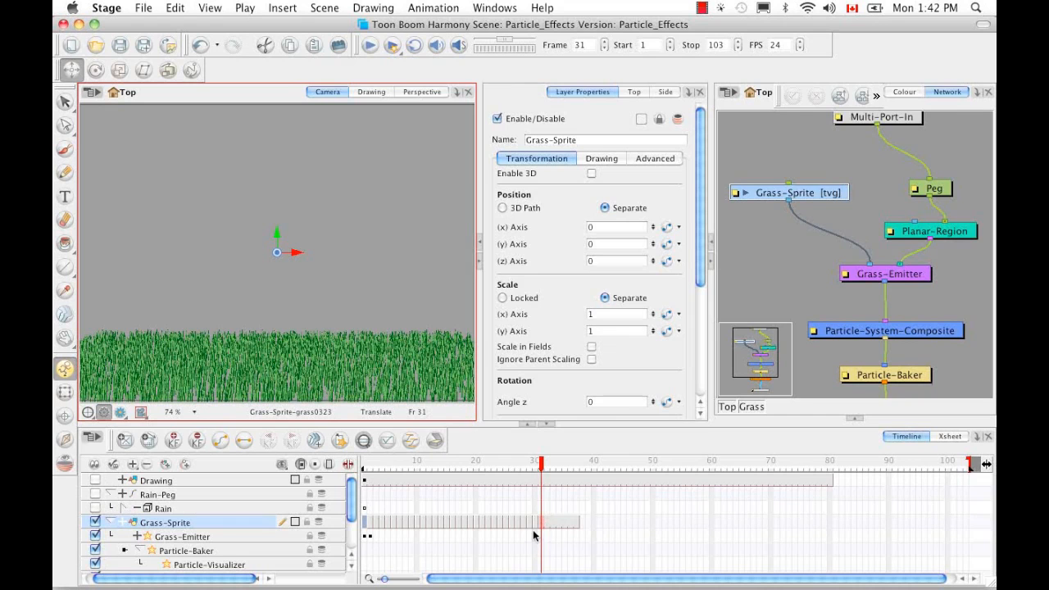
Return to the top level and delete the Grass group and Grass-Peg with their drawing files, restoring the network view's size.
click(727, 406)
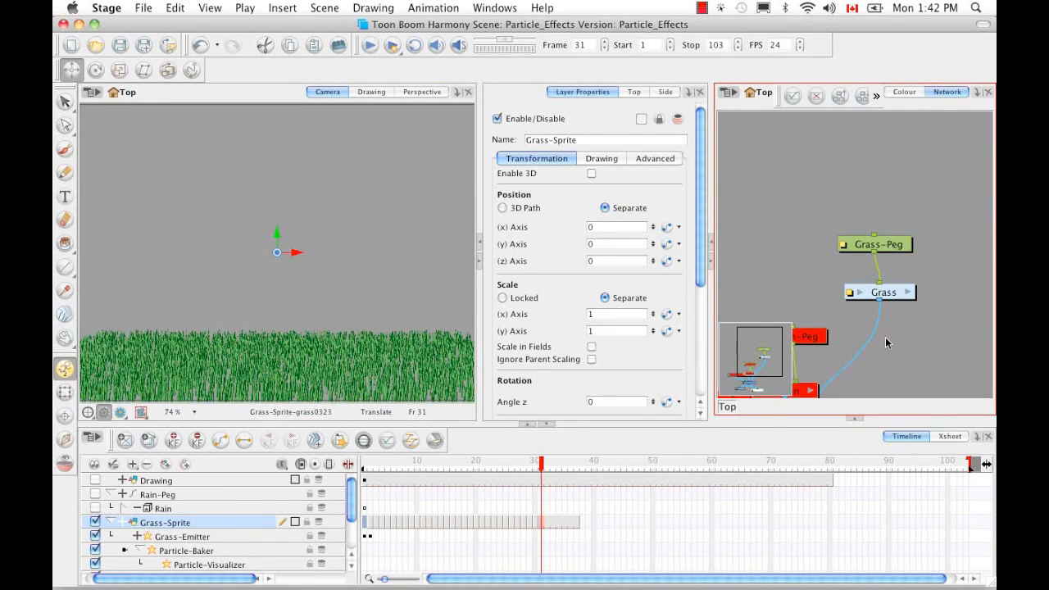
key(space)
drag(869, 370, 911, 287)
mouse_move(874, 347)
mouse_down()
mouse_move(892, 325)
mouse_move(882, 343)
mouse_up()
drag(886, 133, 952, 211)
key(BackSpace)
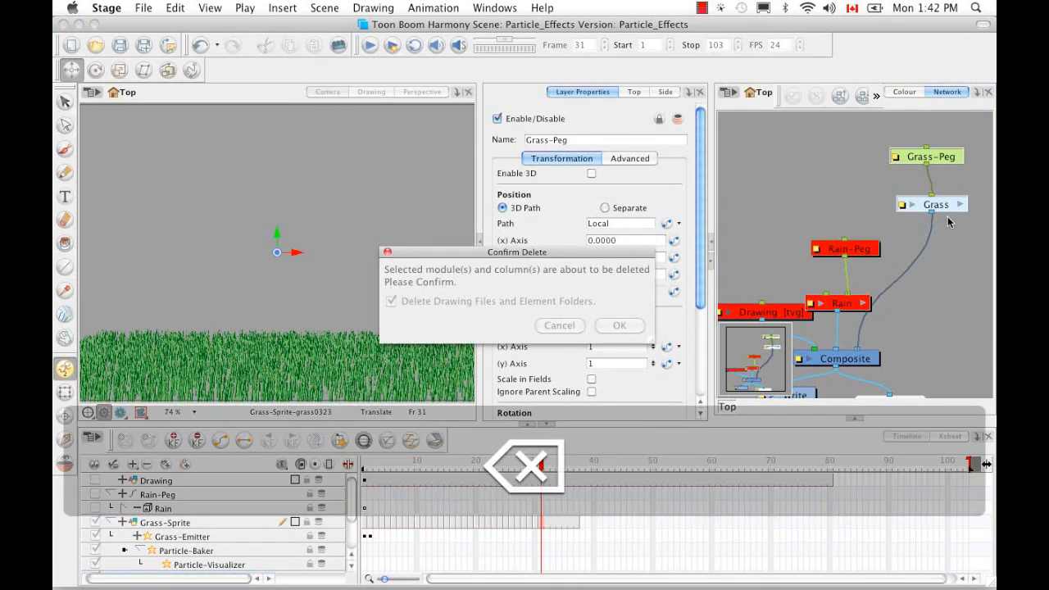
click(636, 326)
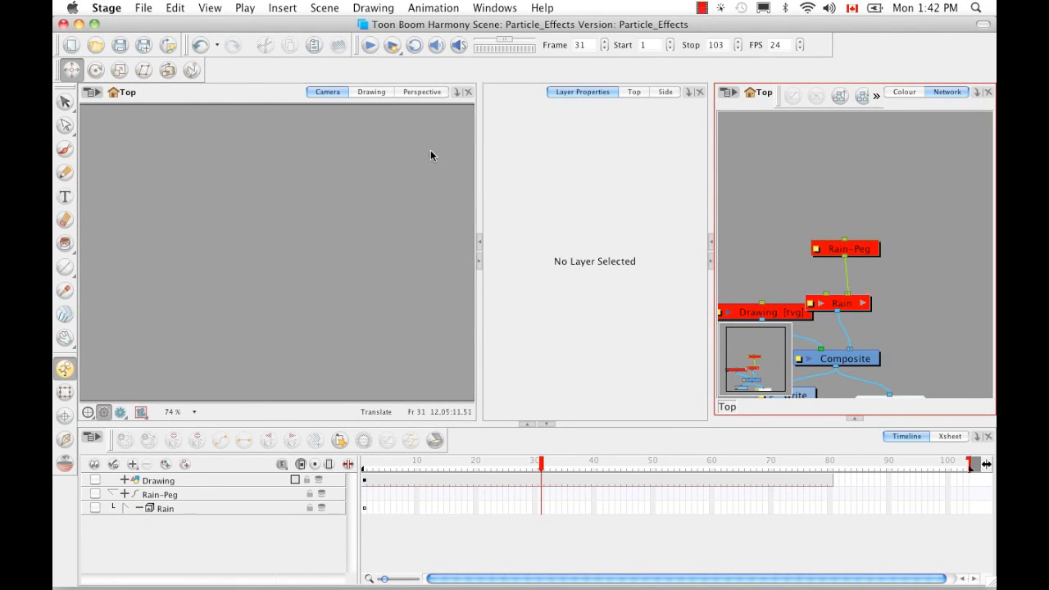
click(855, 420)
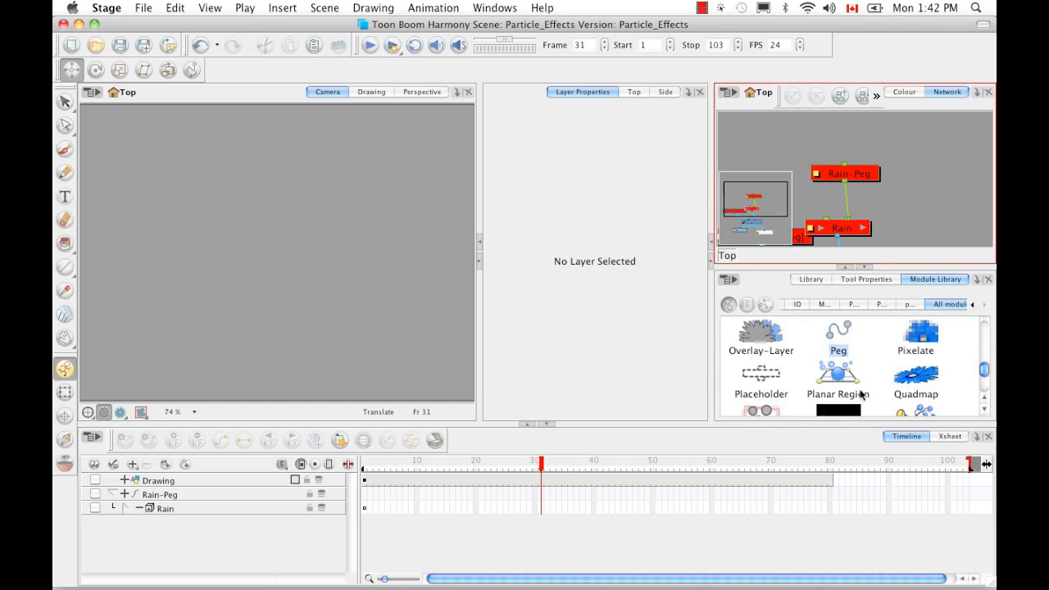
Add the Bees preset from the Particle-Examples modules to the network and connect it to the Composite.
click(881, 305)
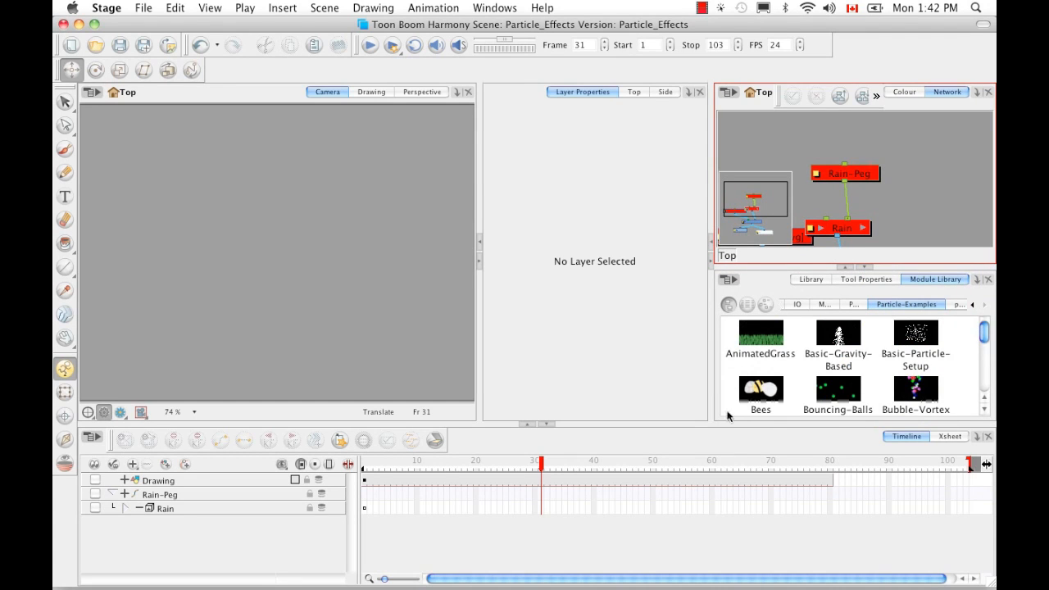
click(762, 388)
drag(934, 184, 937, 193)
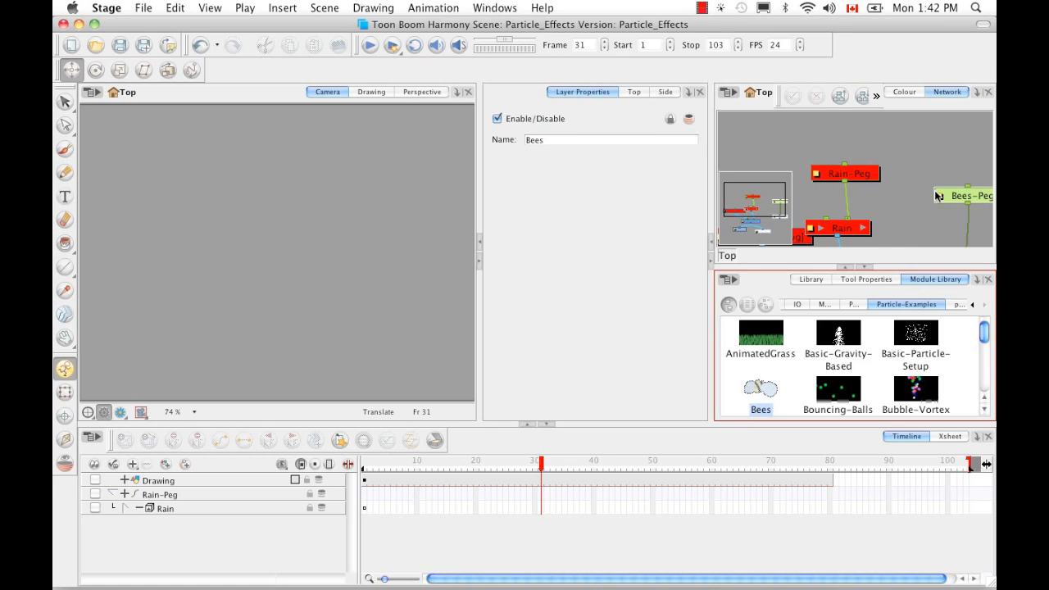
click(868, 267)
drag(966, 344, 934, 278)
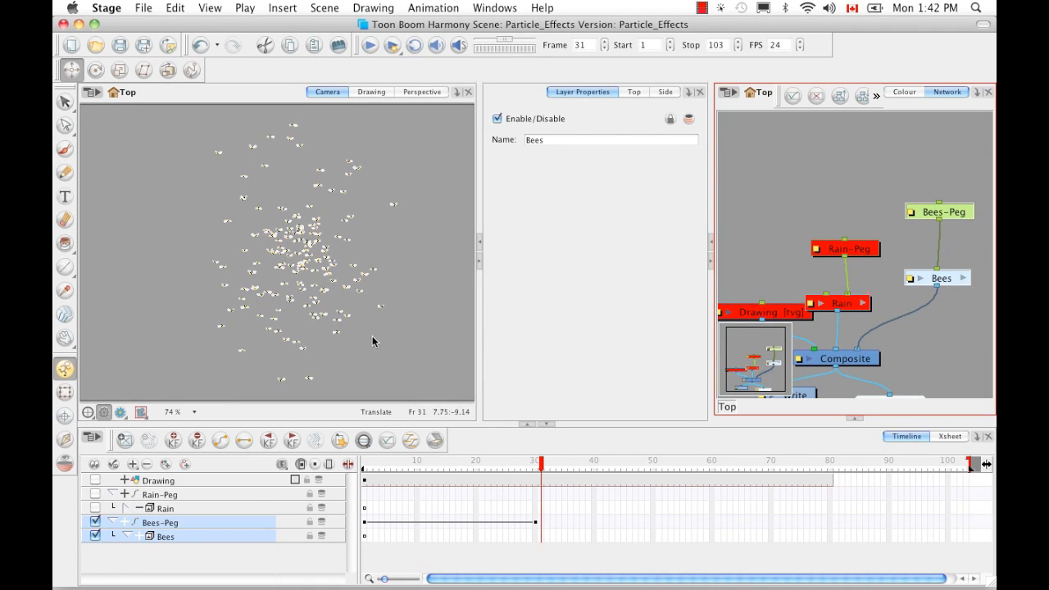
Open the Bees group to examine its whole module network.
click(964, 278)
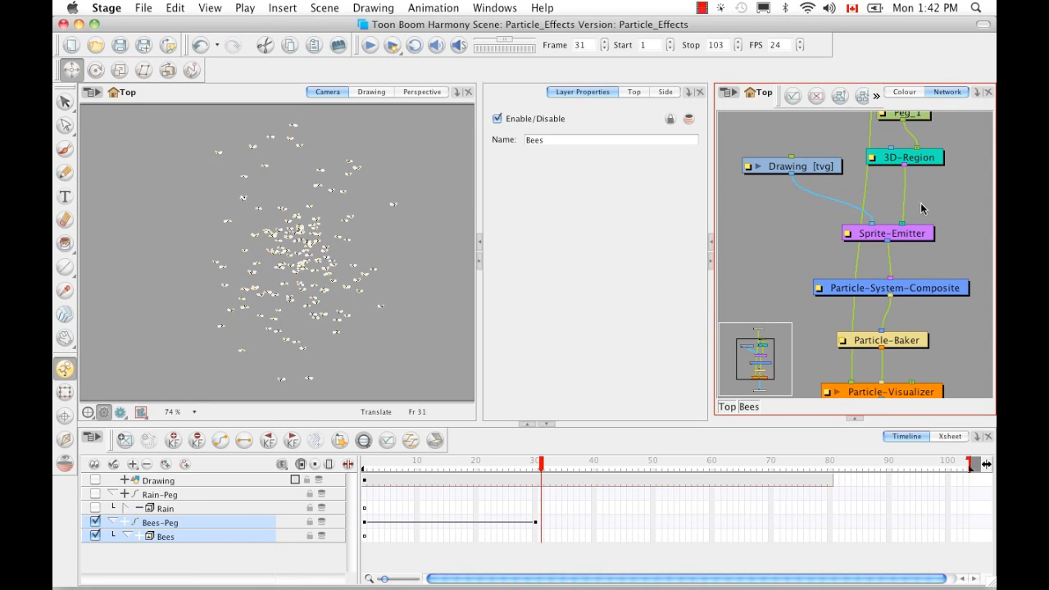
click(947, 224)
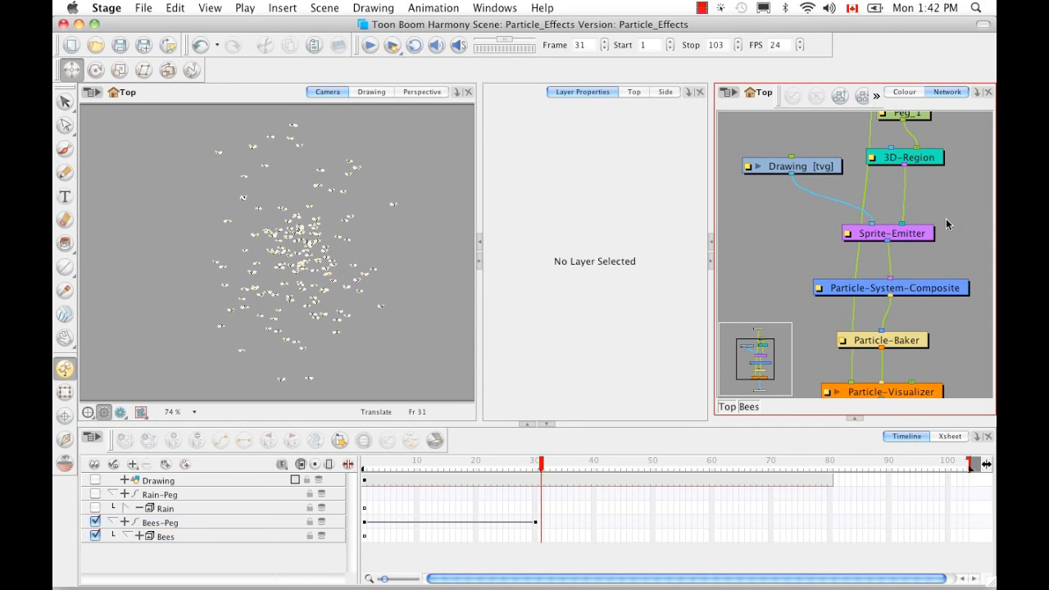
key(1)
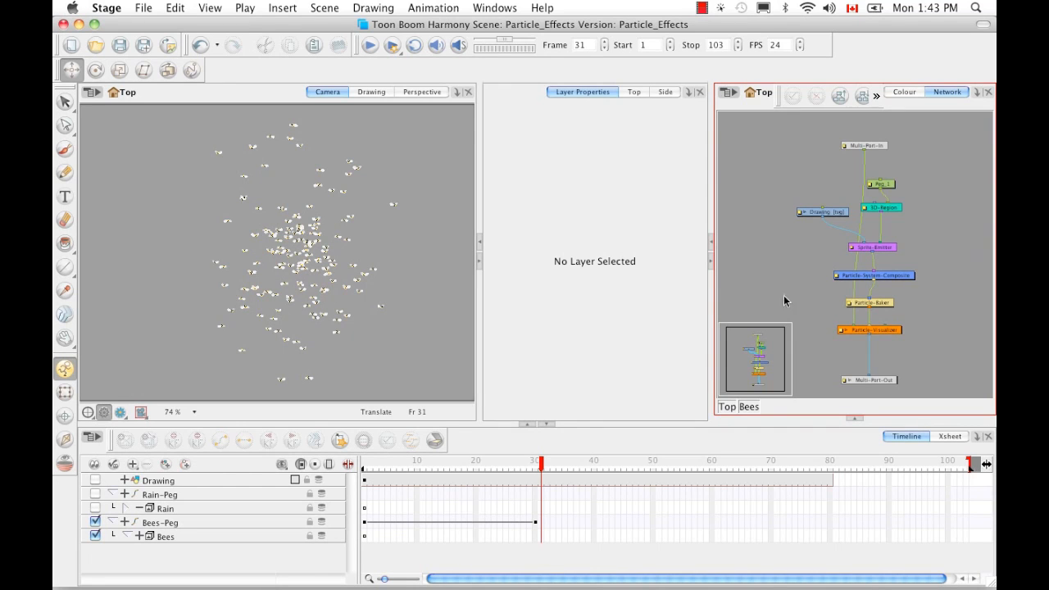
Expand the Bees group's layers in the timeline and scrub the animation back to frame 1.
click(137, 537)
scroll(351, 507, down, 1)
scroll(351, 508, down, 1)
drag(547, 469, 429, 462)
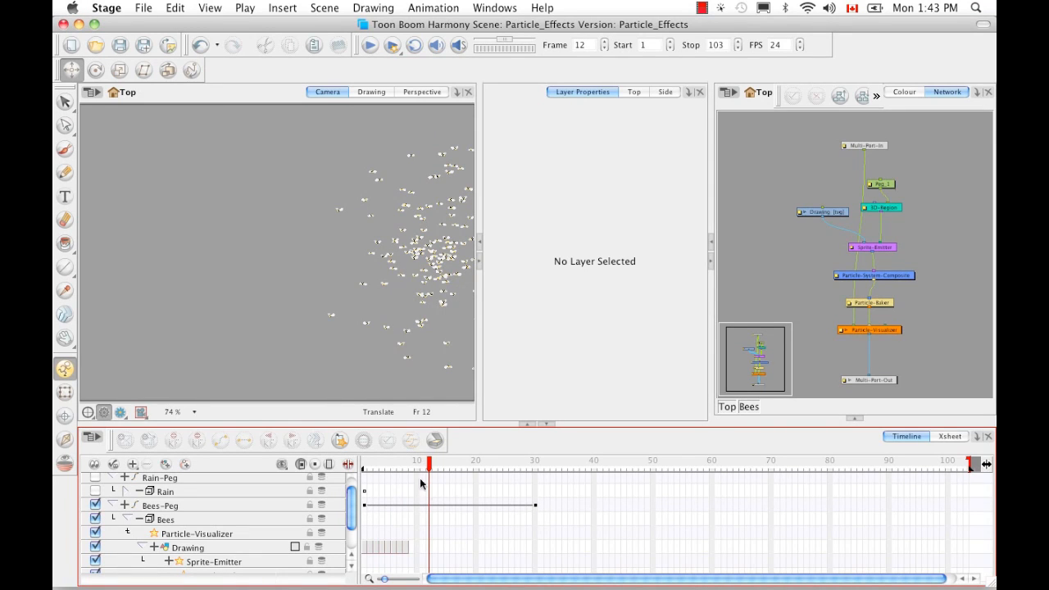
drag(429, 469, 365, 464)
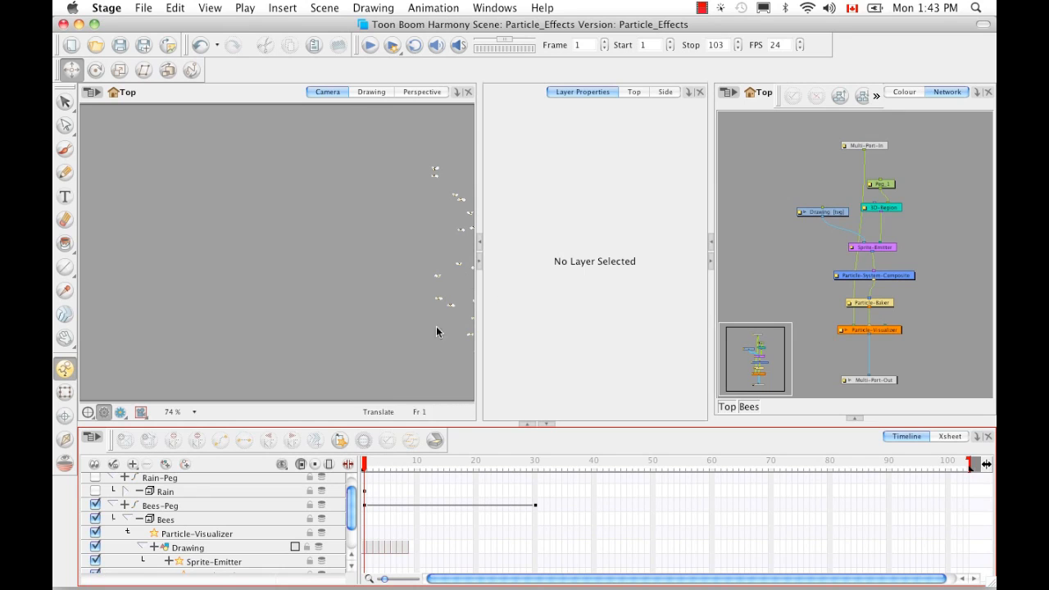
Show the bee Drawing layer in the Drawing view and step through its drawings from frame 1 to frame 8.
click(365, 551)
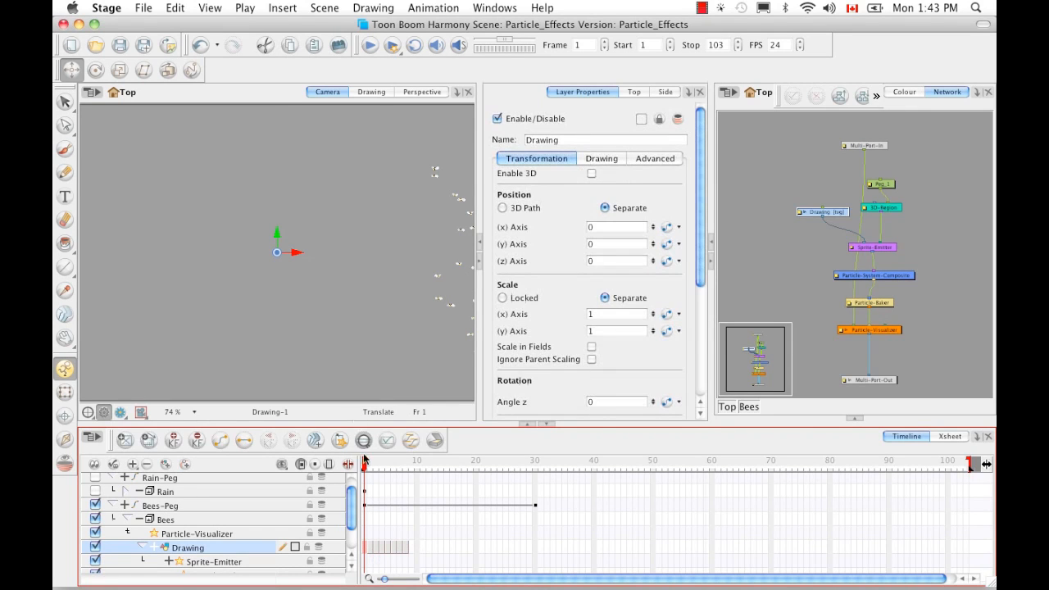
click(370, 92)
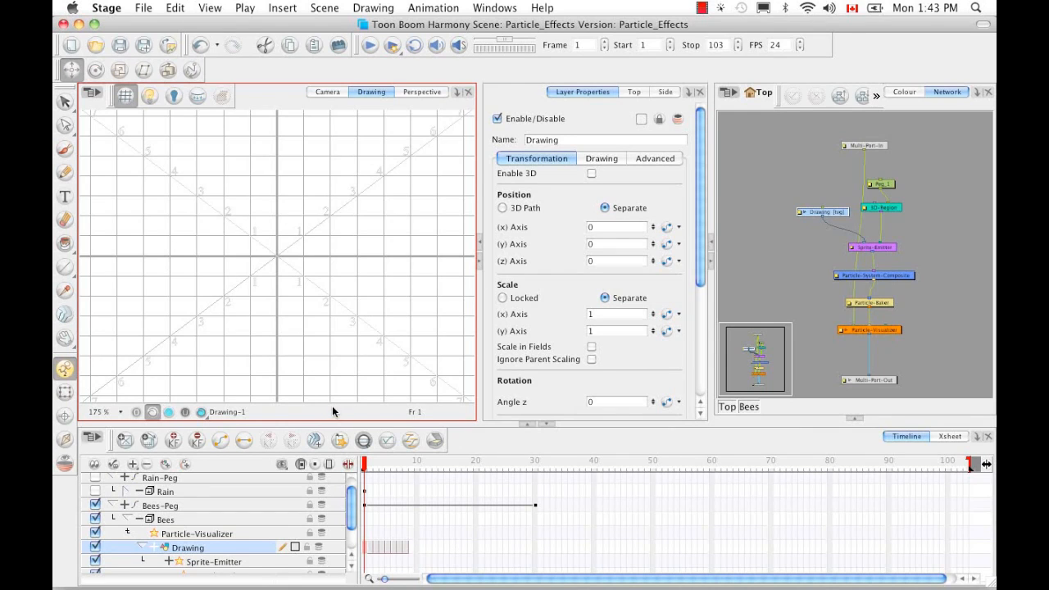
key(shift+m)
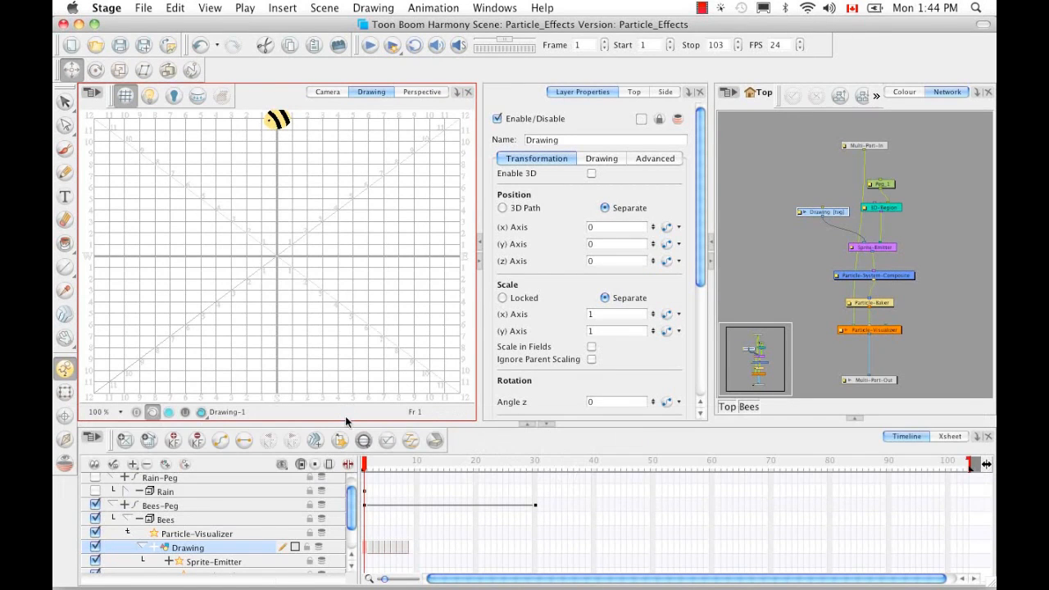
key(1)
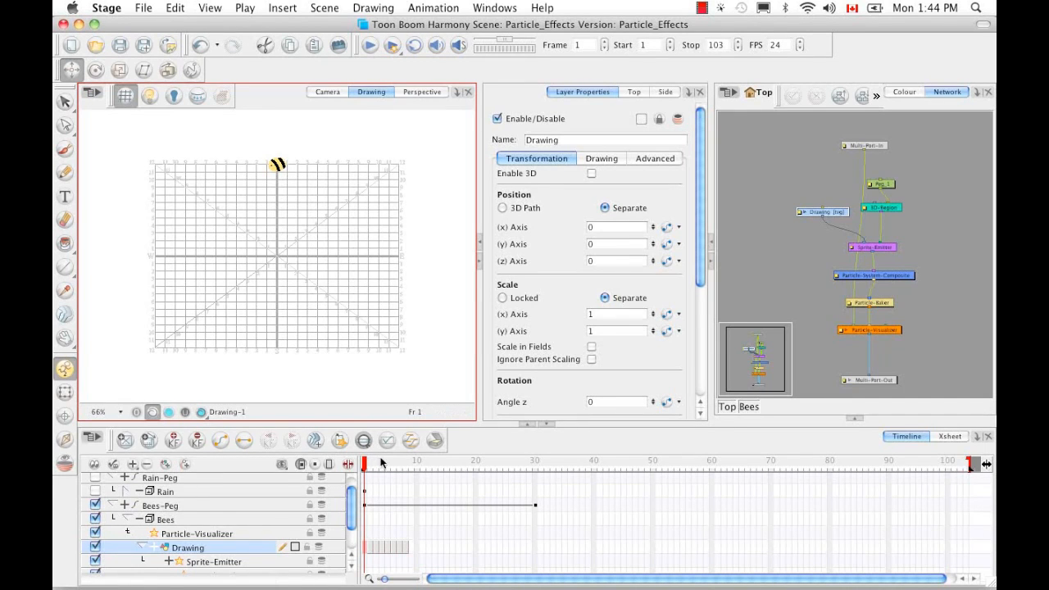
key(g)
key(g)
key(g)
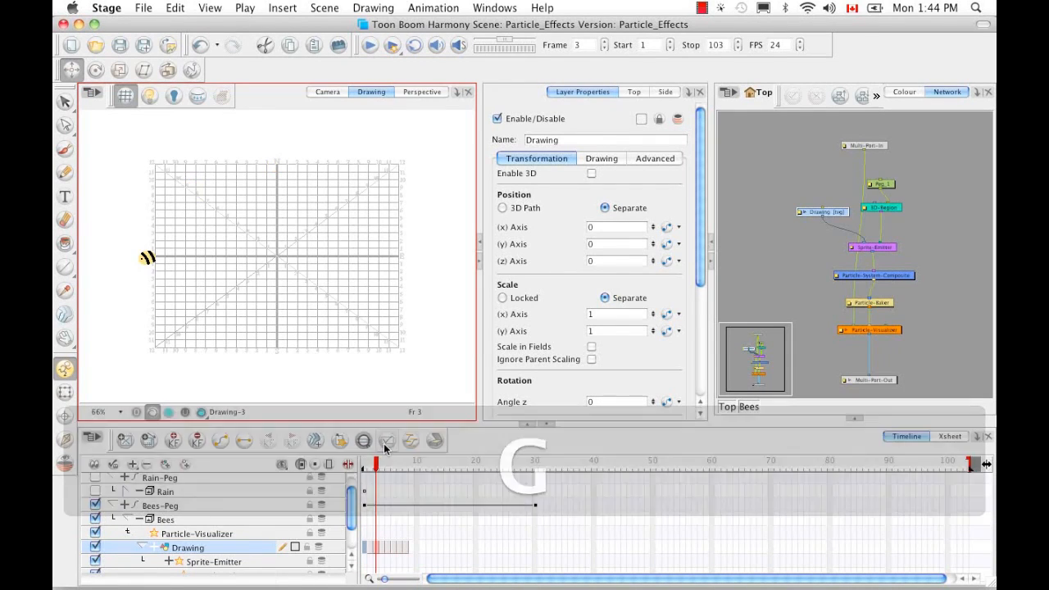
key(g)
key(g)
key(g)
key(g)
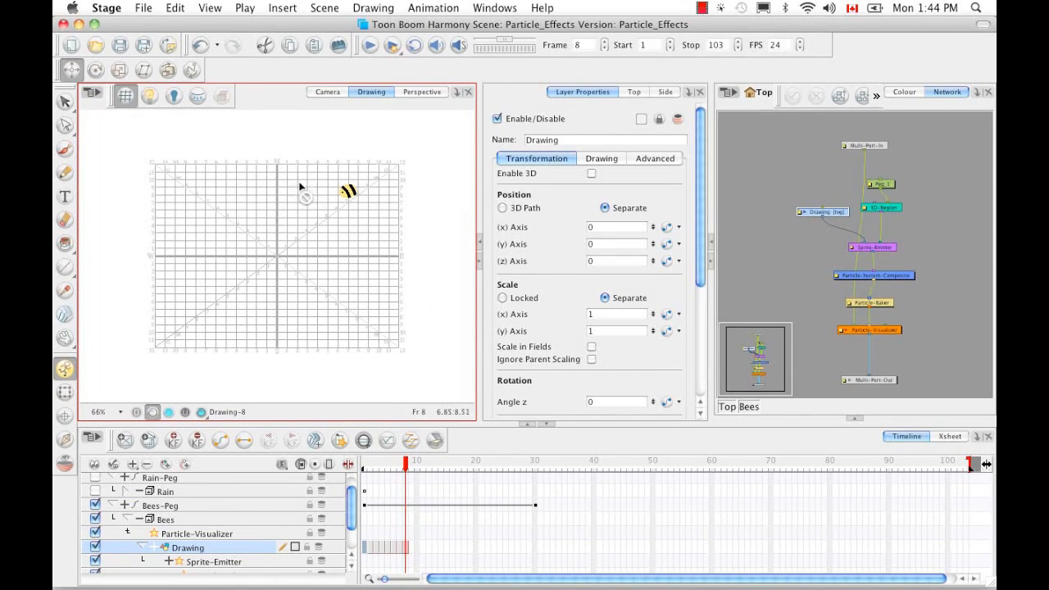
Go to frame 30 in the Camera view and examine the Sprite-Emitter's Generation and Rendering properties.
click(326, 91)
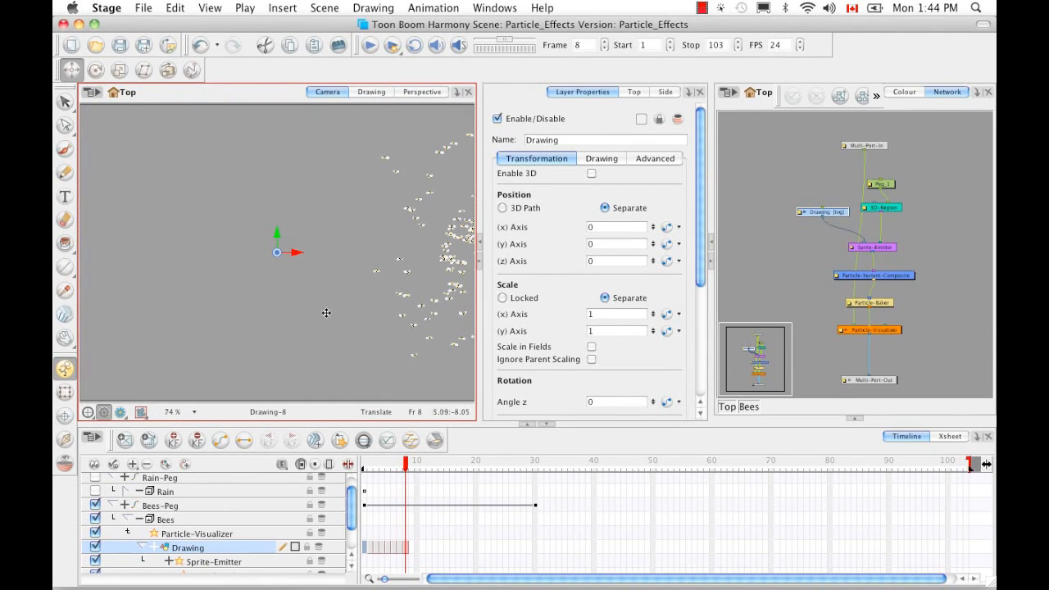
drag(407, 464, 534, 445)
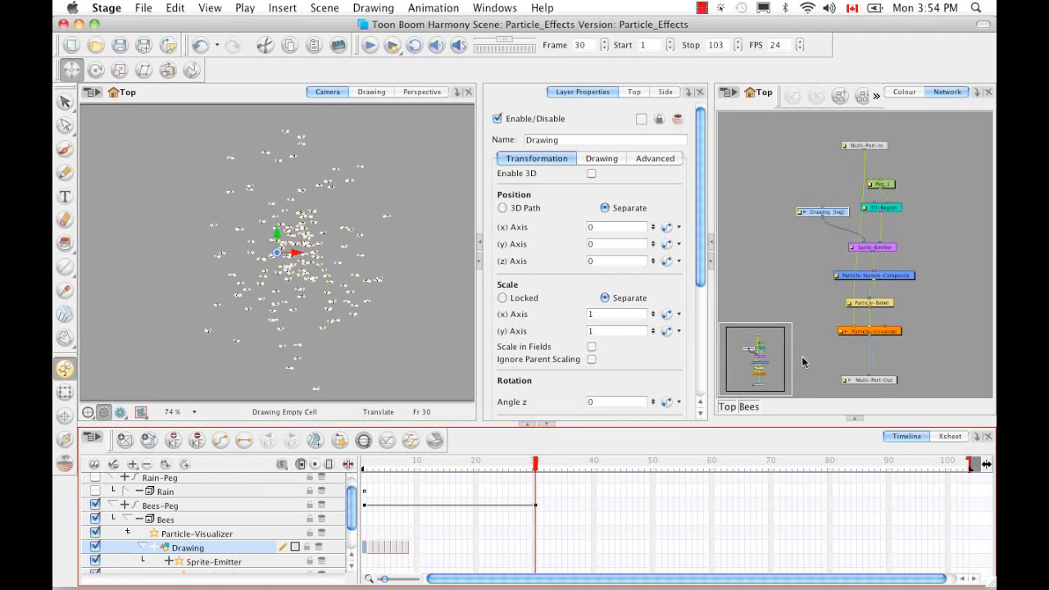
click(875, 249)
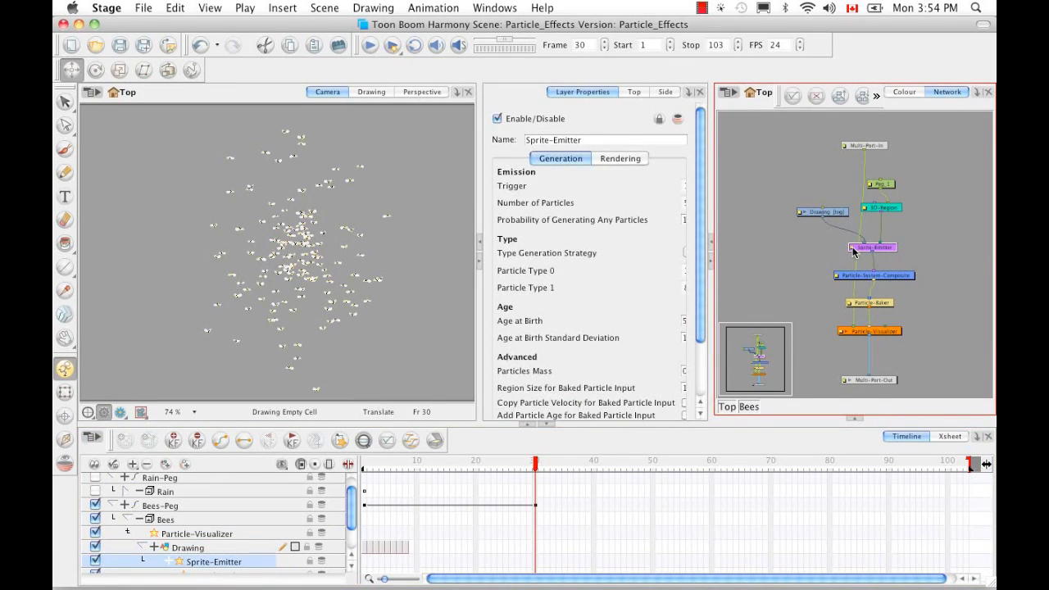
double_click(854, 251)
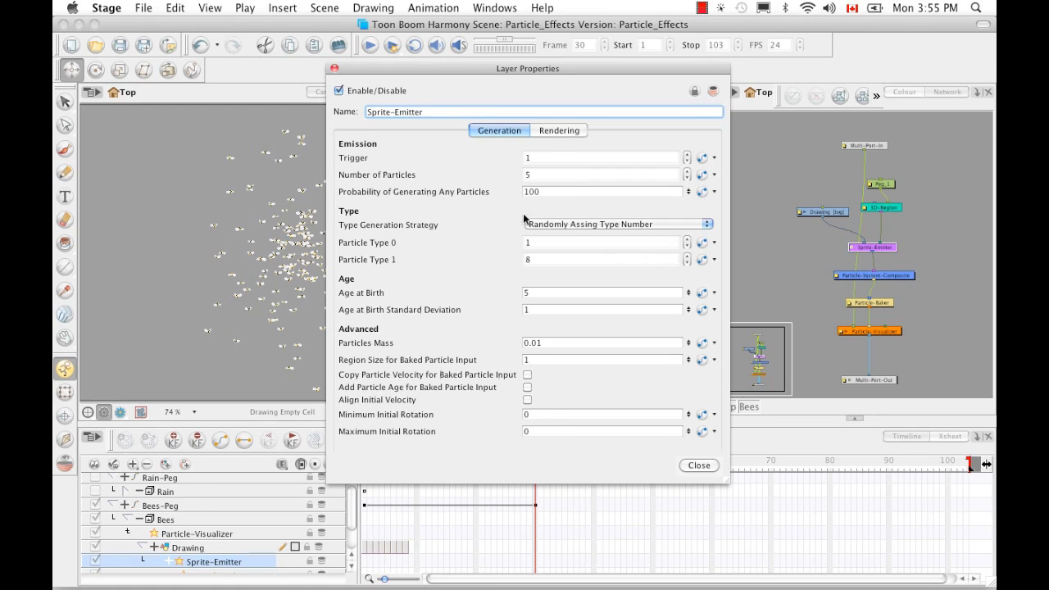
click(555, 131)
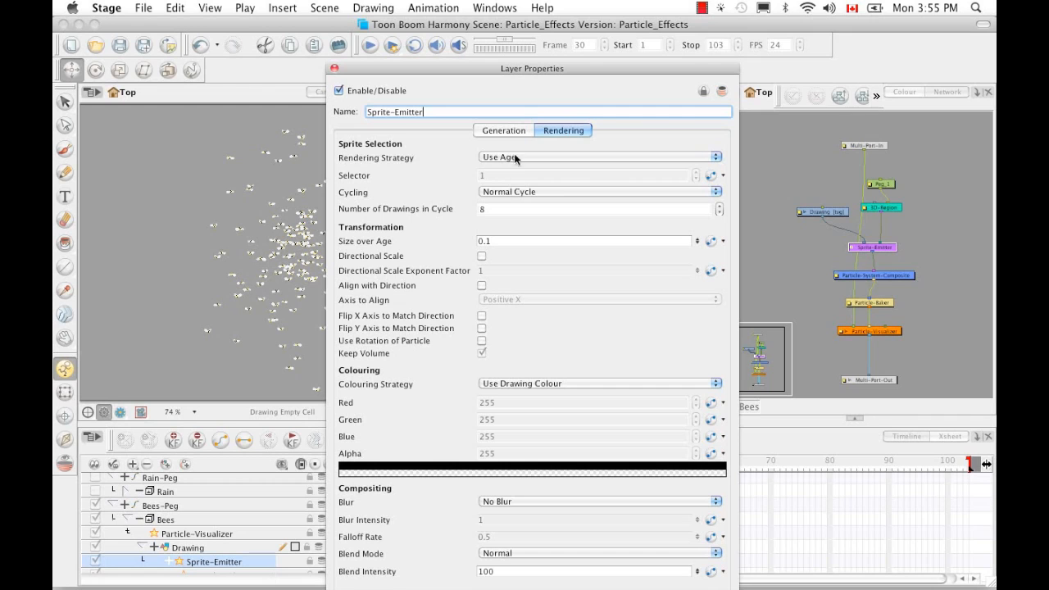
click(334, 68)
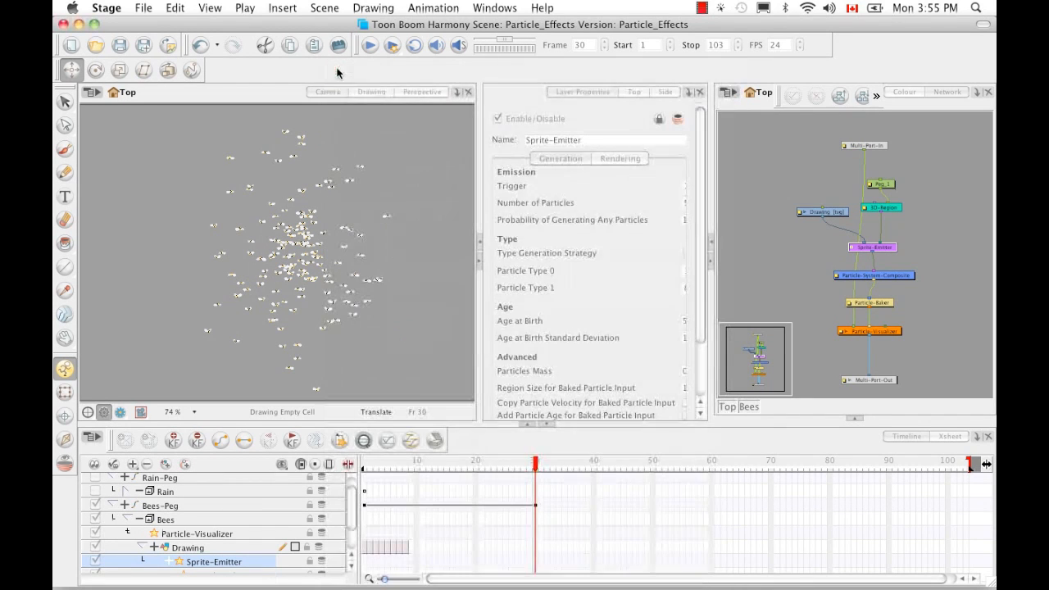
Examine the Particle-Baker's properties and scrub the bees animation to frame 32 and back to frame 25.
click(873, 303)
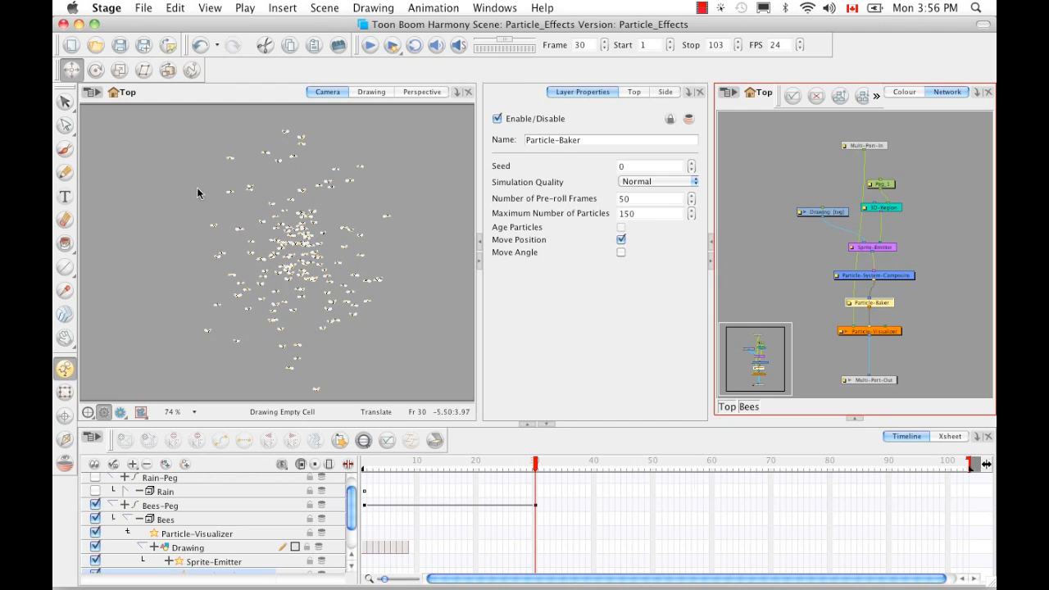
drag(367, 464, 547, 470)
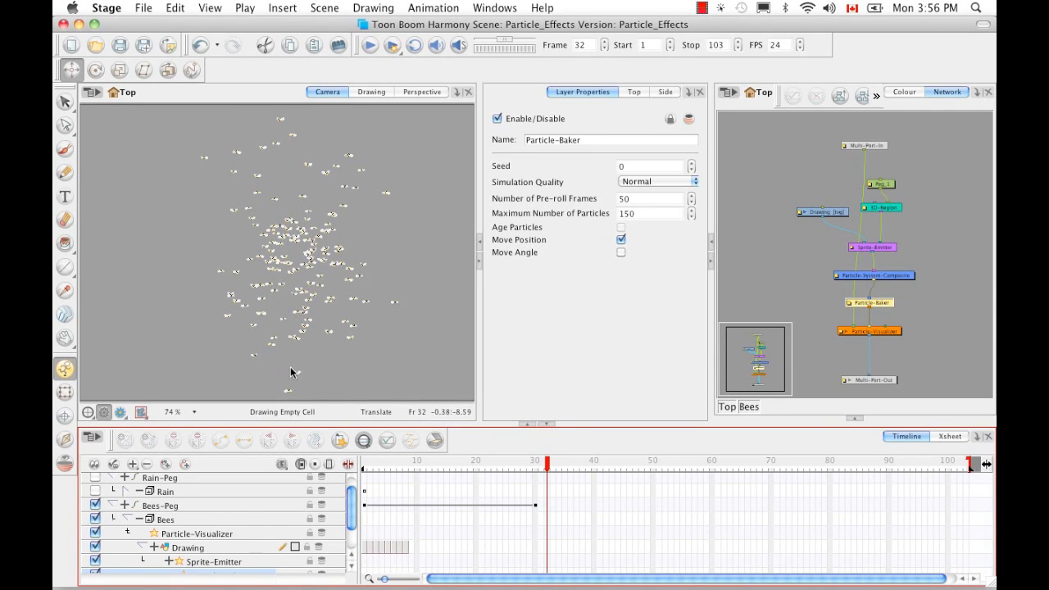
drag(548, 467, 506, 464)
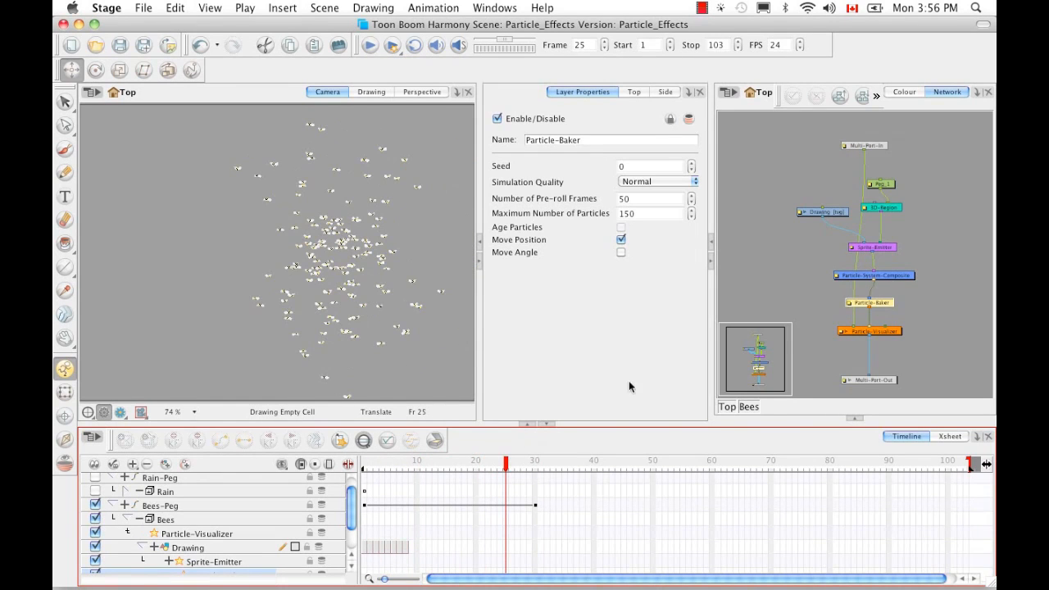
Display the 3D-Region's control and examine its sphere from a rotated angle in the Perspective view.
click(893, 211)
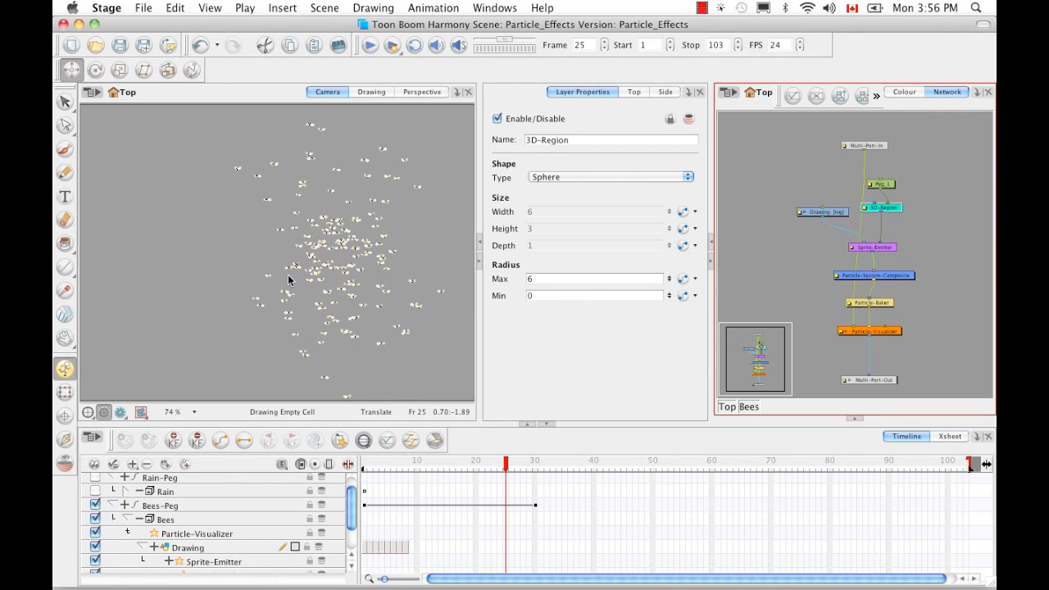
key(super+F11)
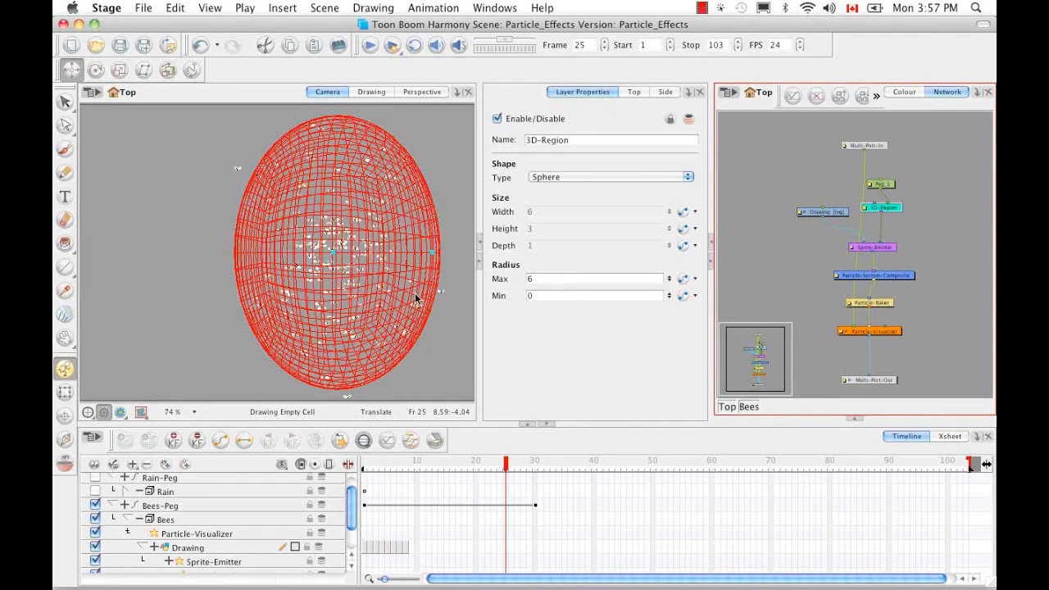
click(416, 93)
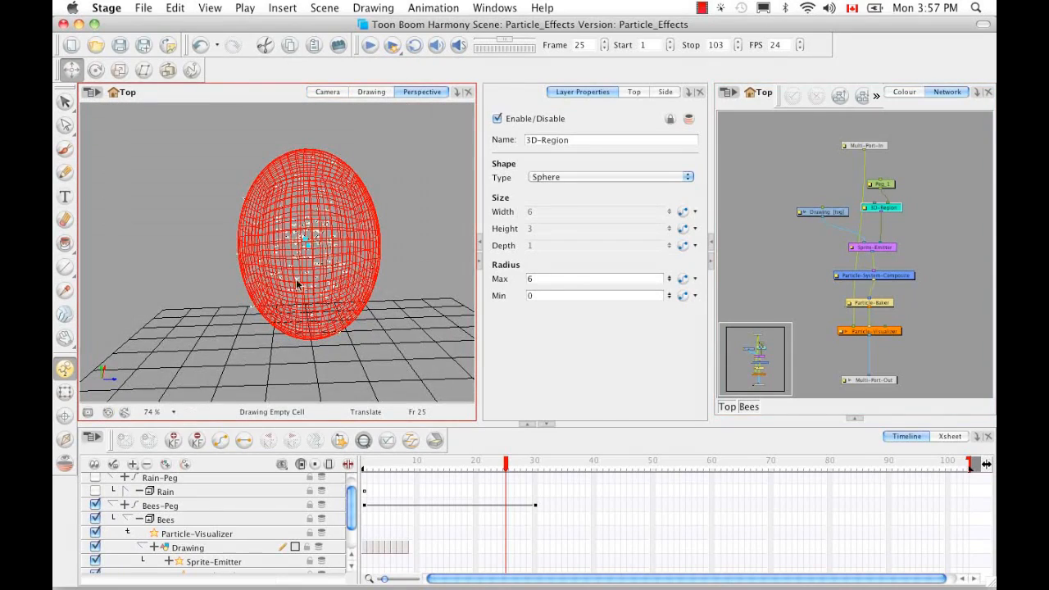
key(alt+super)
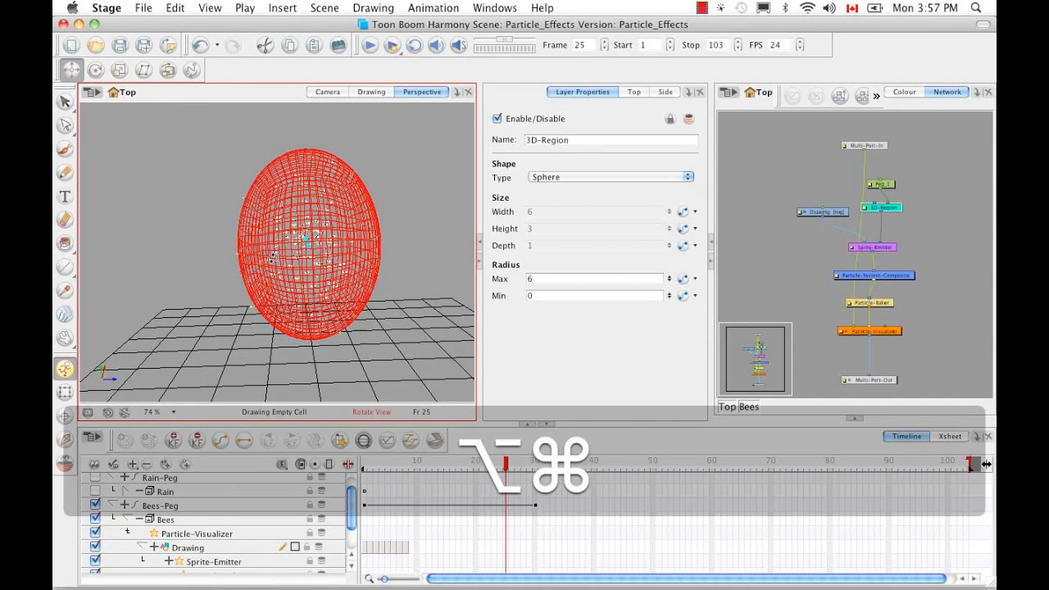
drag(307, 256, 190, 272)
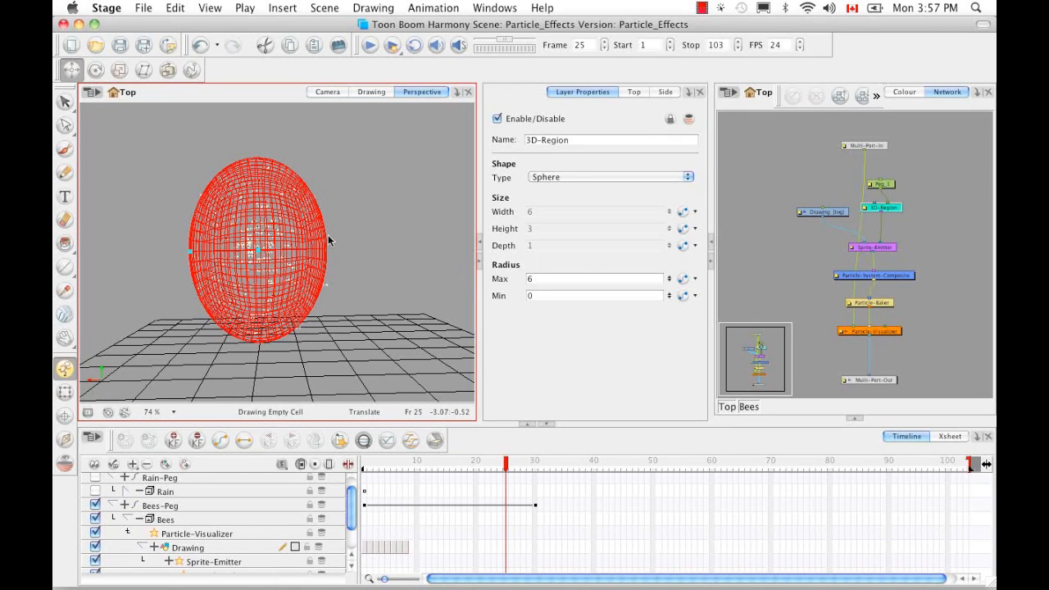
Hide all controls in the Camera view and scrub the bees animation to frame 30.
click(332, 93)
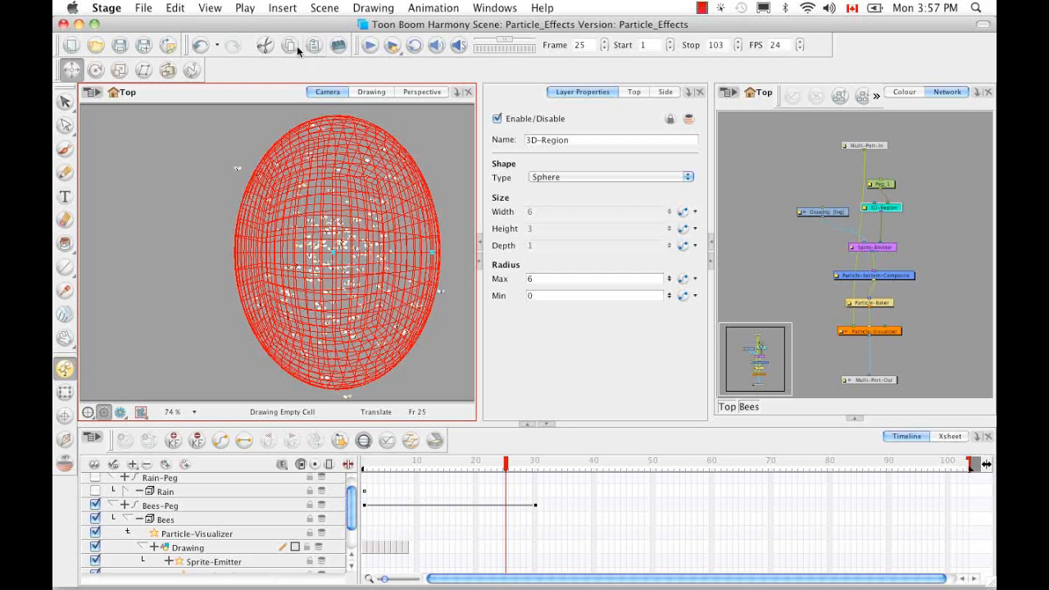
click(210, 9)
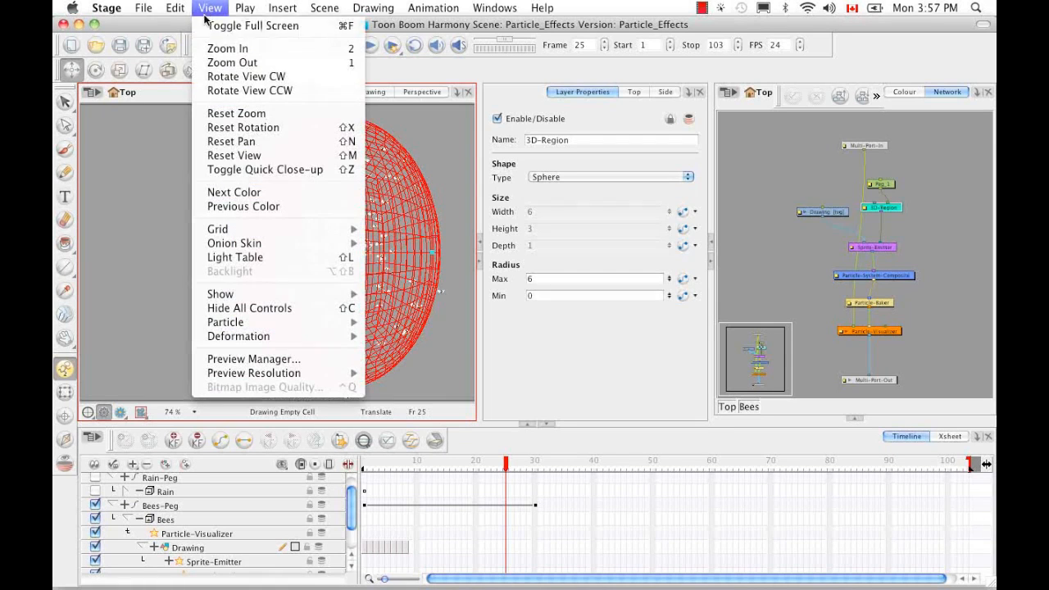
click(271, 308)
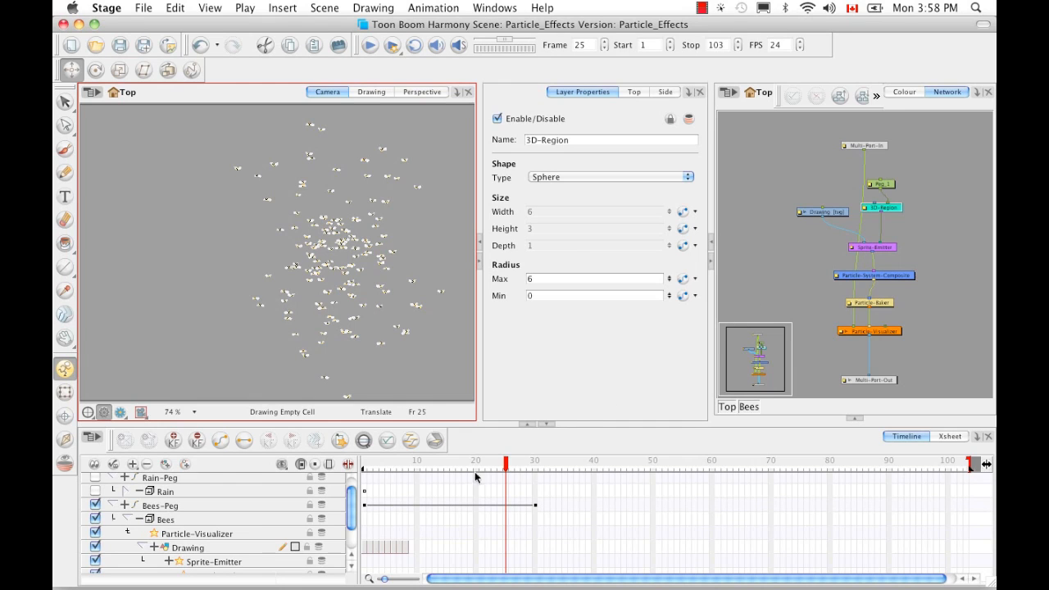
drag(507, 465, 536, 473)
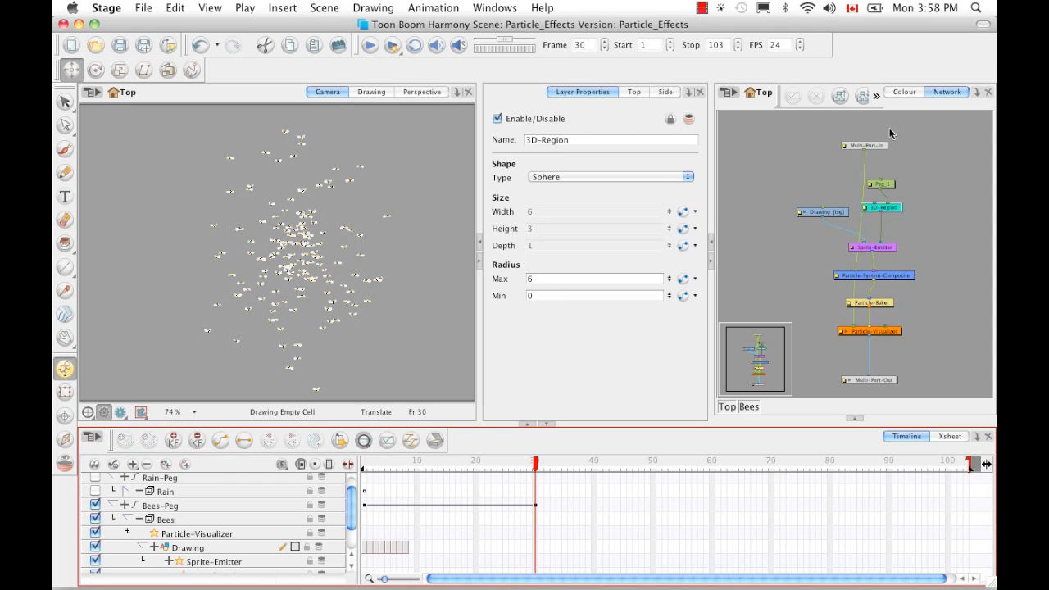
Return to the Top network and delete the Bees-Peg and Bees modules together with their drawing files and element folders.
click(727, 407)
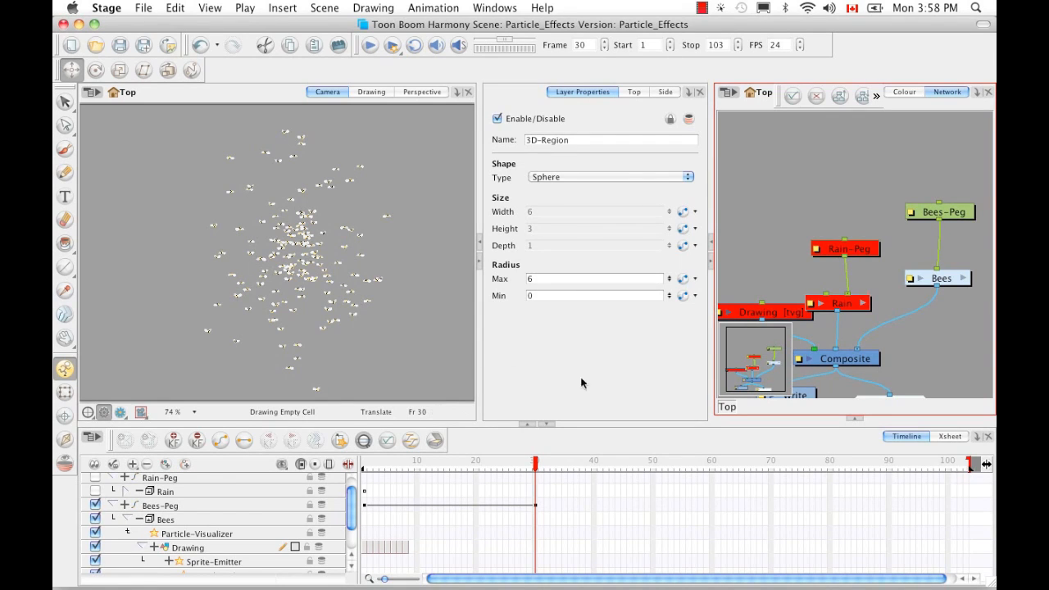
drag(908, 174, 970, 309)
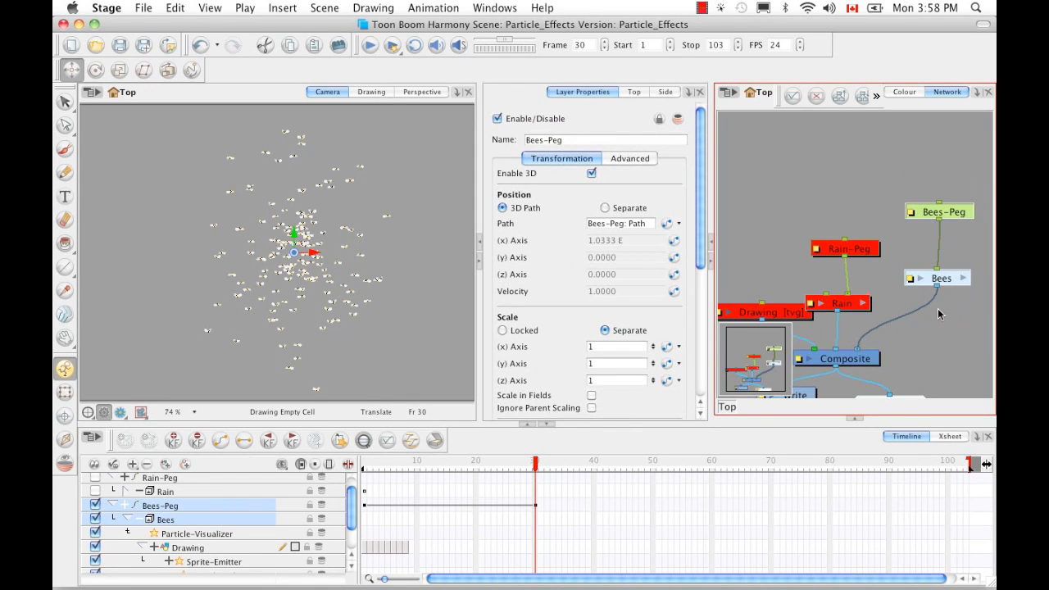
key(BackSpace)
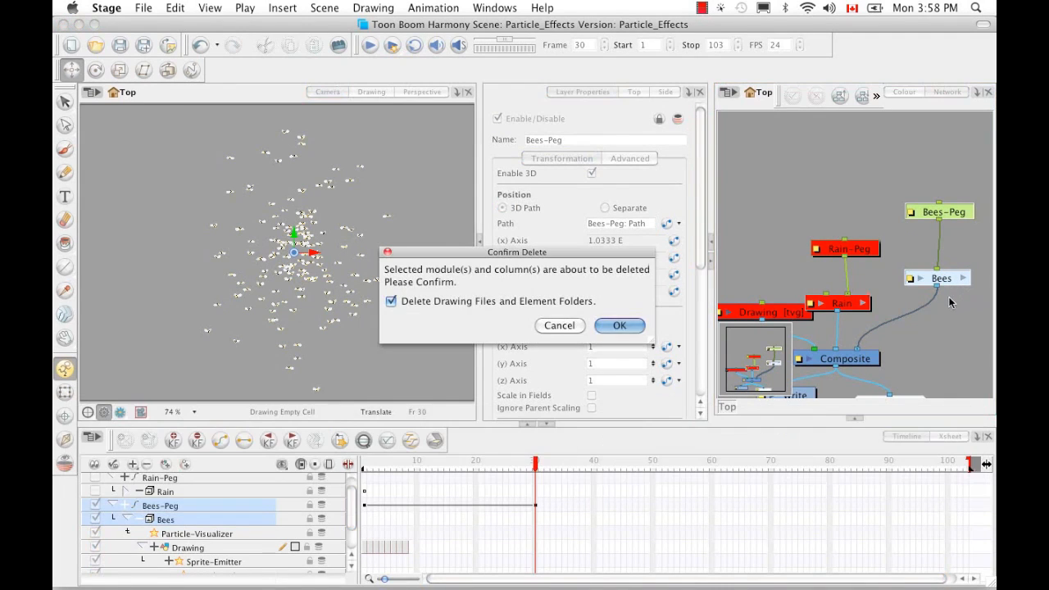
click(615, 326)
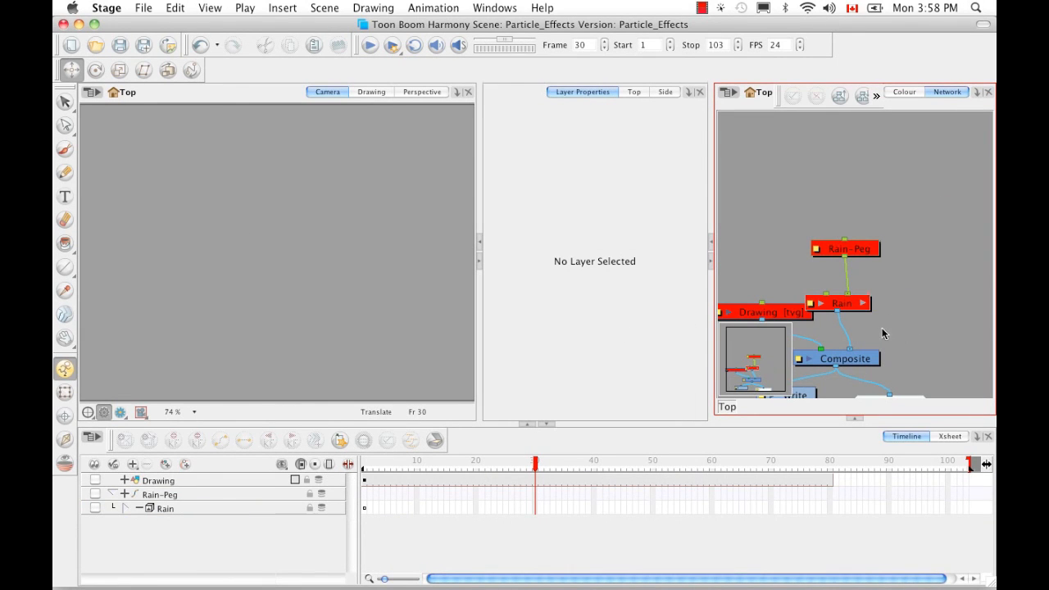
Add the Lemmings particle example to the network and connect the LemmingsScene group to the Composite.
key(space)
drag(894, 312, 896, 247)
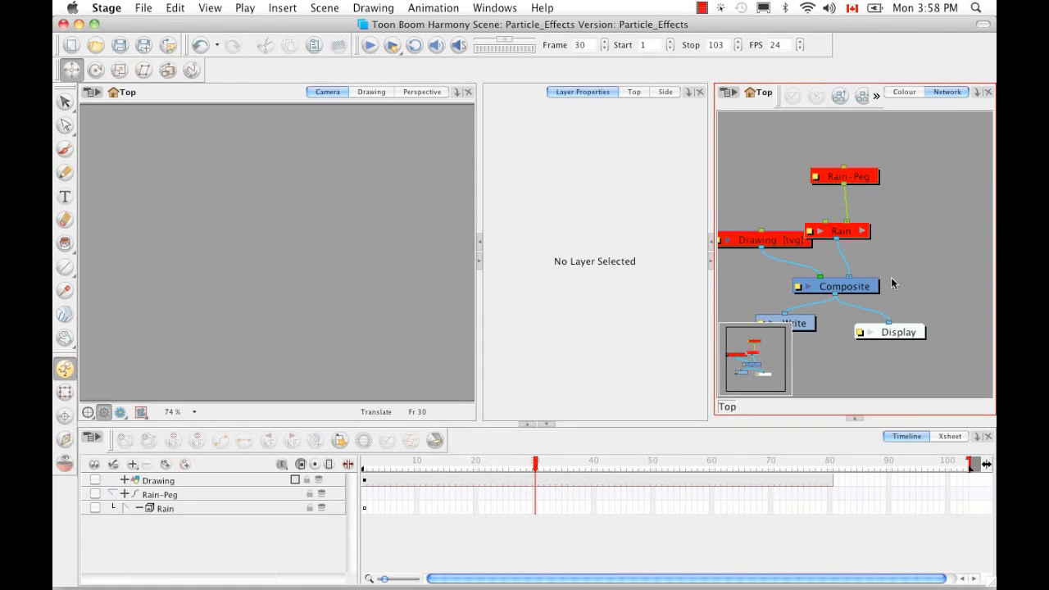
click(849, 416)
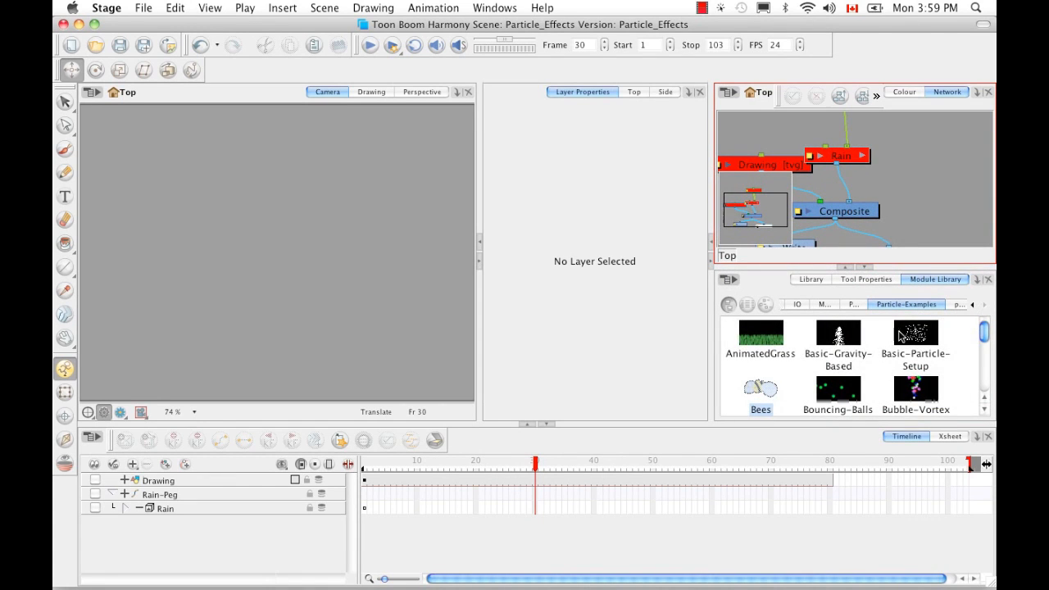
drag(985, 338, 983, 383)
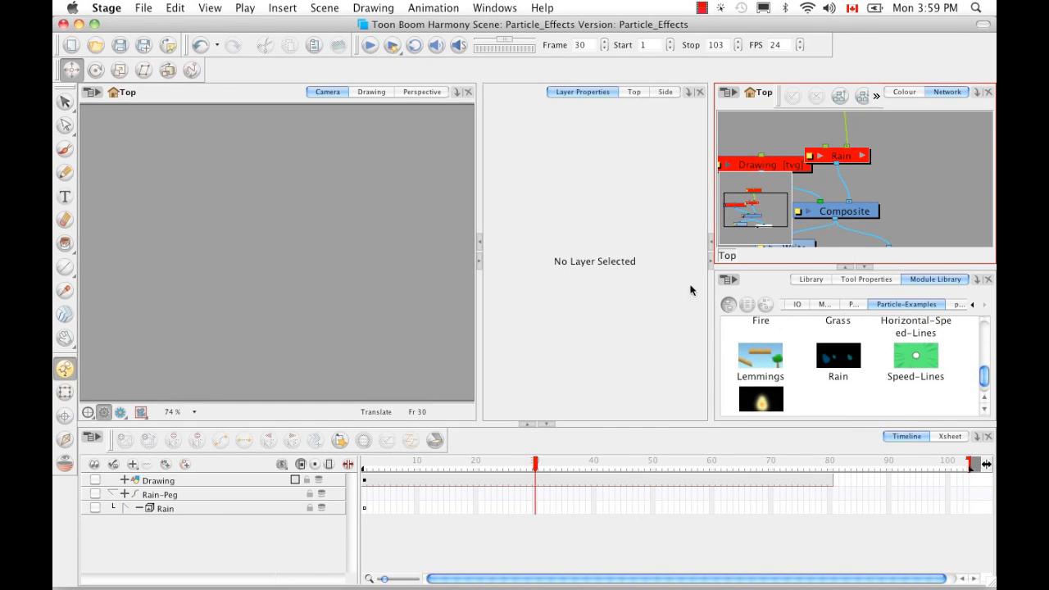
drag(761, 361, 792, 330)
drag(942, 161, 938, 177)
click(866, 269)
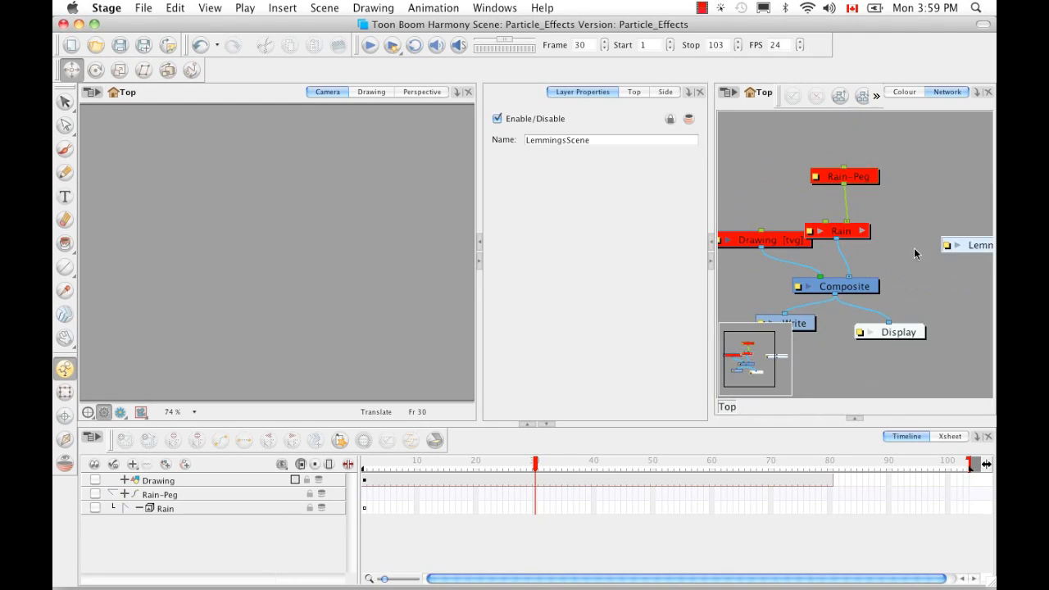
drag(944, 238, 937, 229)
drag(888, 261, 857, 275)
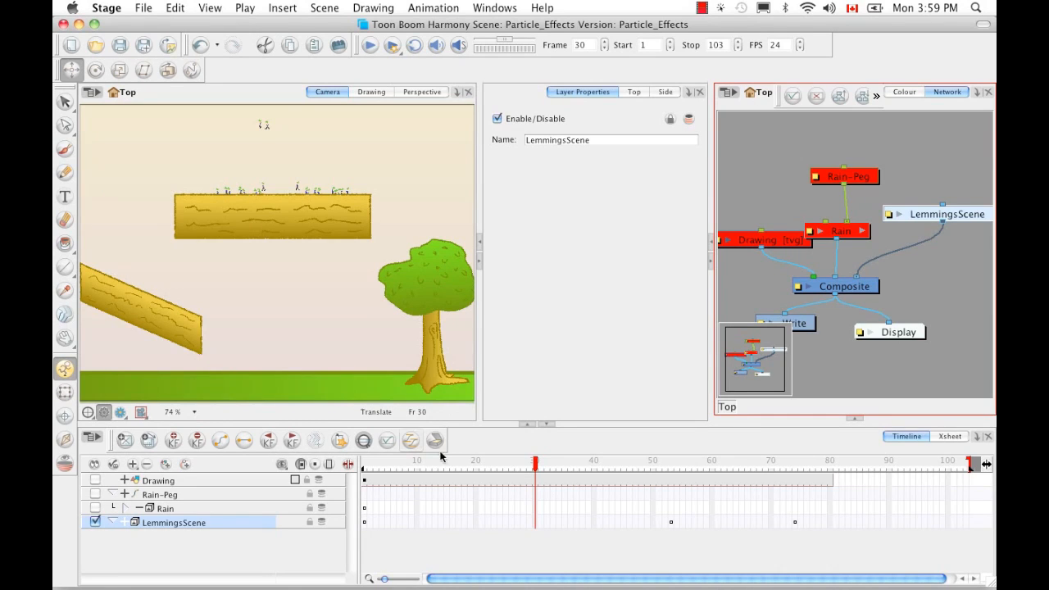
Play the lemmings animation from frame 1 in the Camera view and scrub it to frame 69.
drag(536, 464, 367, 467)
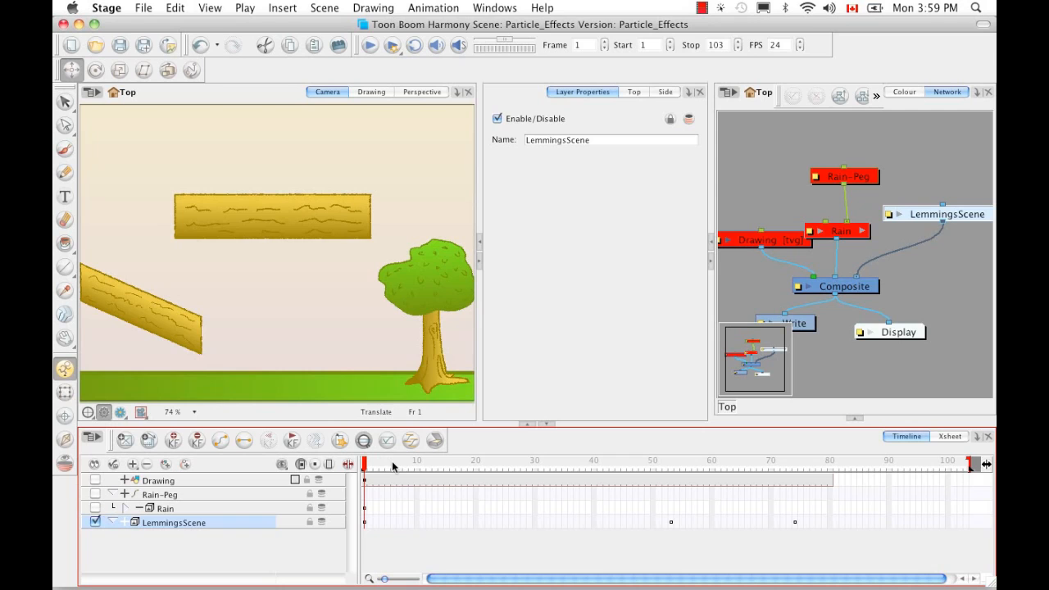
click(370, 46)
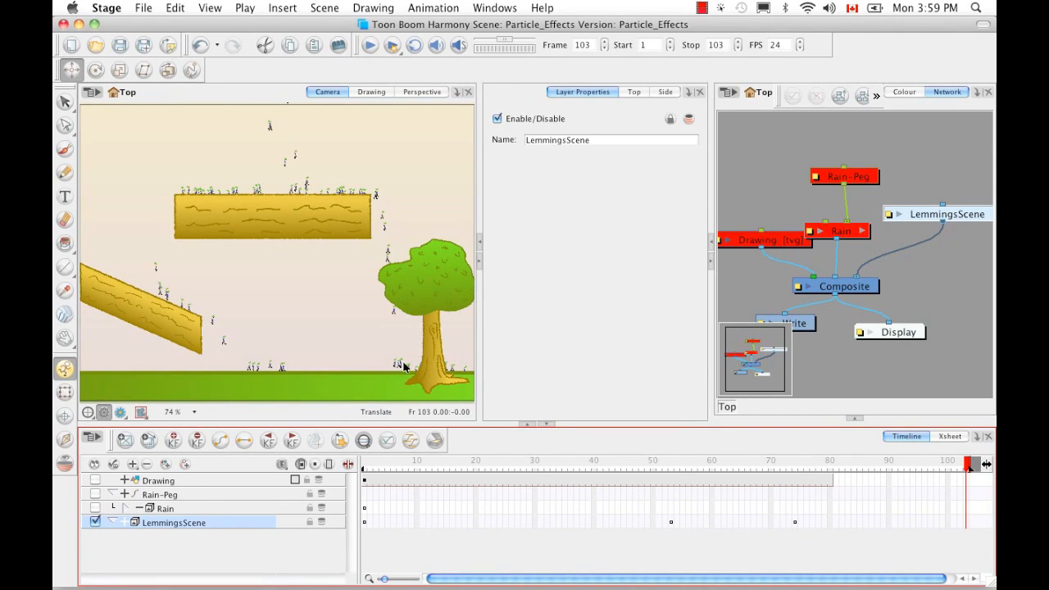
drag(365, 464, 758, 454)
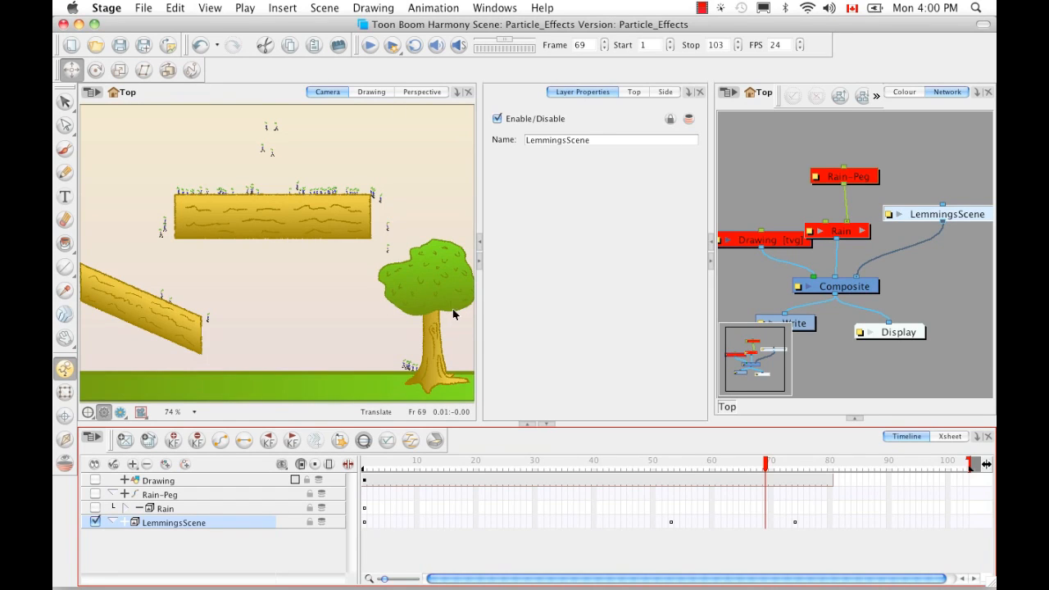
Expand LemmingsScene and its Lemmings_ParticleGroup_ in the timeline and select the Lemming_1 layer.
click(120, 523)
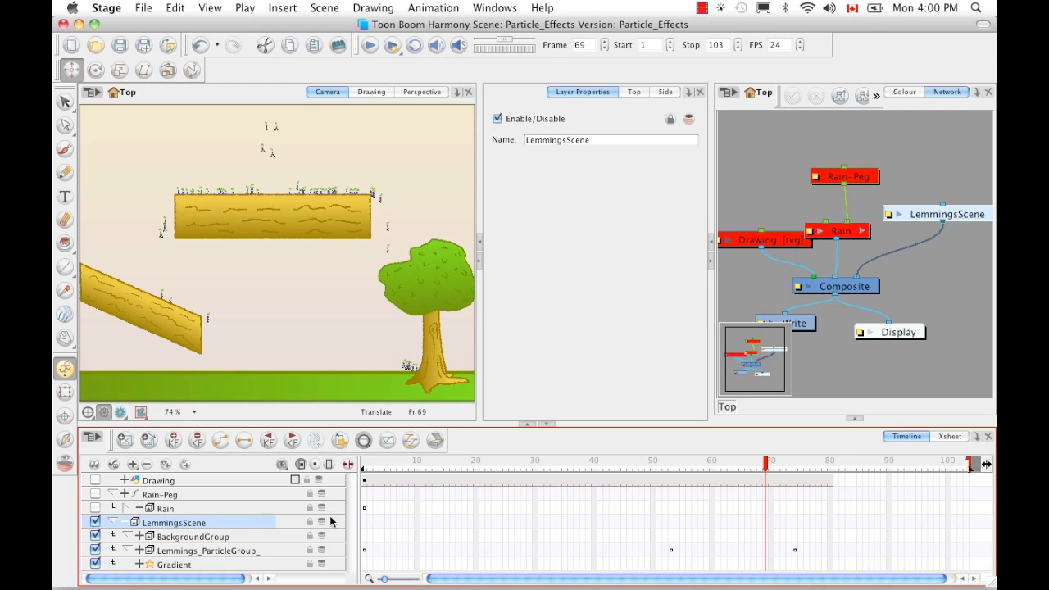
click(139, 552)
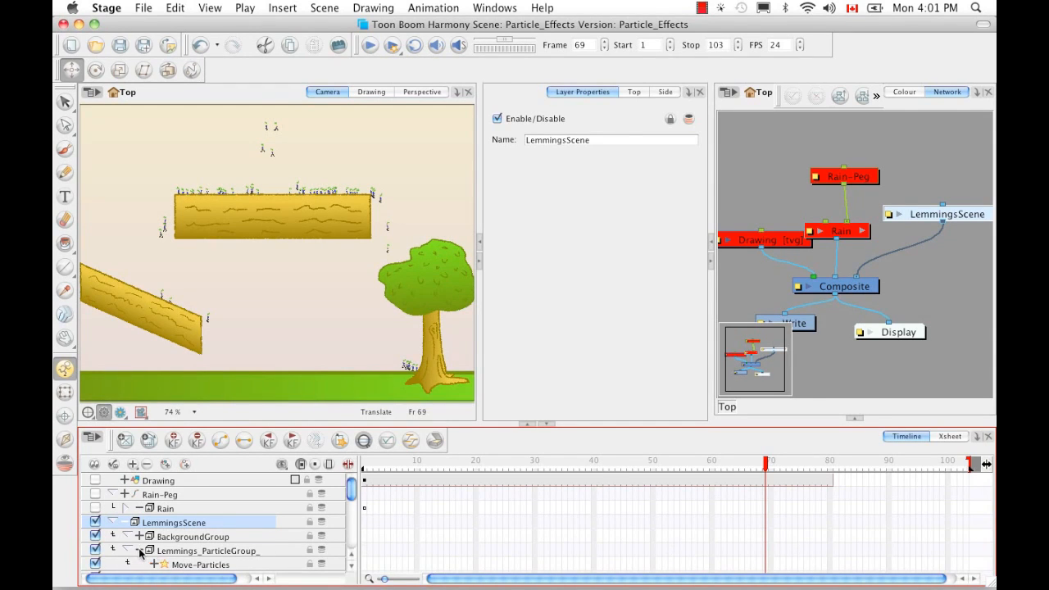
click(160, 554)
drag(350, 497, 350, 528)
click(203, 544)
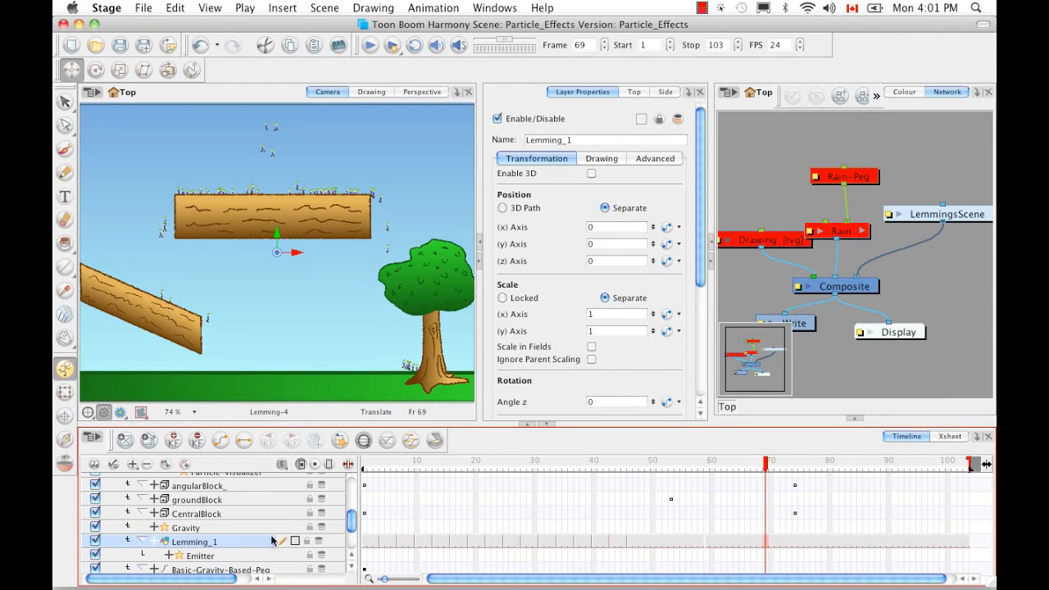
Examine Lemming_1's walk-cycle drawings close up in the Drawing view, scrubbing from frame 1 to frame 15 and back to frame 1.
drag(769, 468, 332, 477)
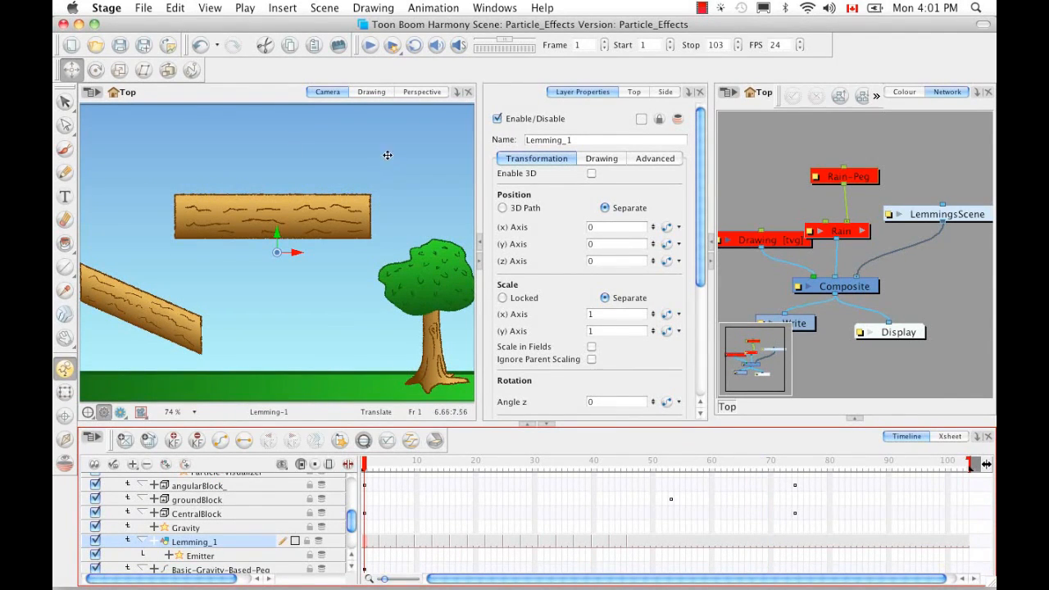
click(374, 93)
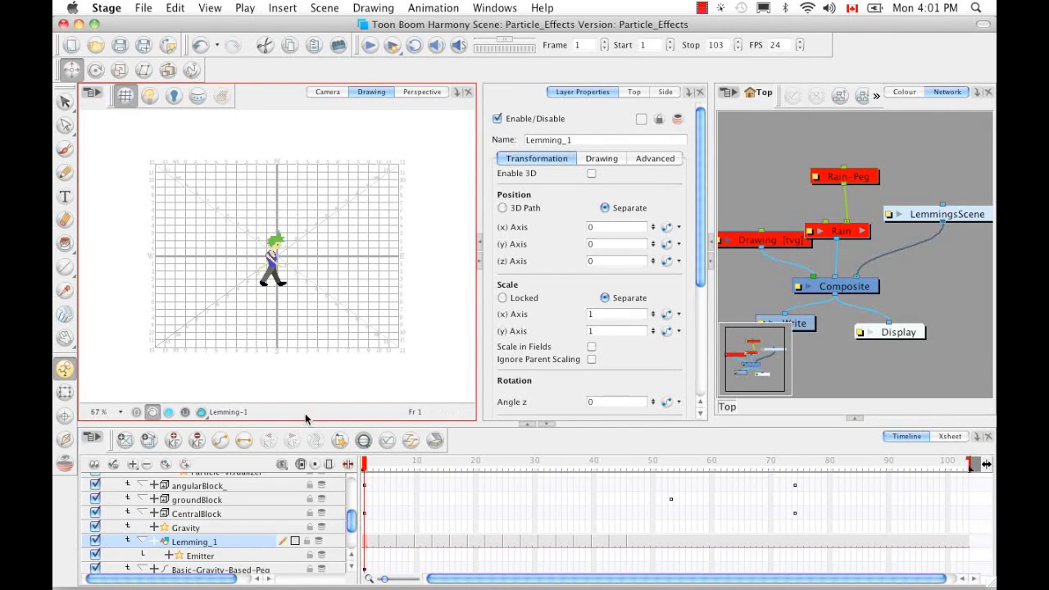
key(2)
key(2)
key(2)
key(2)
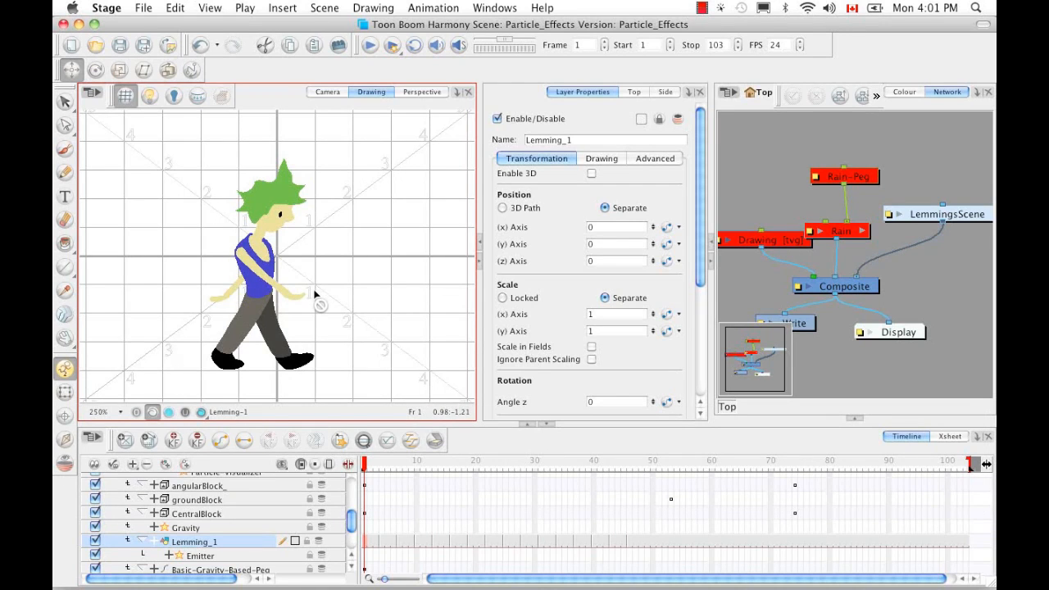
drag(367, 461, 447, 463)
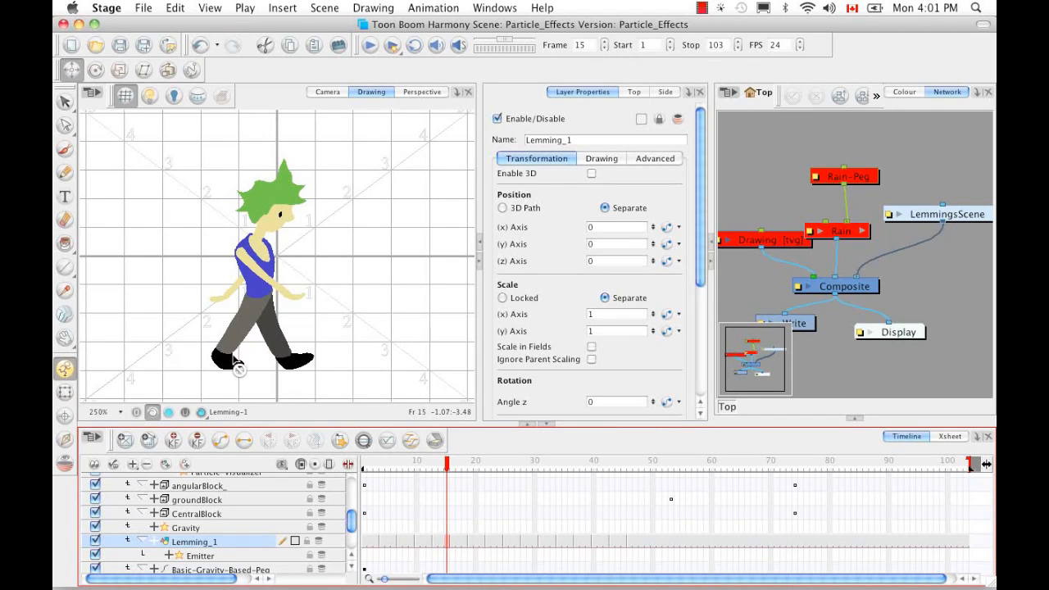
drag(447, 463, 387, 471)
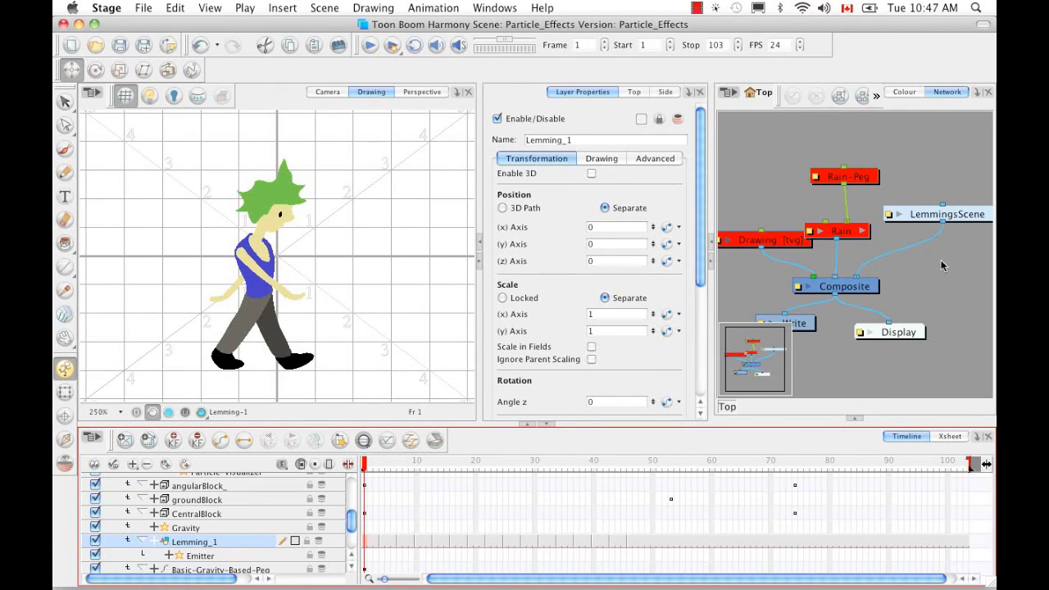
Enter the LemmingsScene group in the network to examine its modules, and return to the Camera view.
key(space)
drag(951, 252, 918, 267)
click(961, 231)
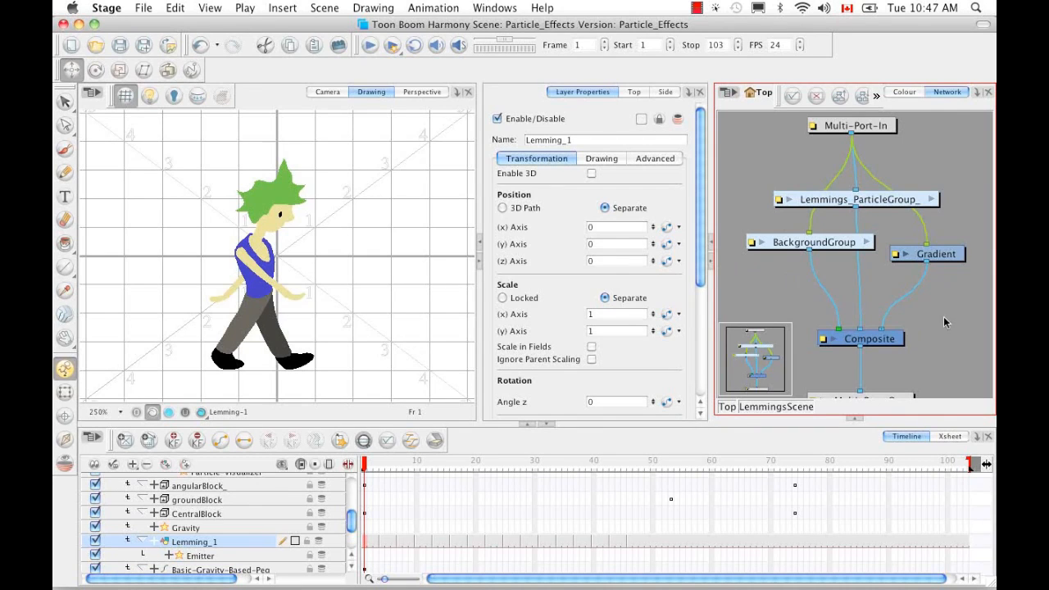
click(327, 93)
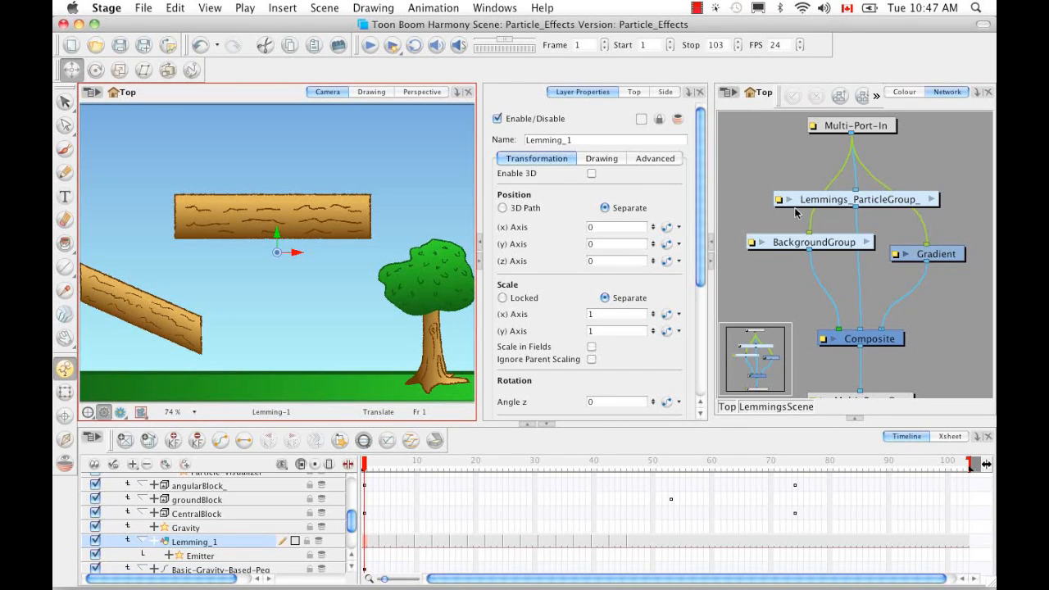
Enter Lemmings_ParticleGroup_ and examine its whole particle network, from the Multi-Port-In to the Particle-Visualizer.
click(932, 201)
key(space)
drag(927, 243, 878, 290)
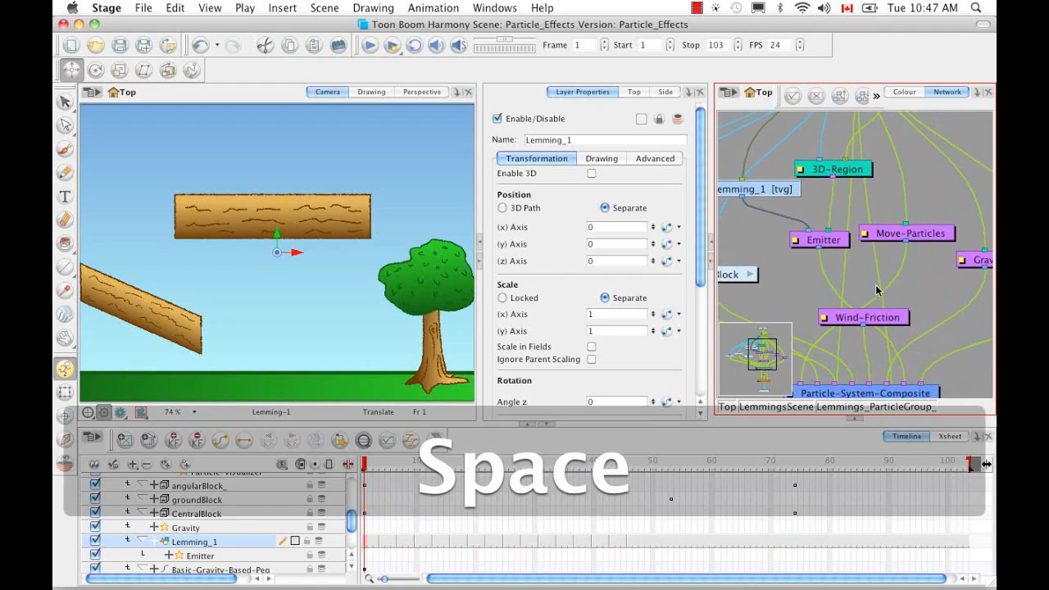
key(1)
key(1)
key(1)
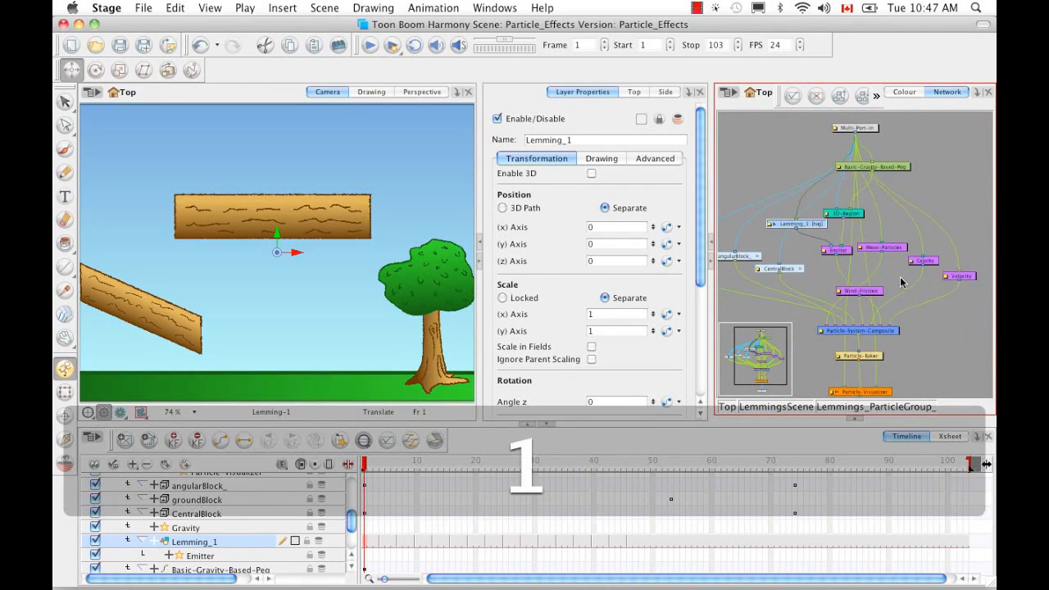
key(1)
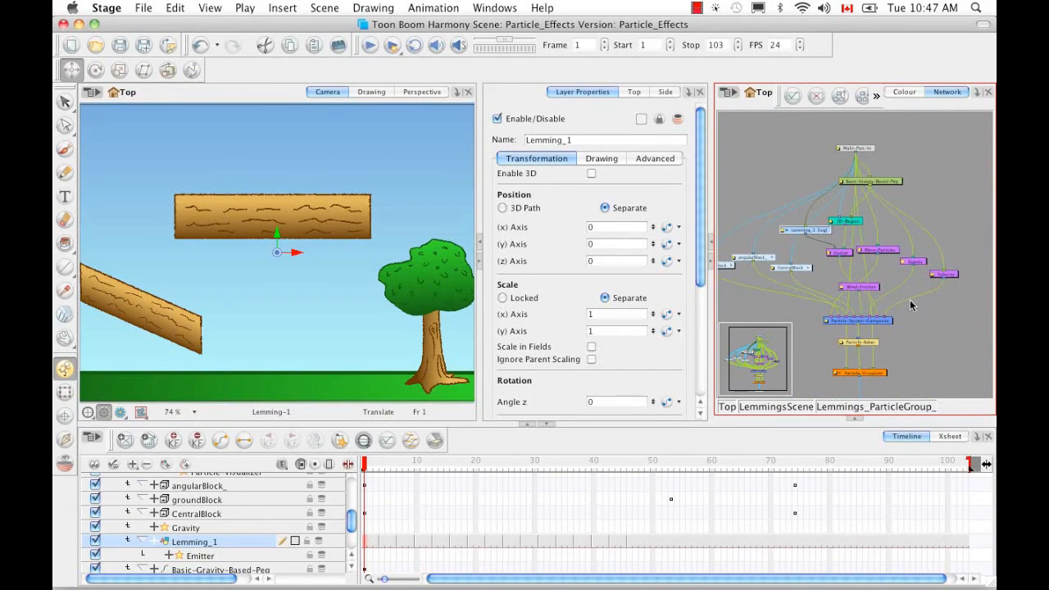
key(space)
drag(910, 305, 931, 284)
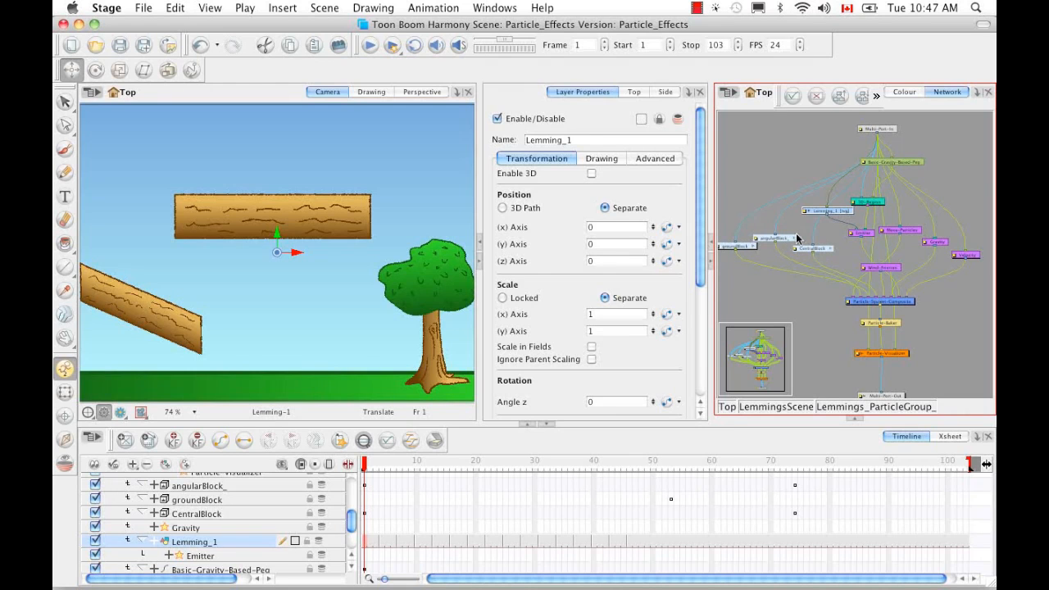
Deselect everything, examine the modules inside the CentralBlock group, and return to Lemmings_ParticleGroup_.
click(802, 302)
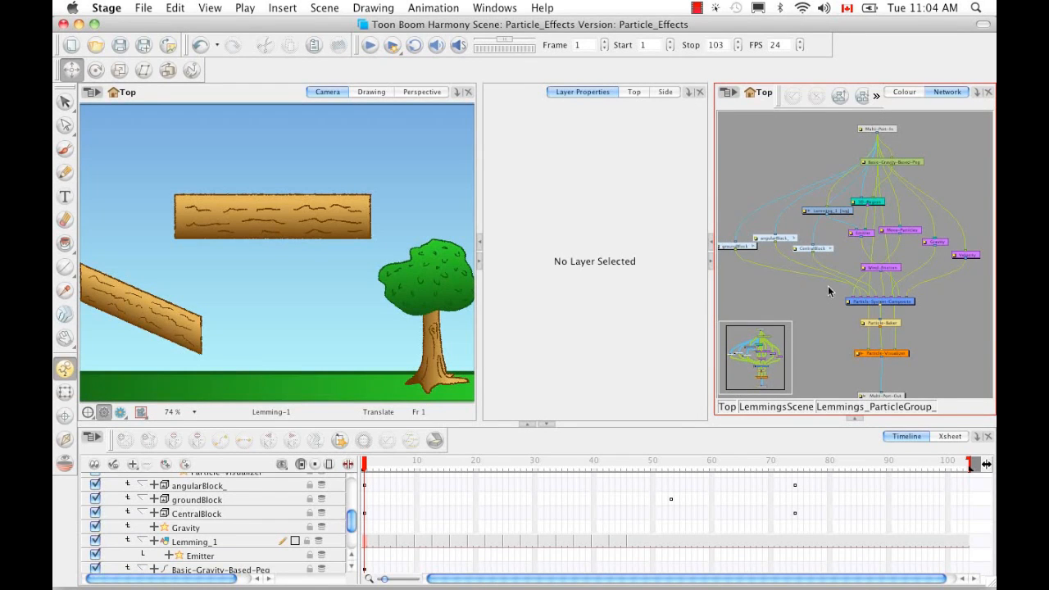
click(830, 251)
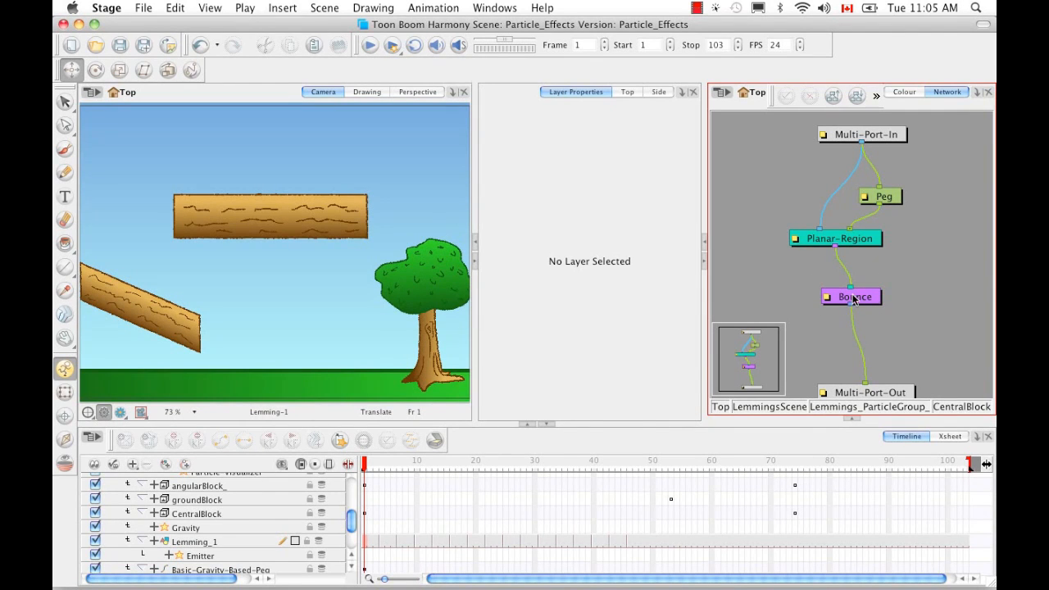
click(905, 410)
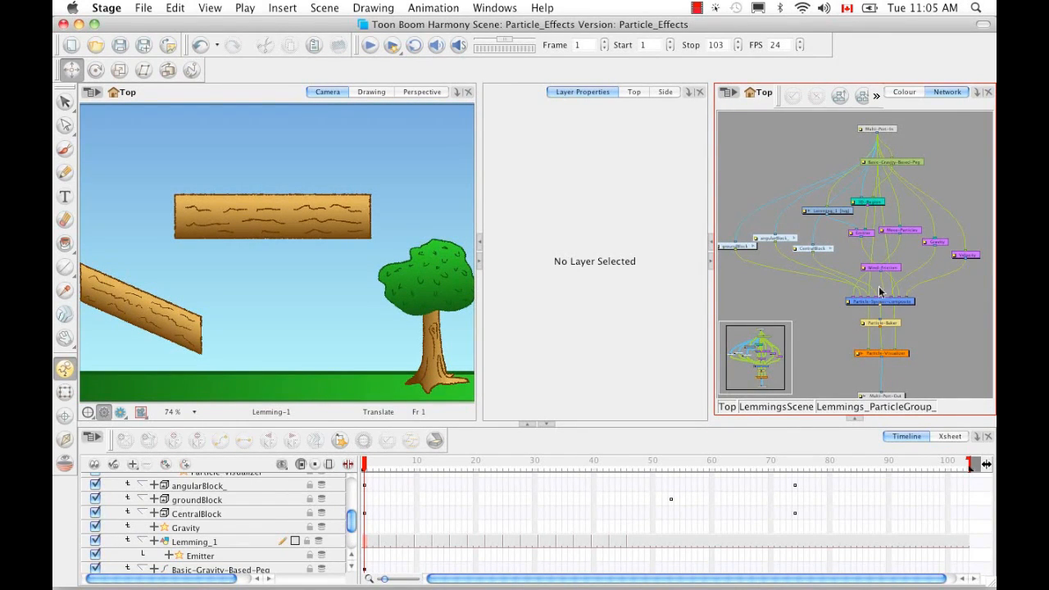
Show the control of the Planar-Region inside CentralBlock in the Camera view, and return to Lemmings_ParticleGroup_.
click(830, 248)
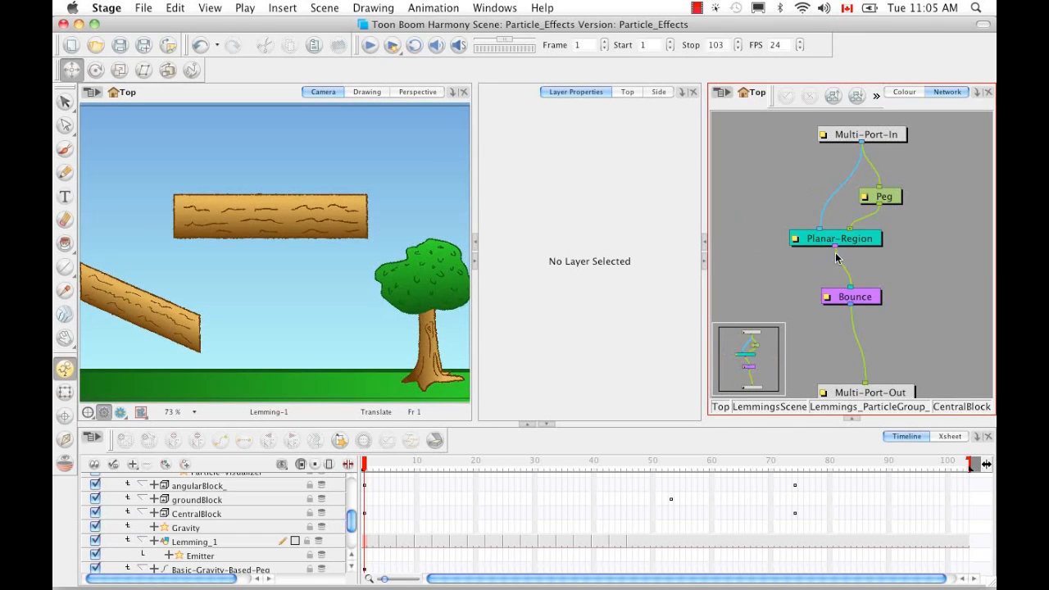
click(864, 240)
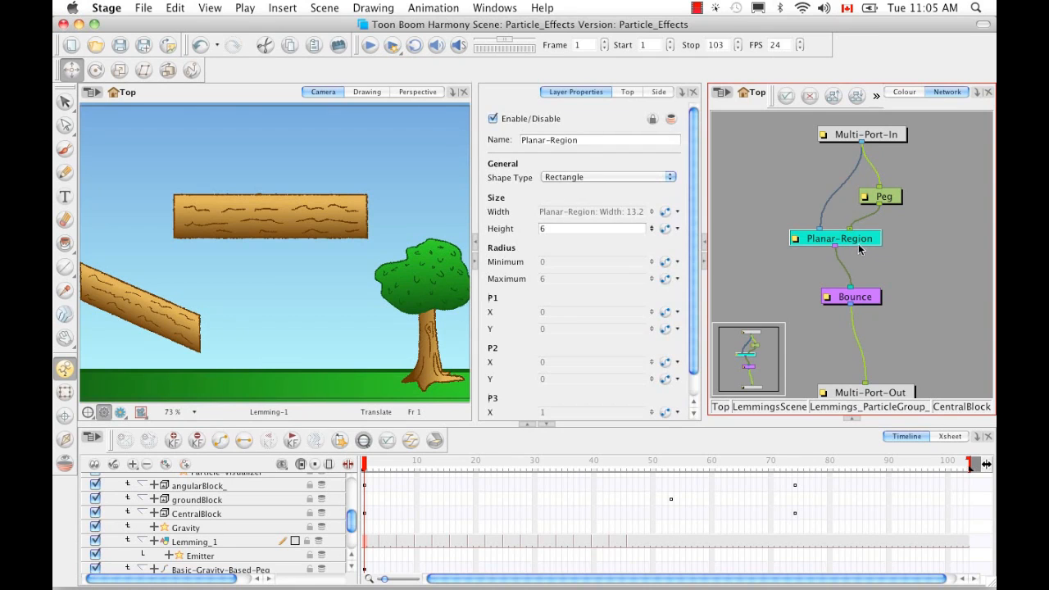
click(210, 8)
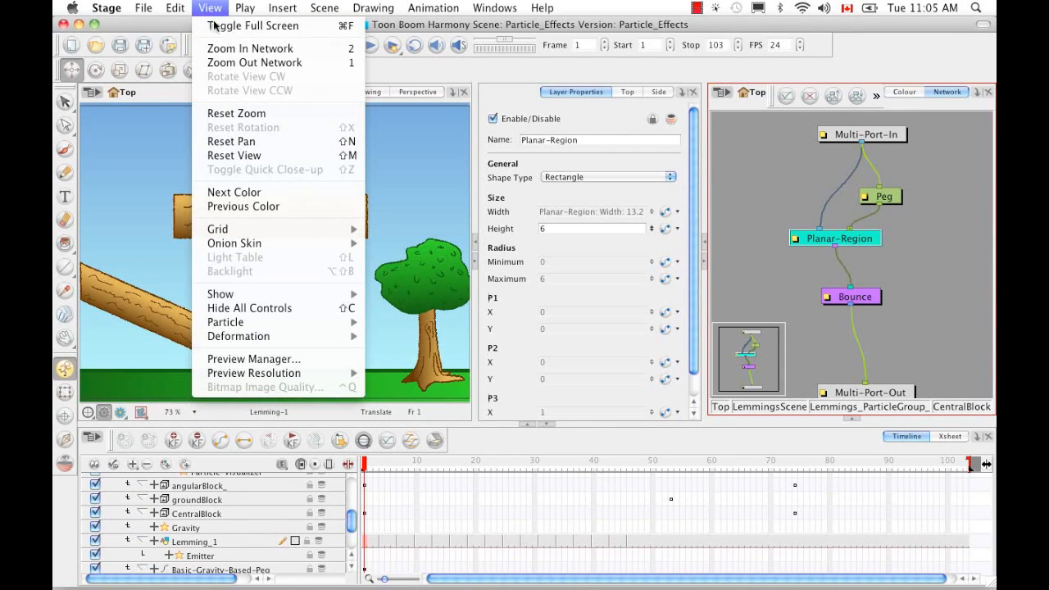
mouse_move(281, 300)
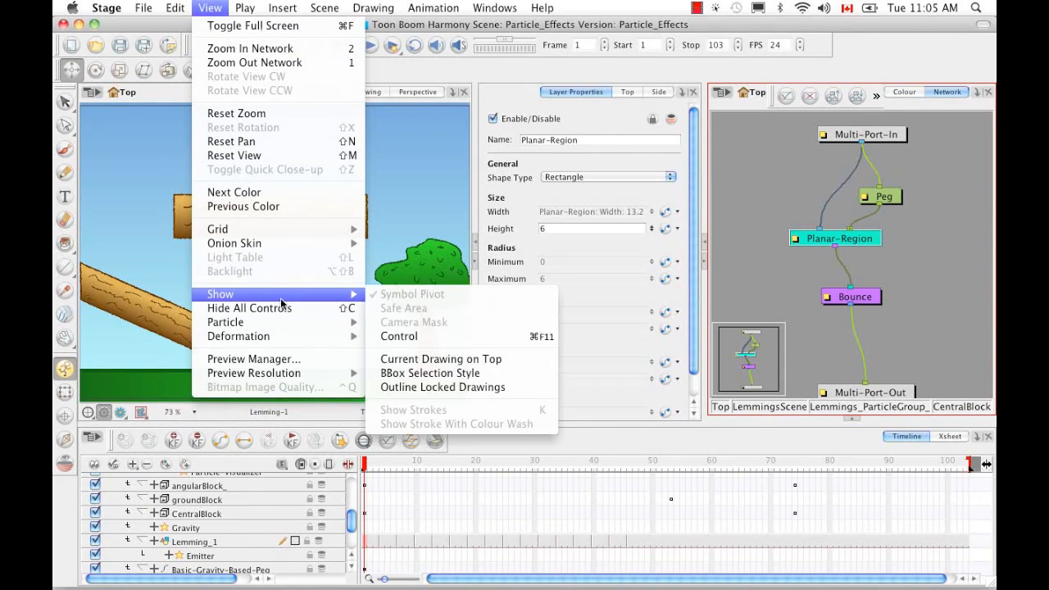
click(477, 337)
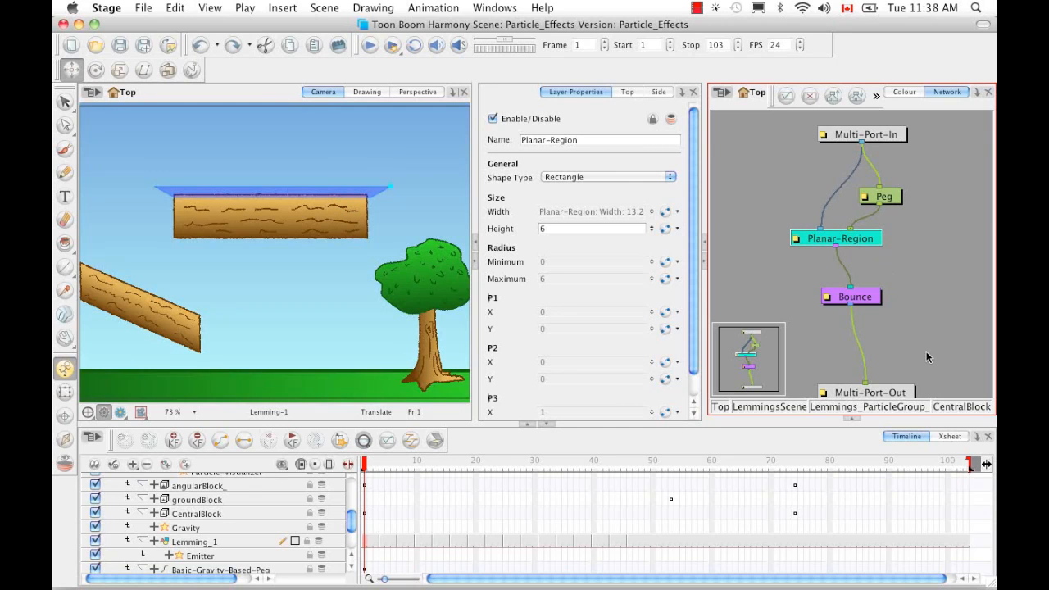
click(886, 408)
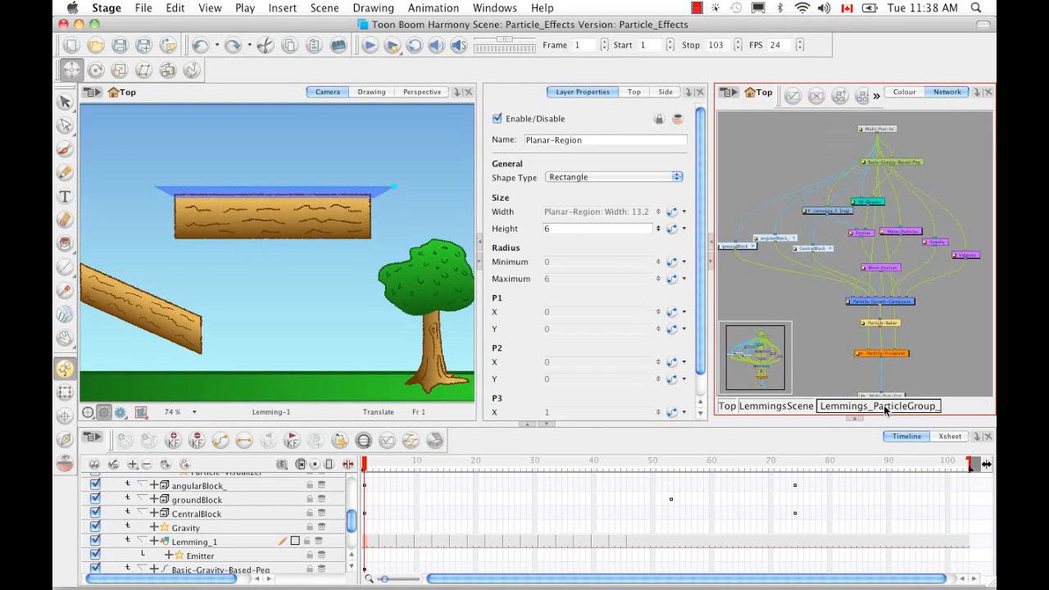
Examine the Rendering properties of the Emitter in Lemmings_ParticleGroup_, and close its Layer Properties.
click(860, 235)
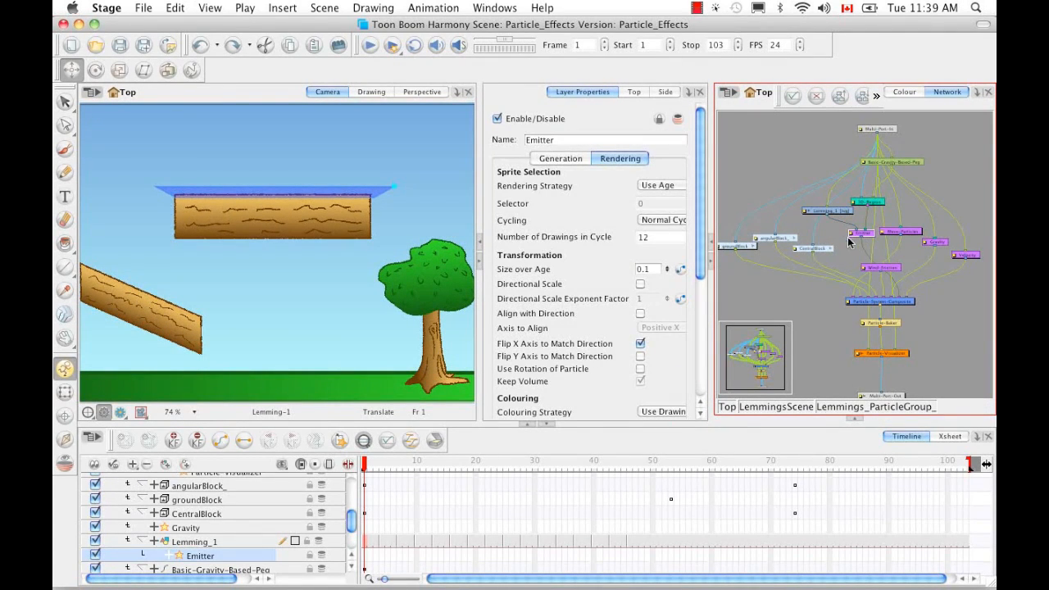
double_click(846, 242)
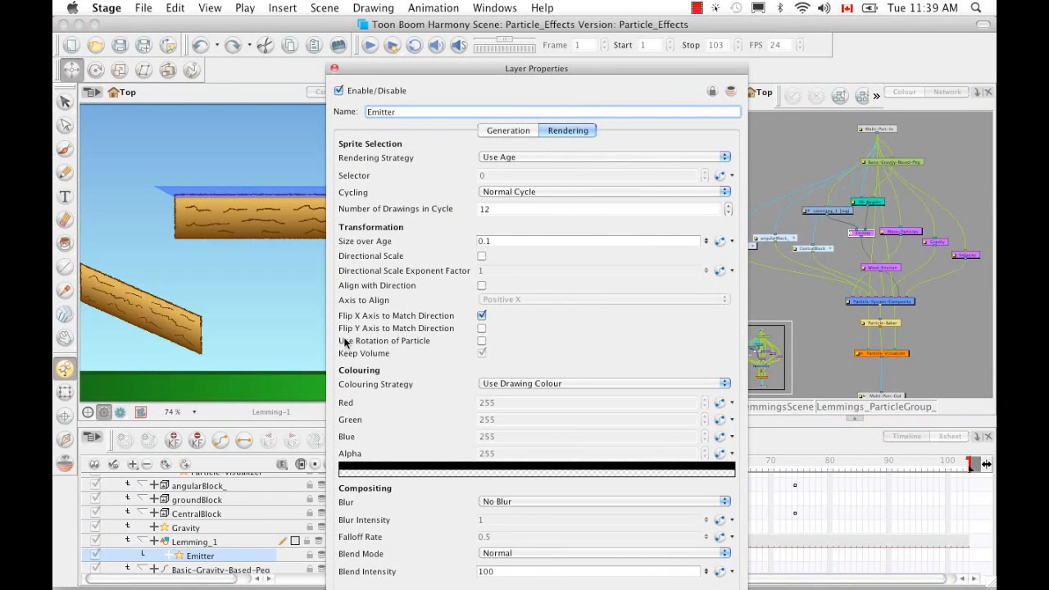
click(335, 69)
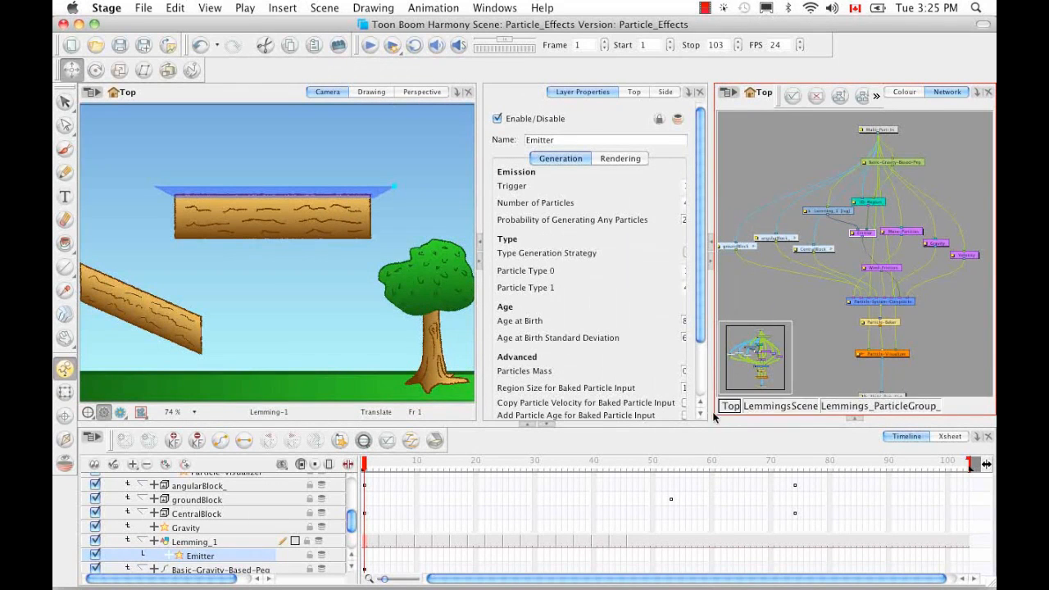
Return to the top level of the network and delete the LemmingsScene group together with its drawing files and element folders.
click(728, 407)
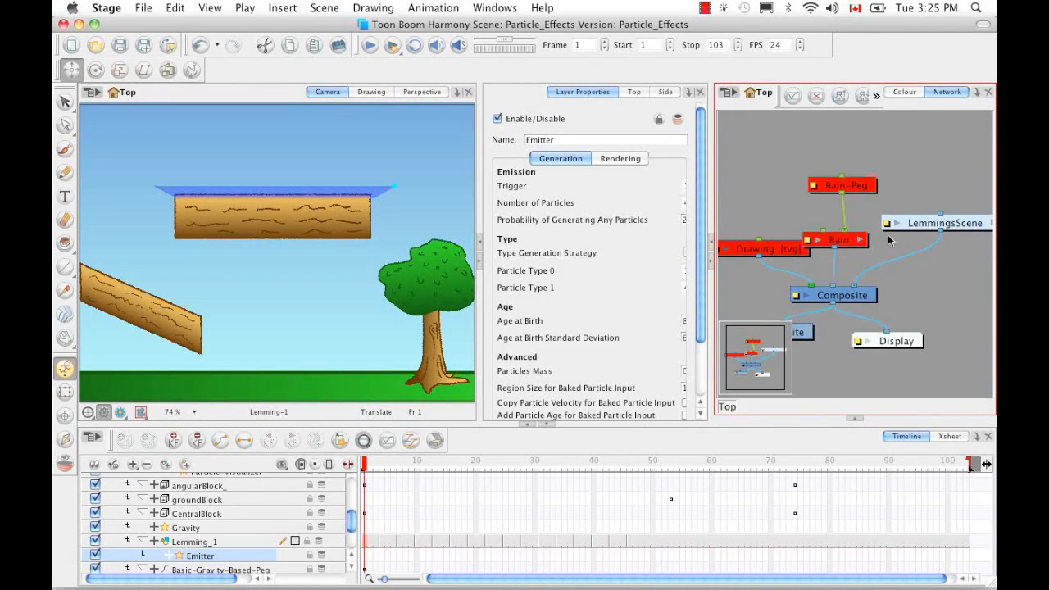
click(928, 225)
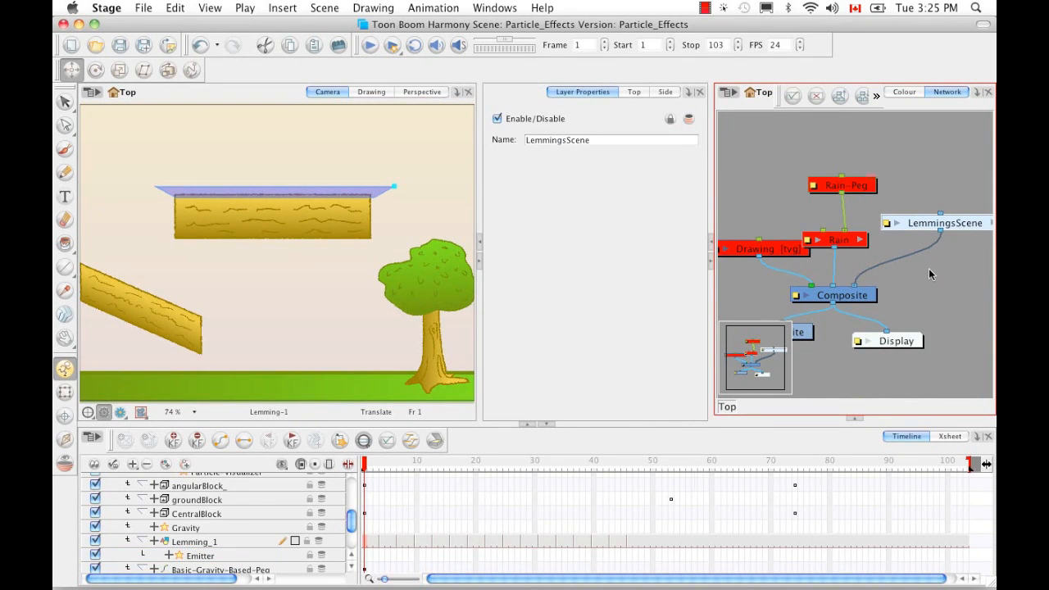
key(BackSpace)
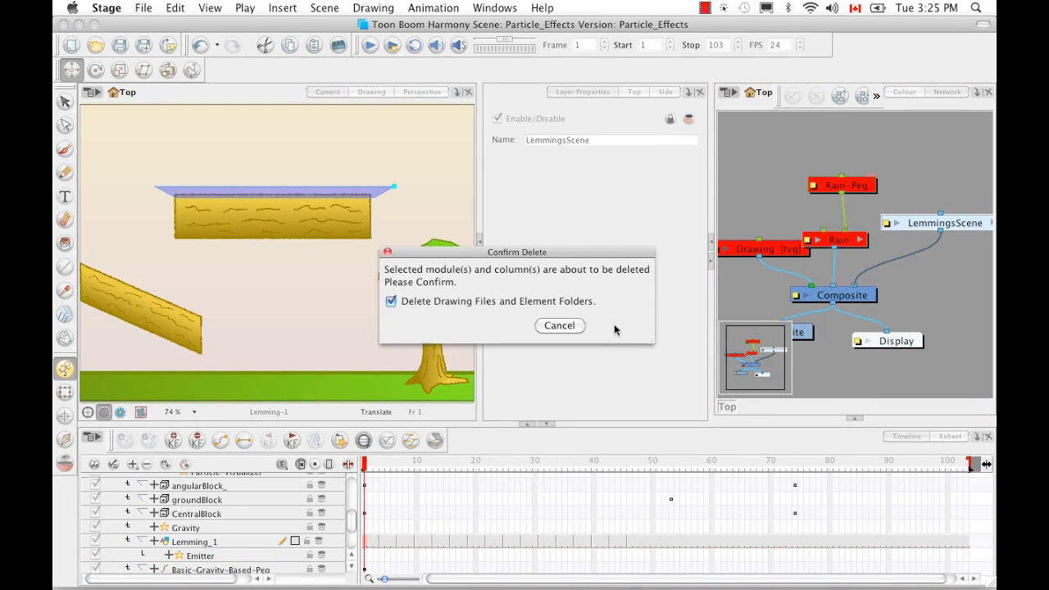
click(617, 325)
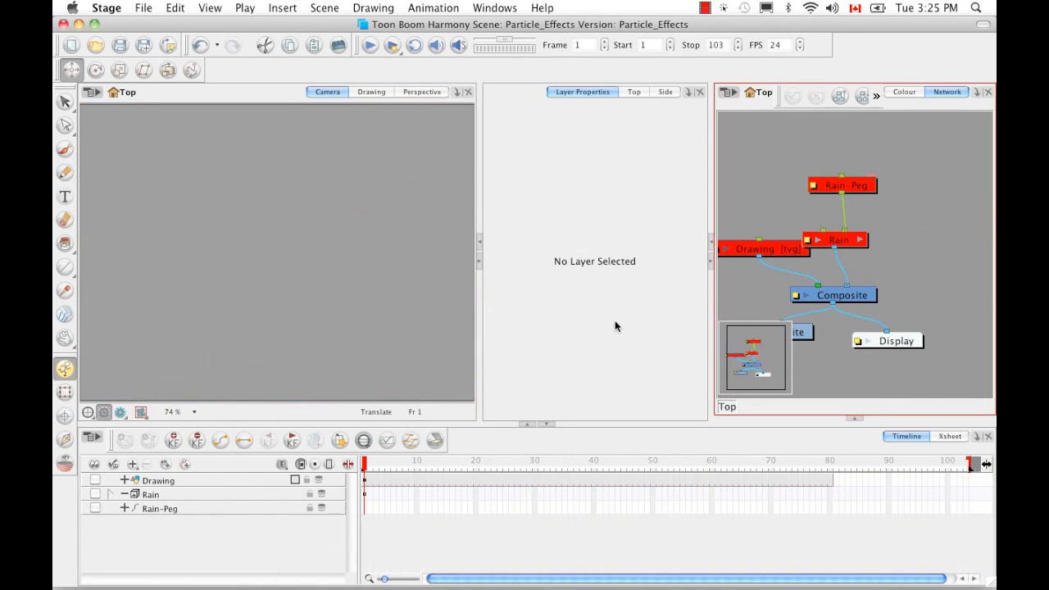
Insert the Fairies particle preset from the Fx effects into the scene.
click(287, 8)
mouse_move(324, 128)
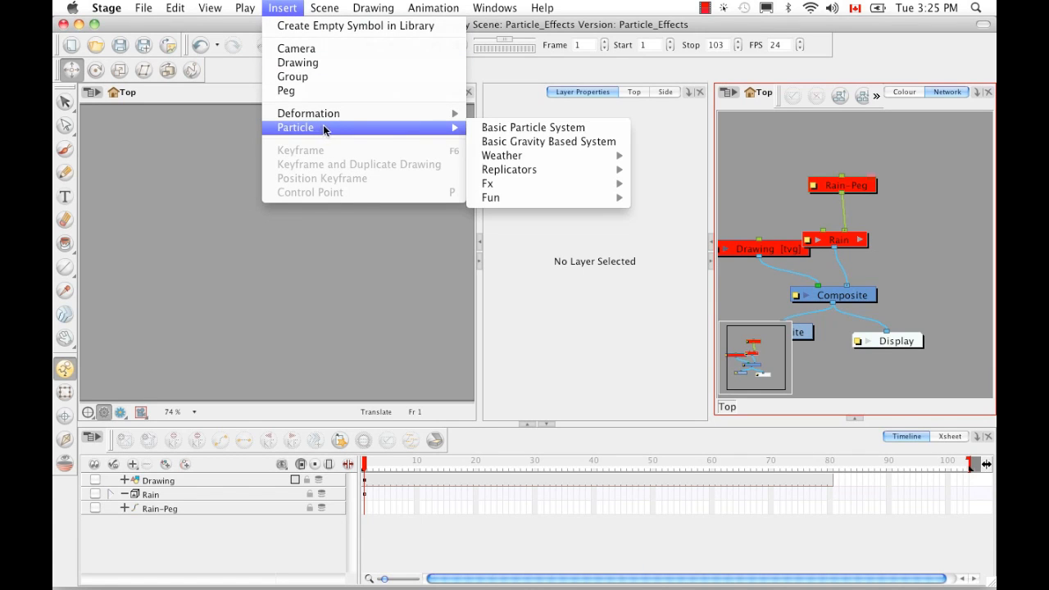
mouse_move(574, 192)
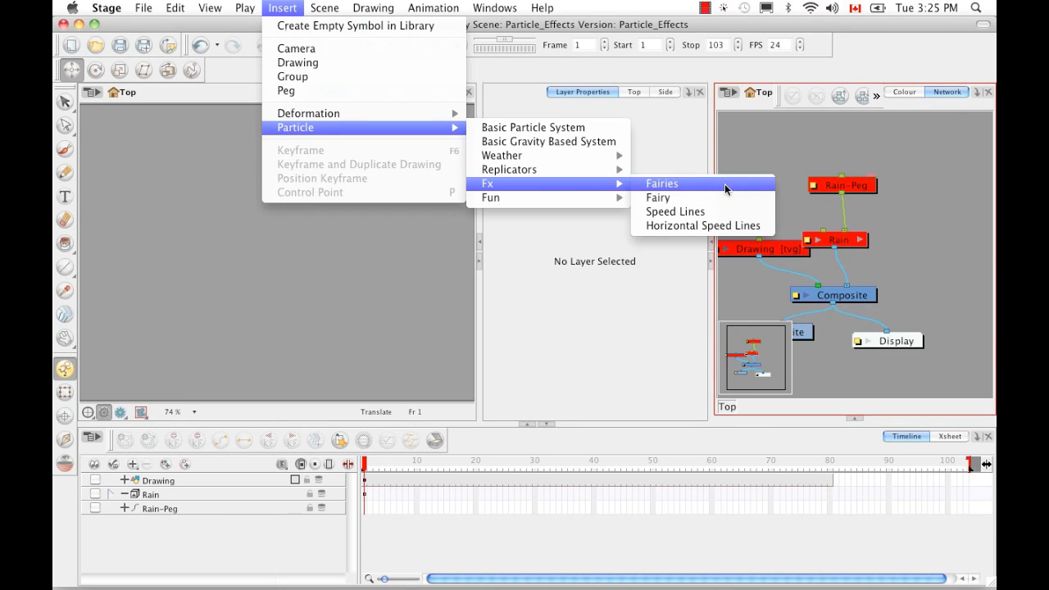
click(662, 184)
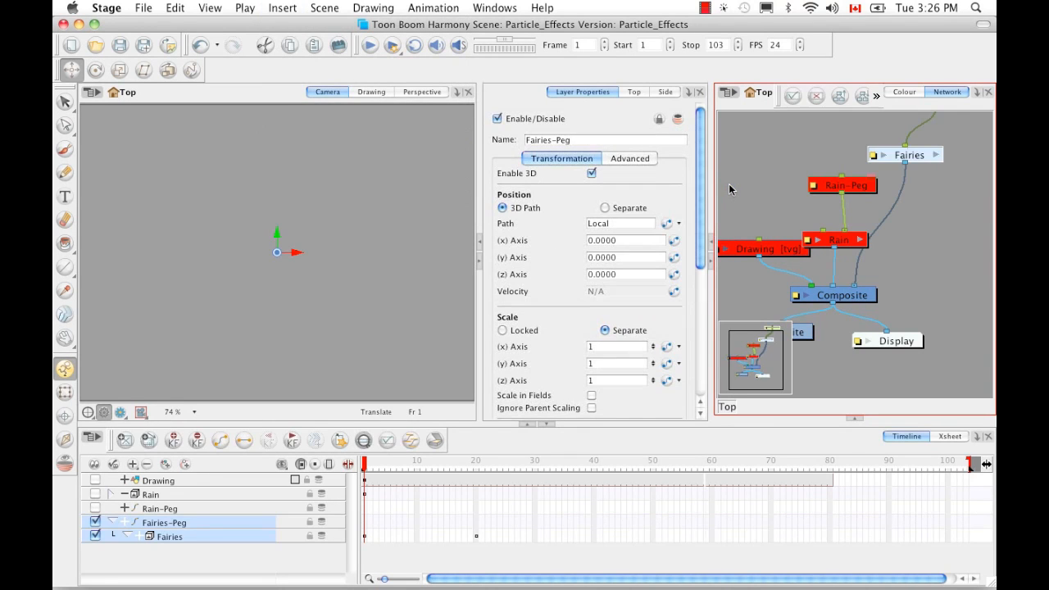
Enter the Fairies group in the network and preview the effect at frame 33 in the Camera view.
key(space)
drag(927, 198, 895, 251)
click(903, 212)
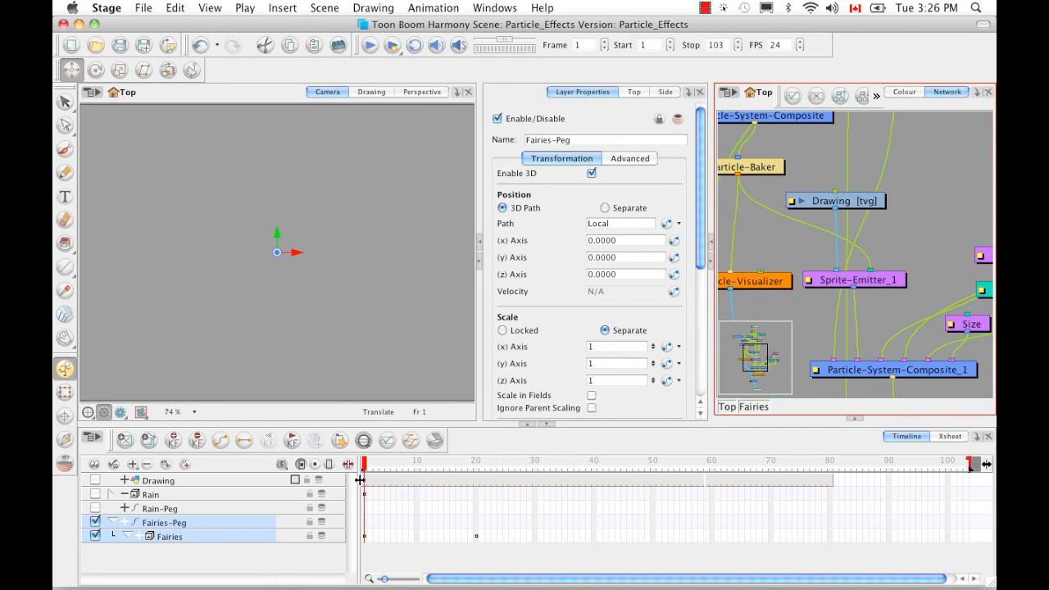
drag(367, 468, 553, 444)
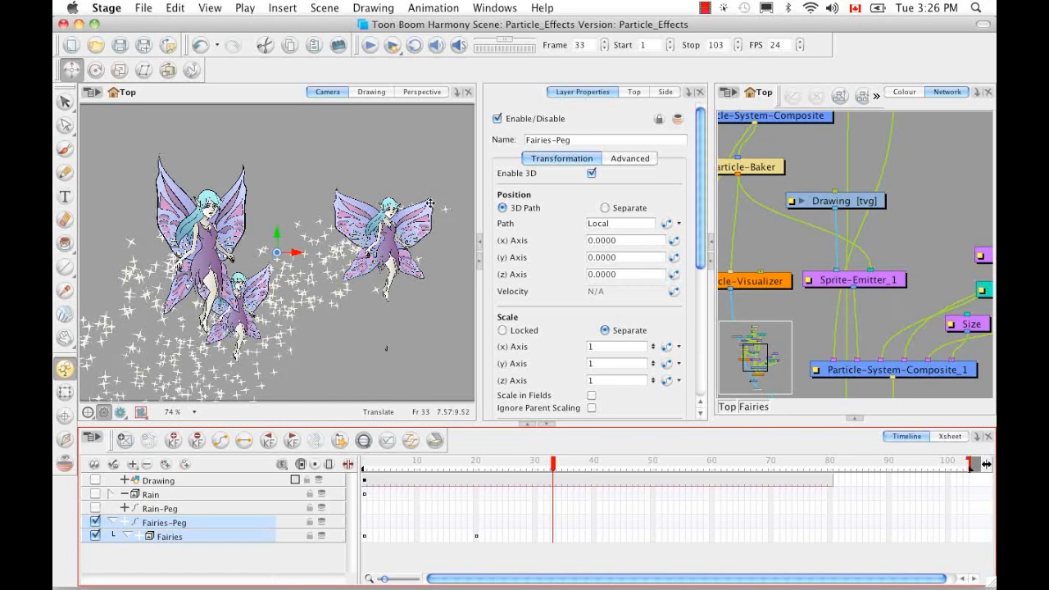
Examine the whole Fairies particle network, from the Peg down to Particle-Visualizer_1.
key(space)
drag(942, 266, 907, 287)
key(1)
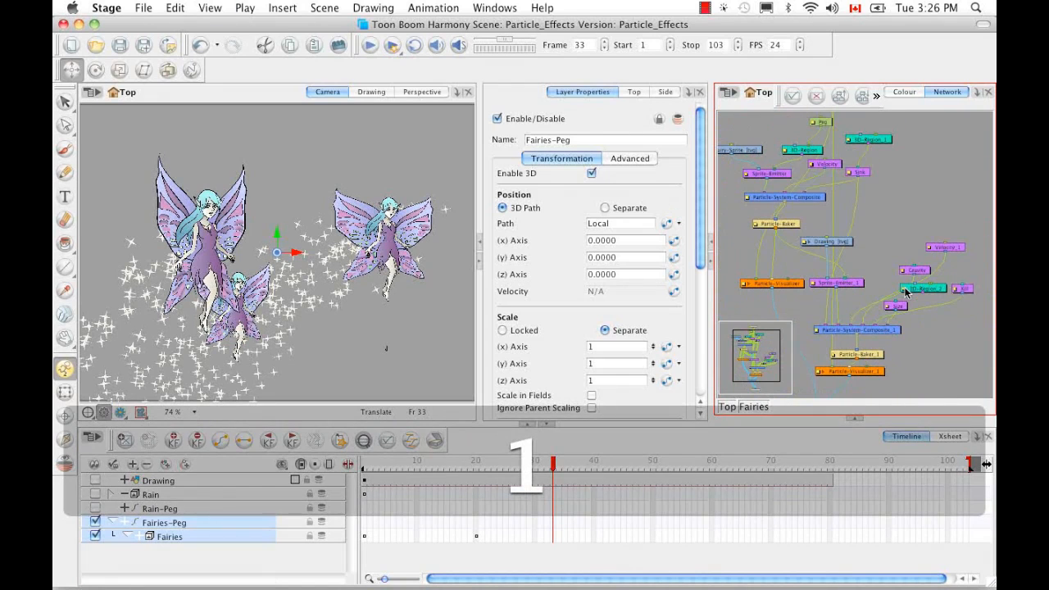
key(space)
mouse_move(900, 297)
mouse_down()
mouse_move(925, 285)
mouse_move(914, 294)
mouse_up()
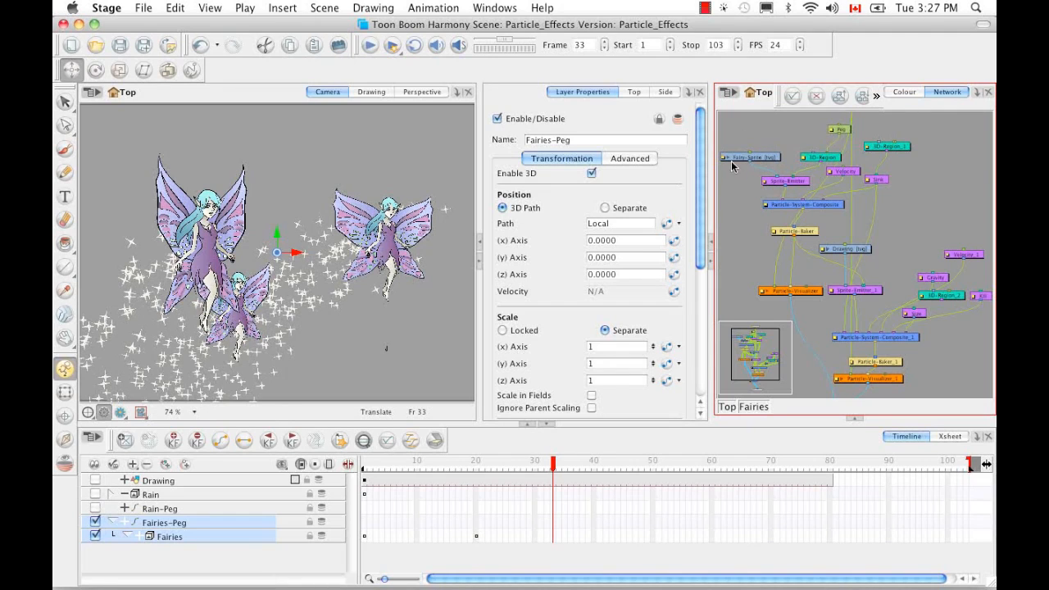
Examine the Fairy-Sprite drawings in the Drawing view, scrubbing back to frame 6.
click(758, 161)
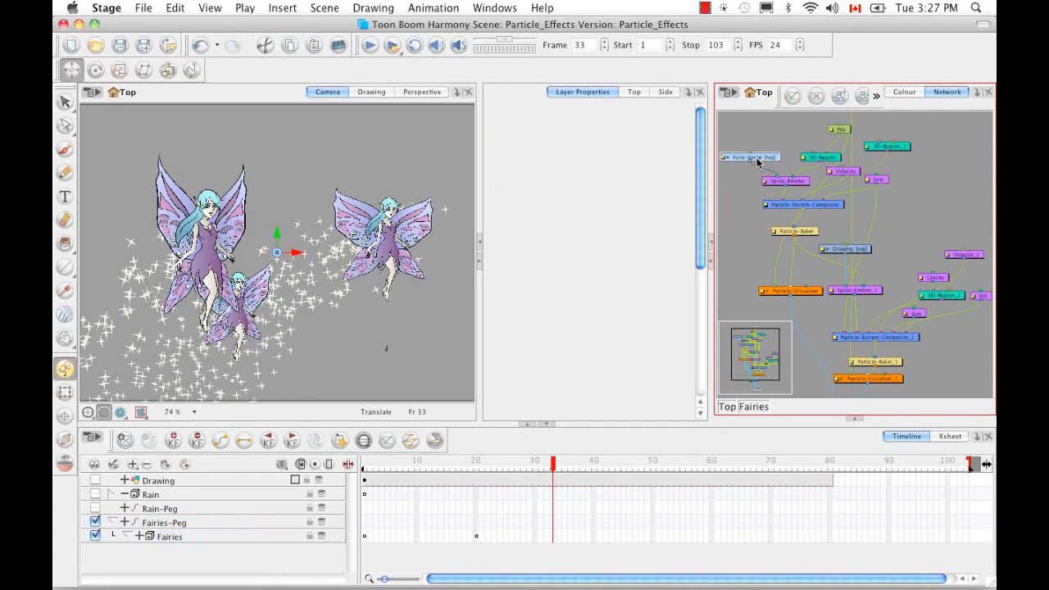
click(383, 91)
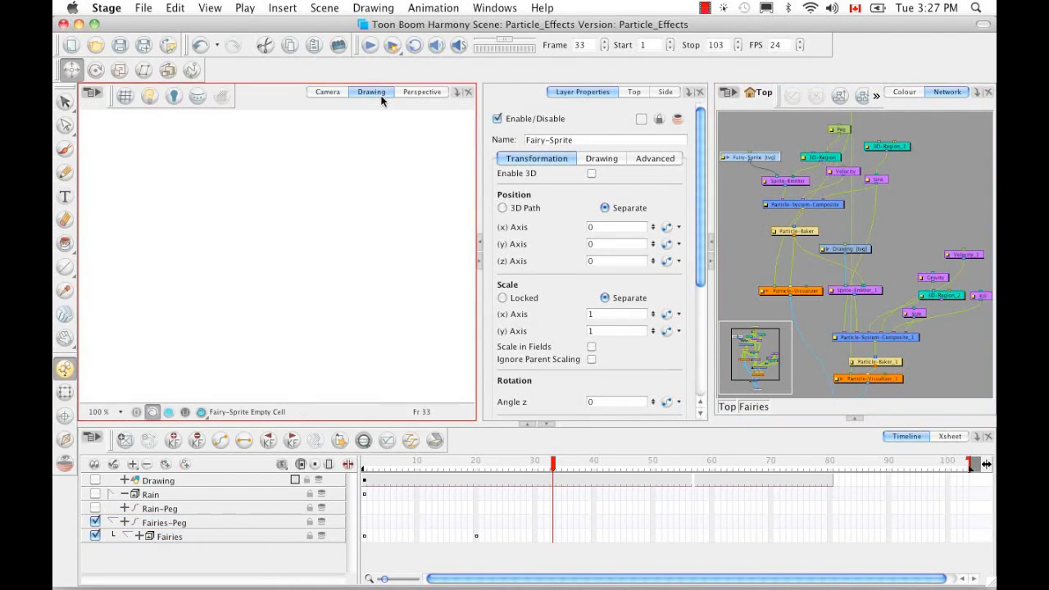
mouse_move(562, 476)
mouse_down()
mouse_move(360, 464)
mouse_move(394, 464)
mouse_up()
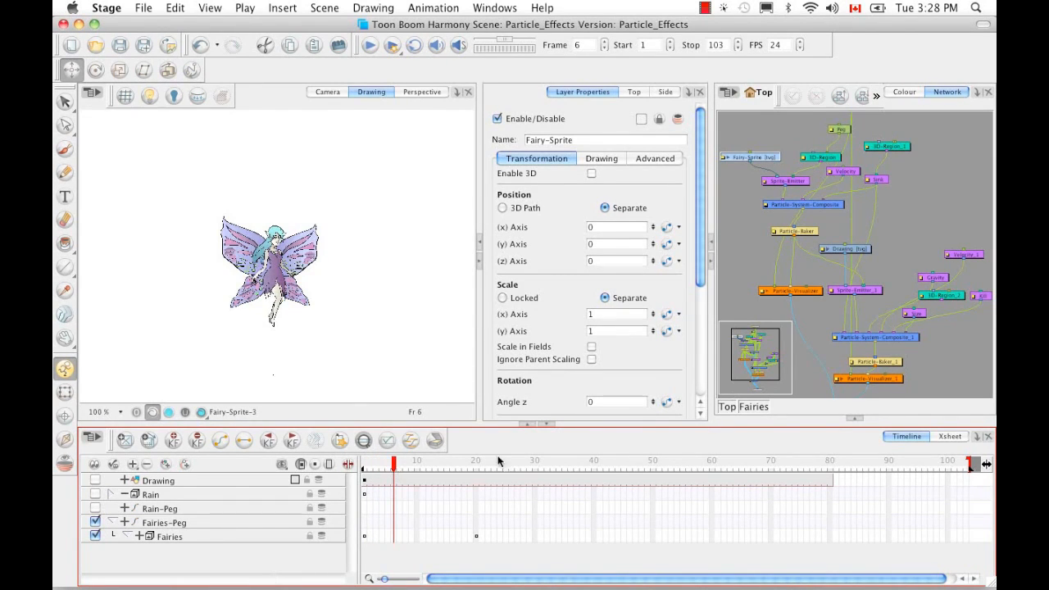
Check the properties of the Fairies group's 3D-Region, and preview the effect at frame 36 in the Camera view.
click(824, 164)
click(825, 163)
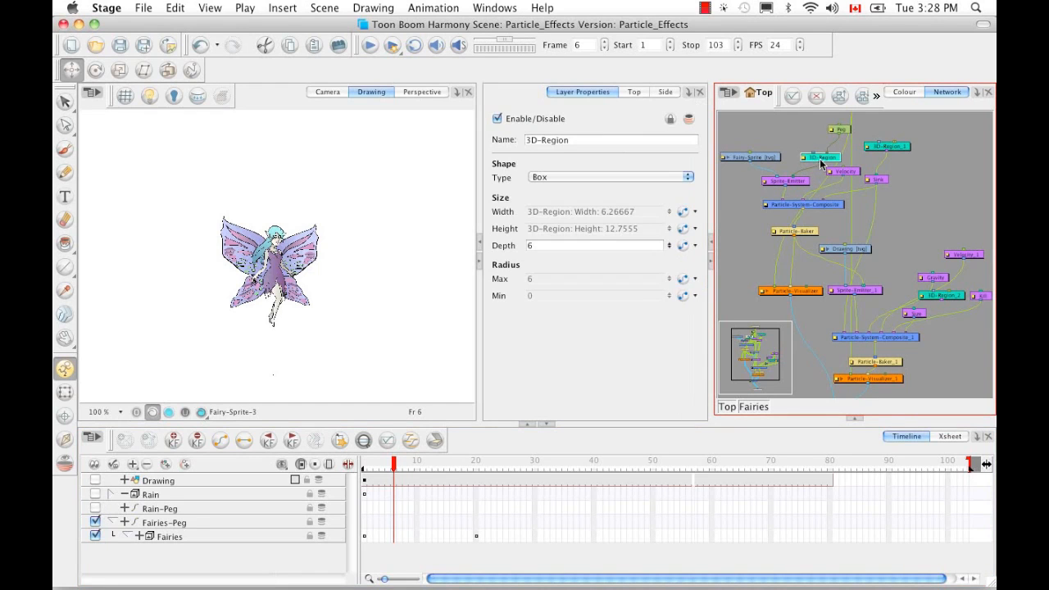
click(333, 93)
click(332, 92)
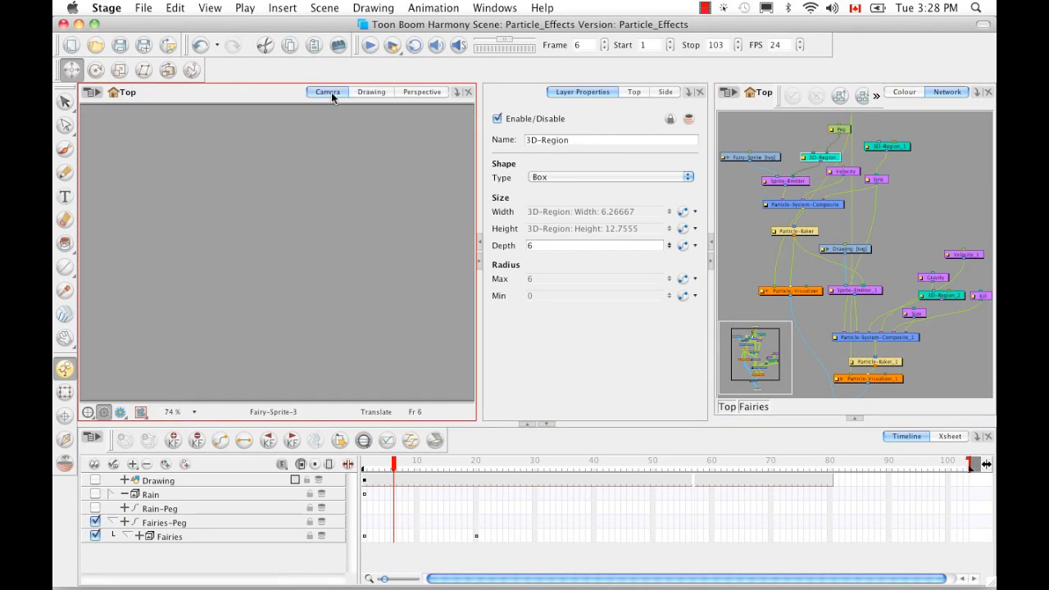
drag(398, 465, 541, 462)
click(327, 353)
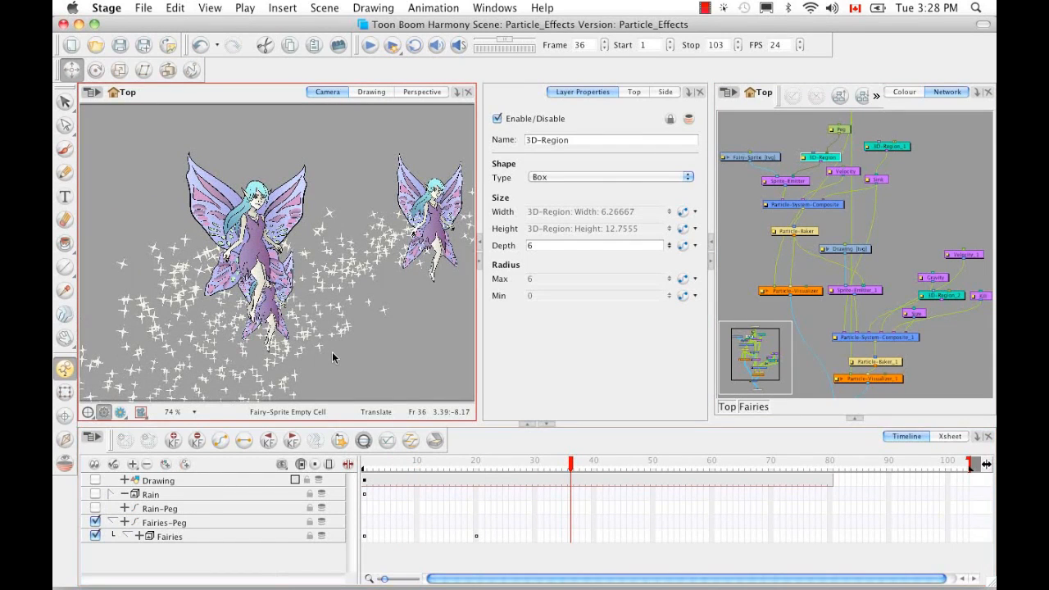
Examine the fairies and their sparkle trails beyond the camera frame at frames 13 and 18.
key(1)
key(1)
key(1)
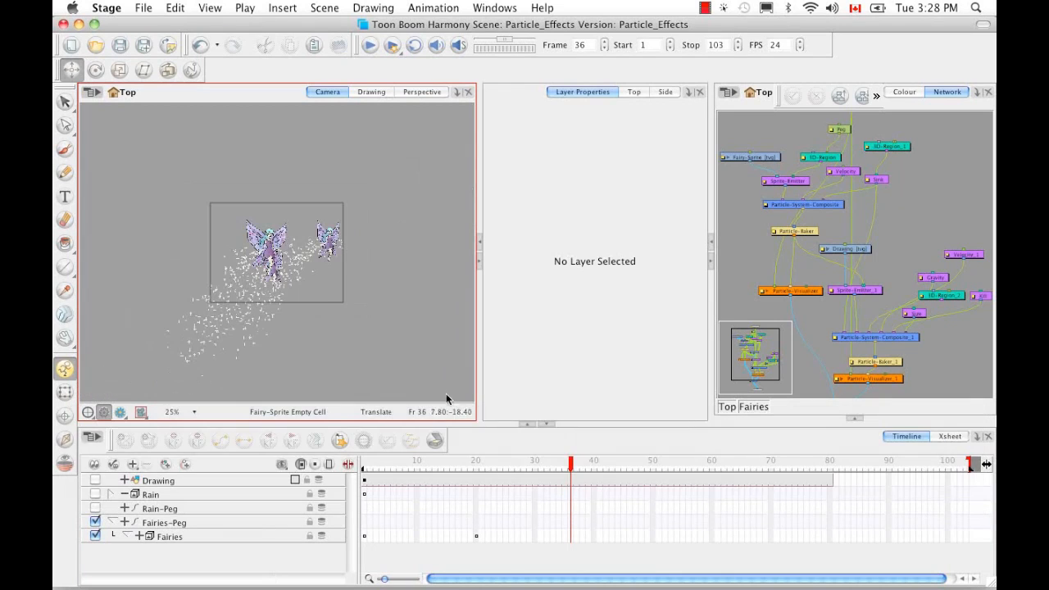
drag(571, 464, 436, 468)
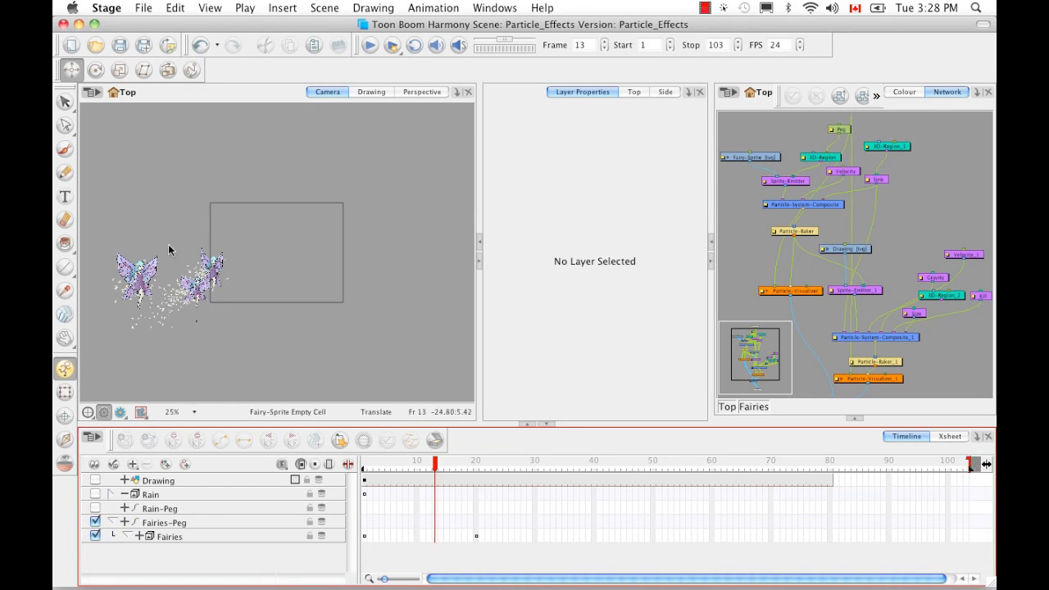
drag(436, 464, 464, 465)
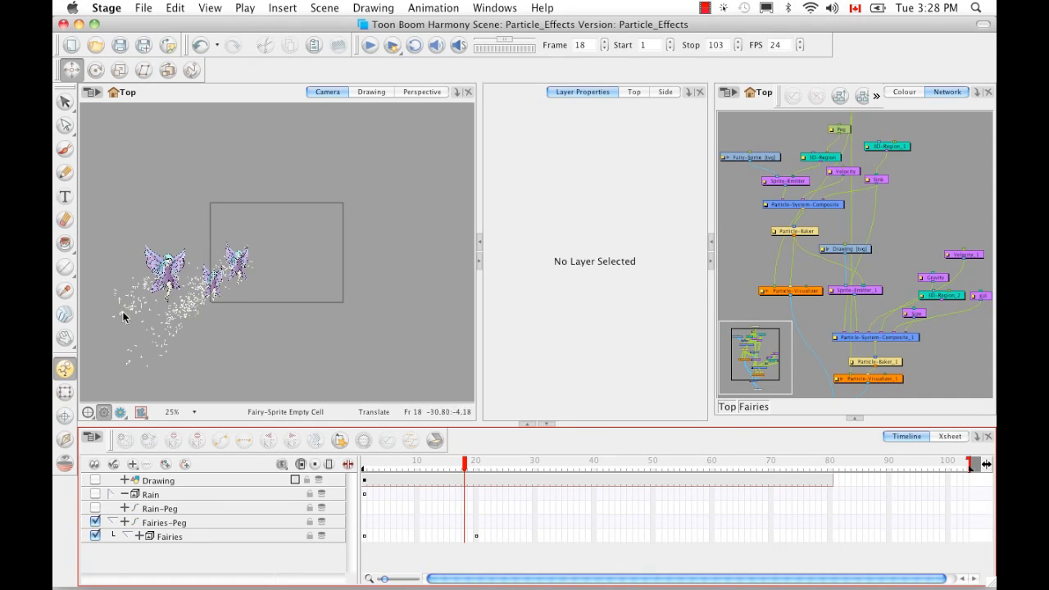
Show the control of the 3D-Region that feeds the Sprite-Emitter in the Camera view.
click(211, 8)
mouse_move(299, 296)
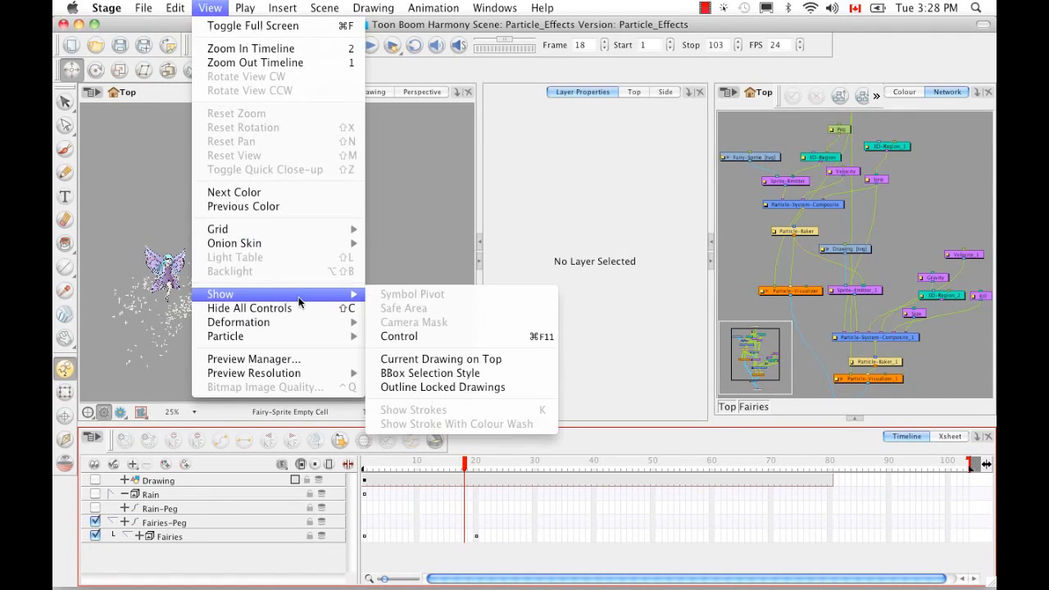
click(422, 336)
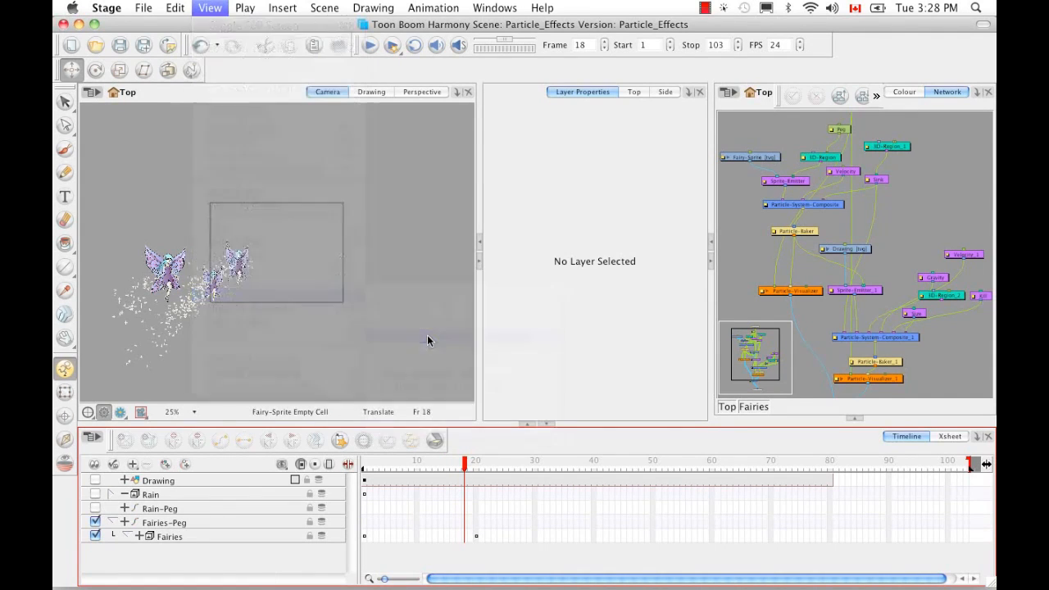
click(818, 158)
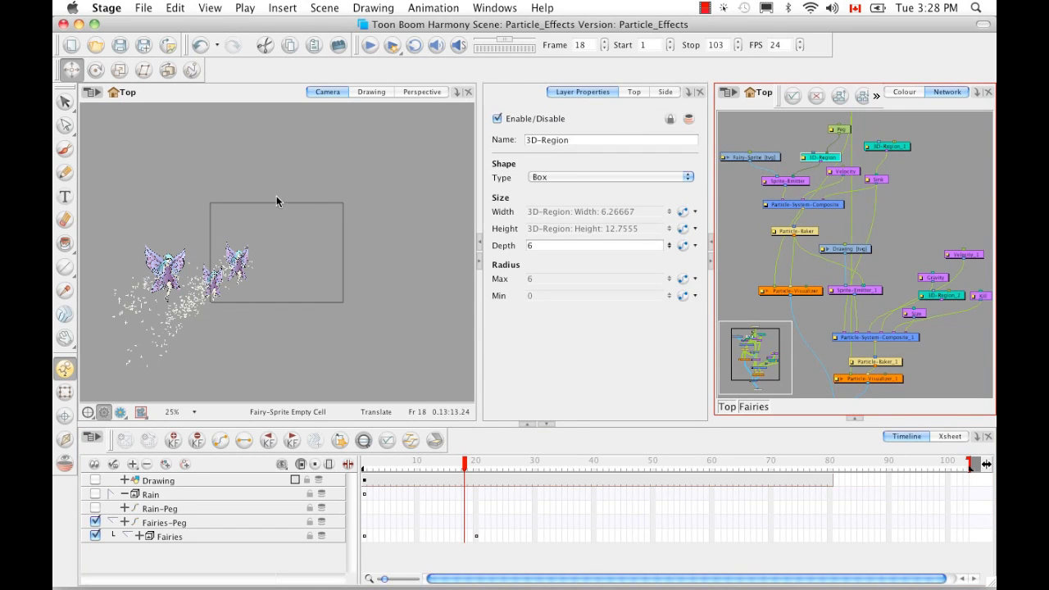
key(super)
key(super+F11)
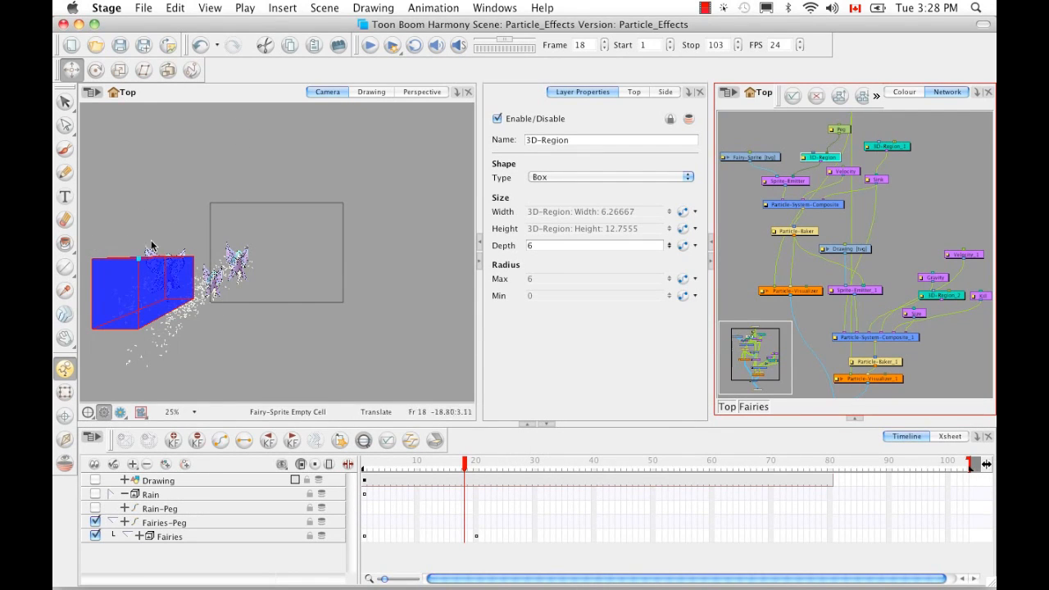
Examine the Generation and Rendering properties of the Sprite-Emitter, and close its Layer Properties.
click(793, 183)
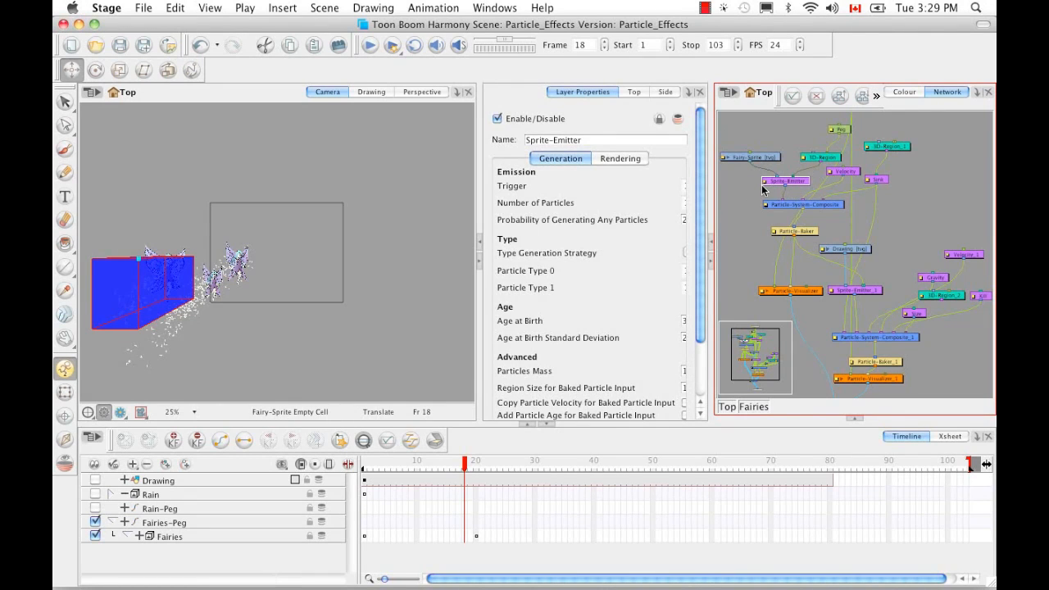
double_click(762, 188)
drag(569, 171, 582, 85)
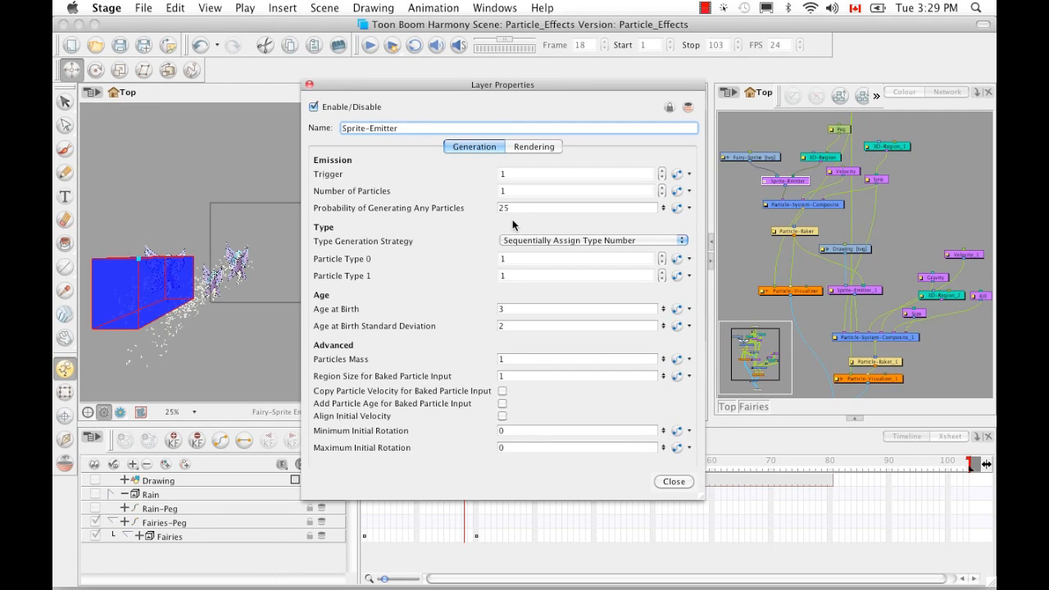
click(529, 146)
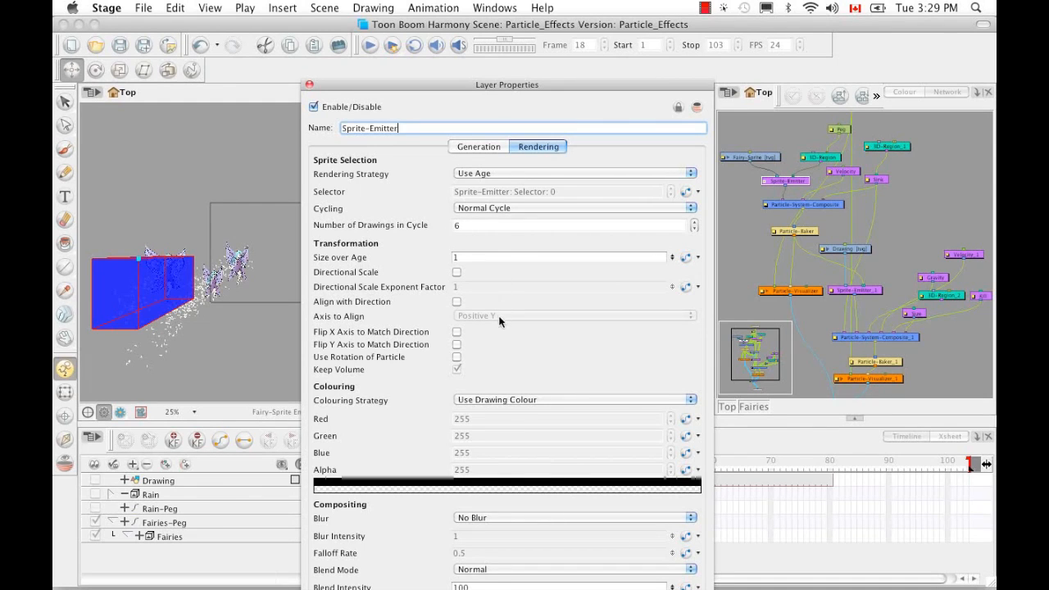
click(309, 84)
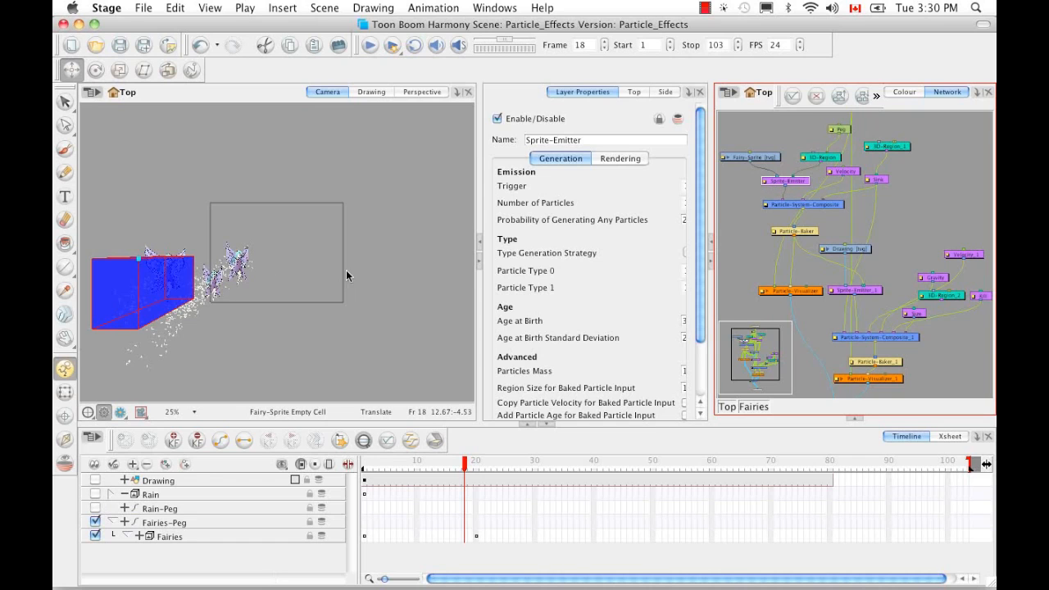
Check the Sink's properties, and show the control of its connected 3D-Region_1 in the Camera view.
click(879, 180)
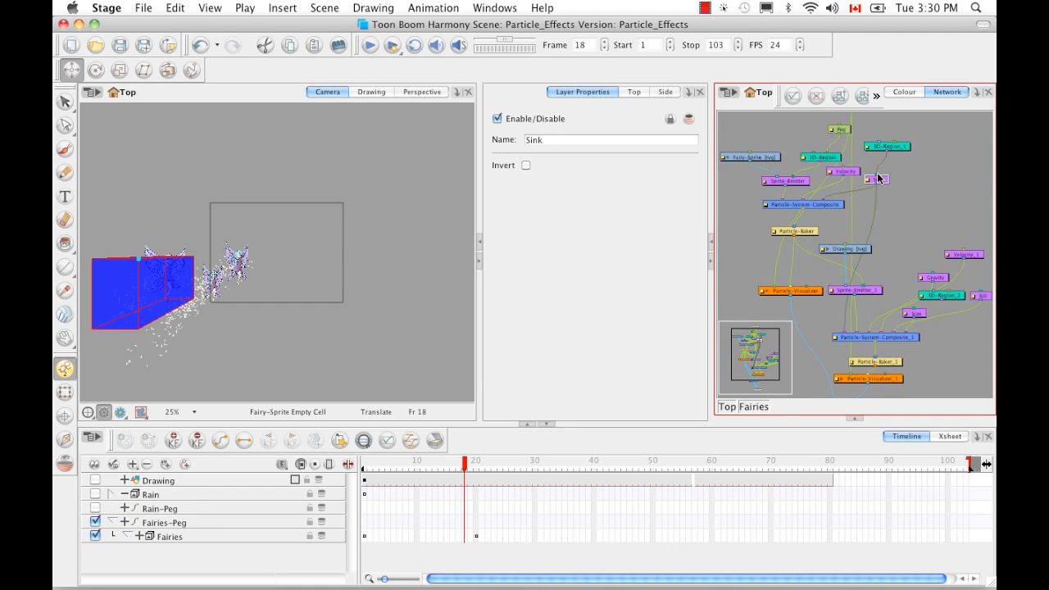
click(211, 8)
mouse_move(287, 292)
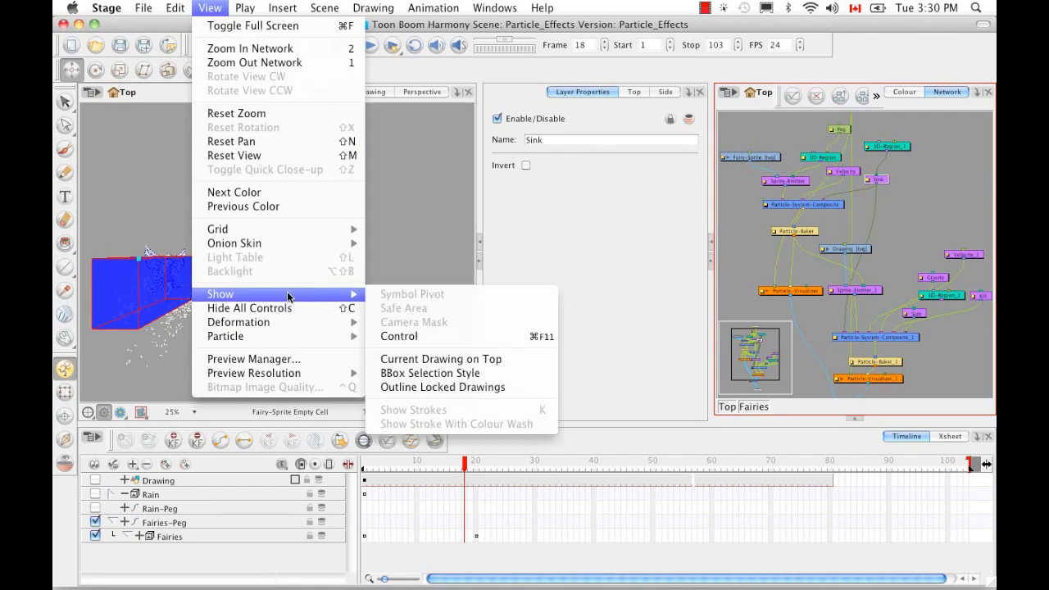
click(425, 335)
click(903, 150)
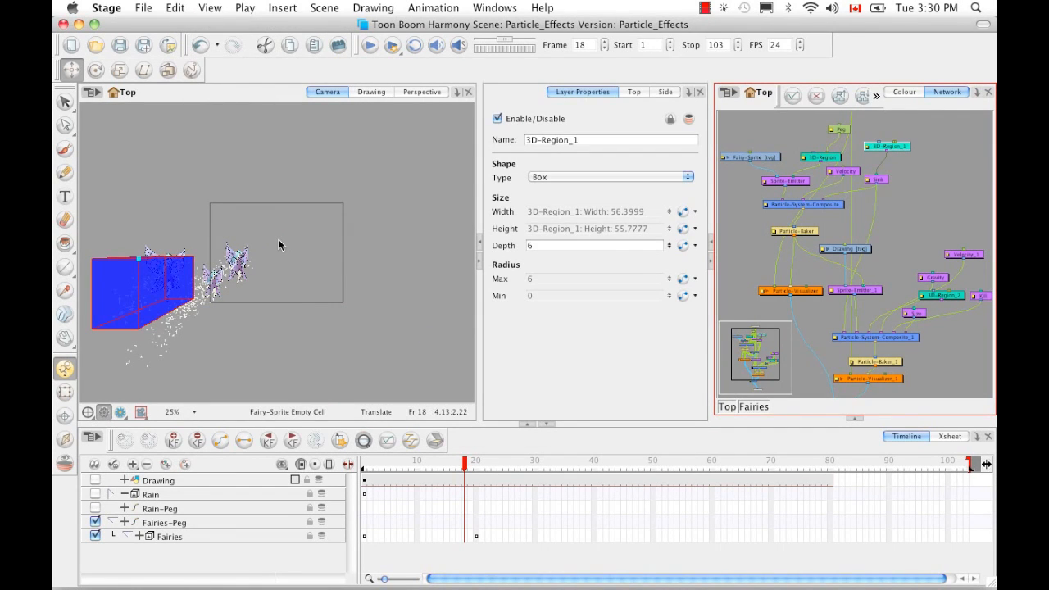
key(super+F11)
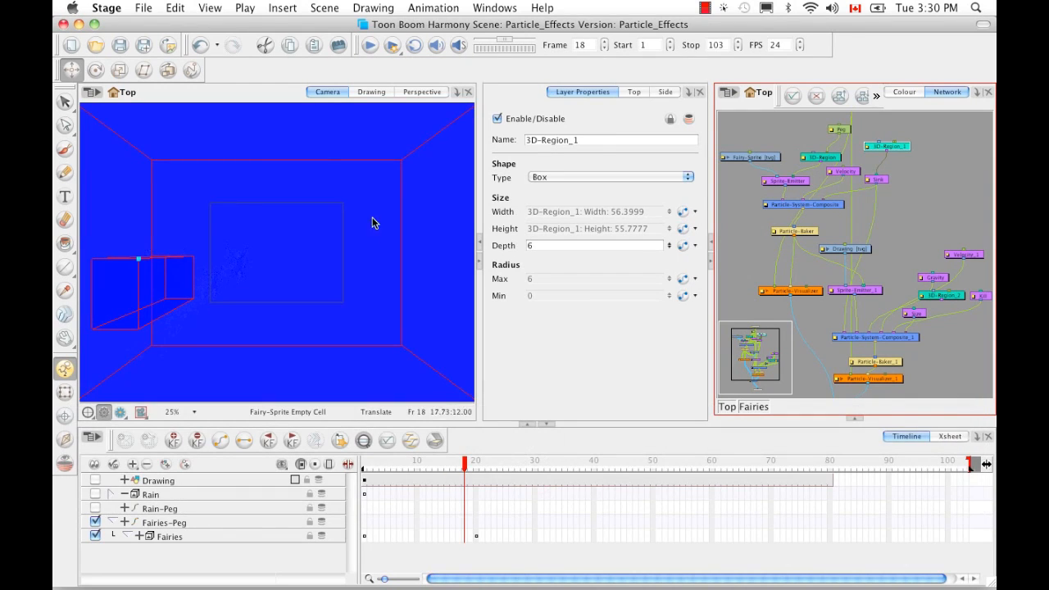
Examine both 3D-Region boxes around the fairies from a rotated angle in the Perspective view.
click(344, 373)
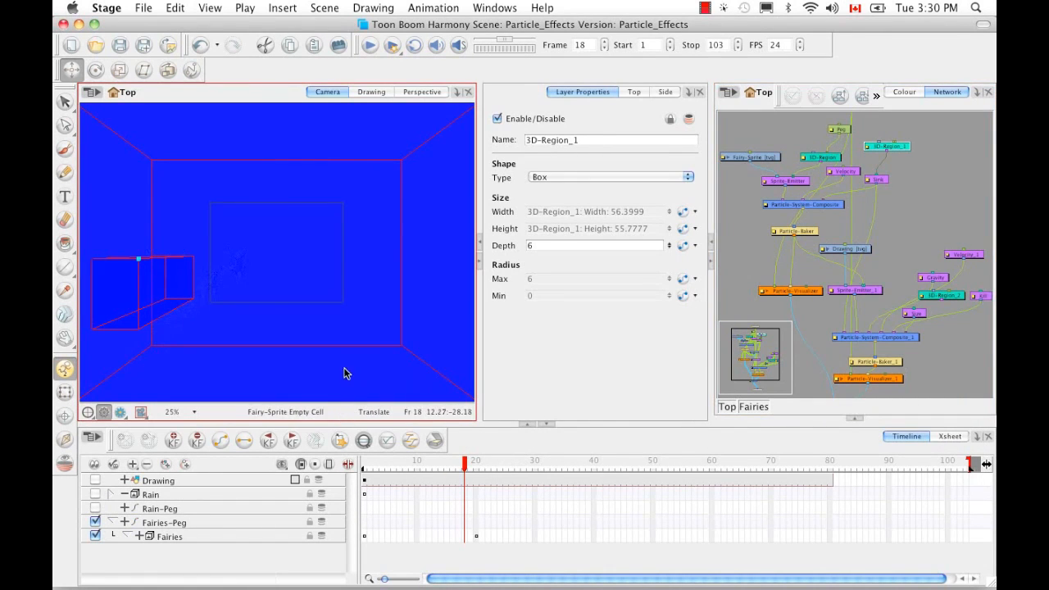
click(414, 91)
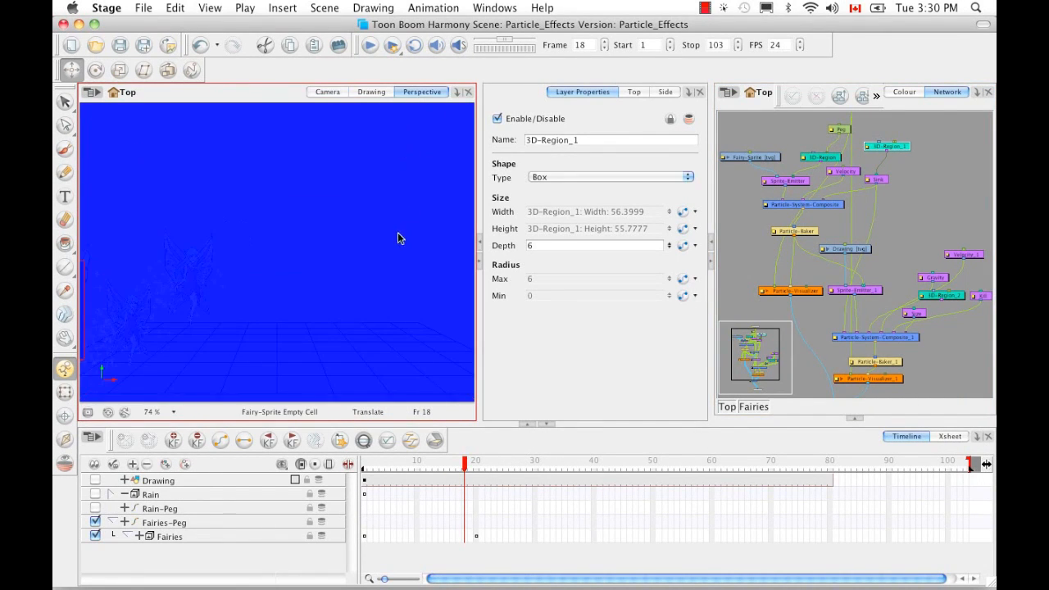
click(367, 260)
key(1)
key(1)
key(1)
key(1)
key(alt+super)
drag(297, 246, 361, 233)
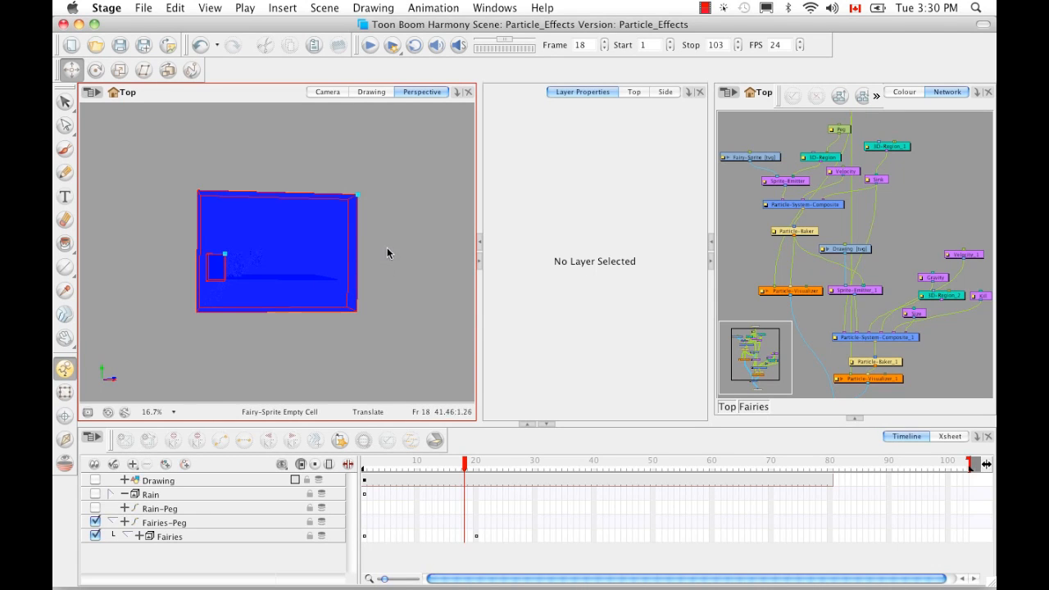
Hide all controls so the region boxes no longer cover the fairies.
click(210, 8)
mouse_move(270, 302)
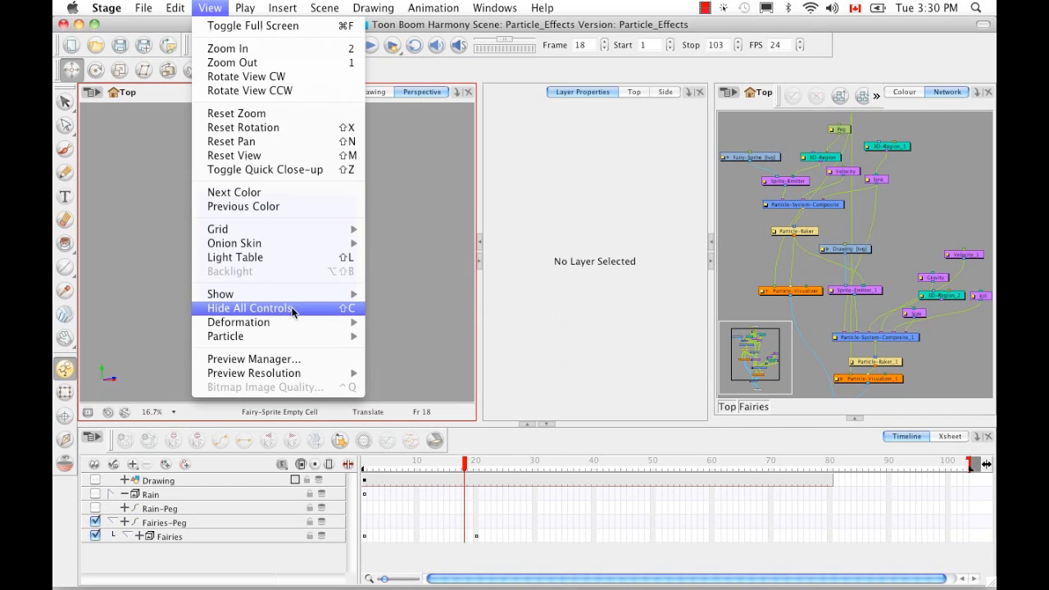
click(352, 309)
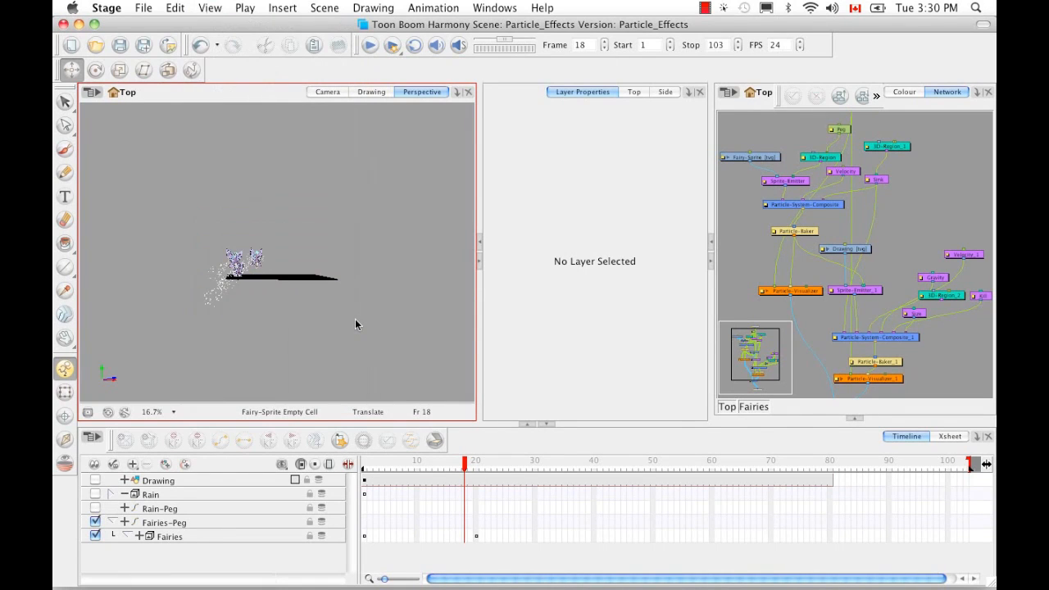
Check the Particle-Baker's properties and view the fairies at frame 32 in the Camera view.
click(335, 93)
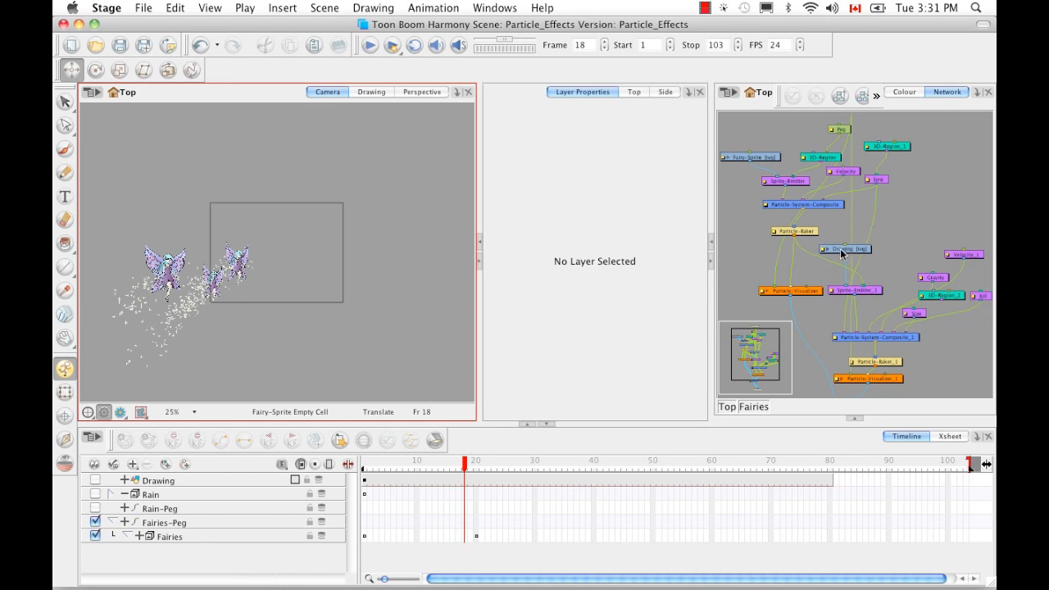
click(802, 234)
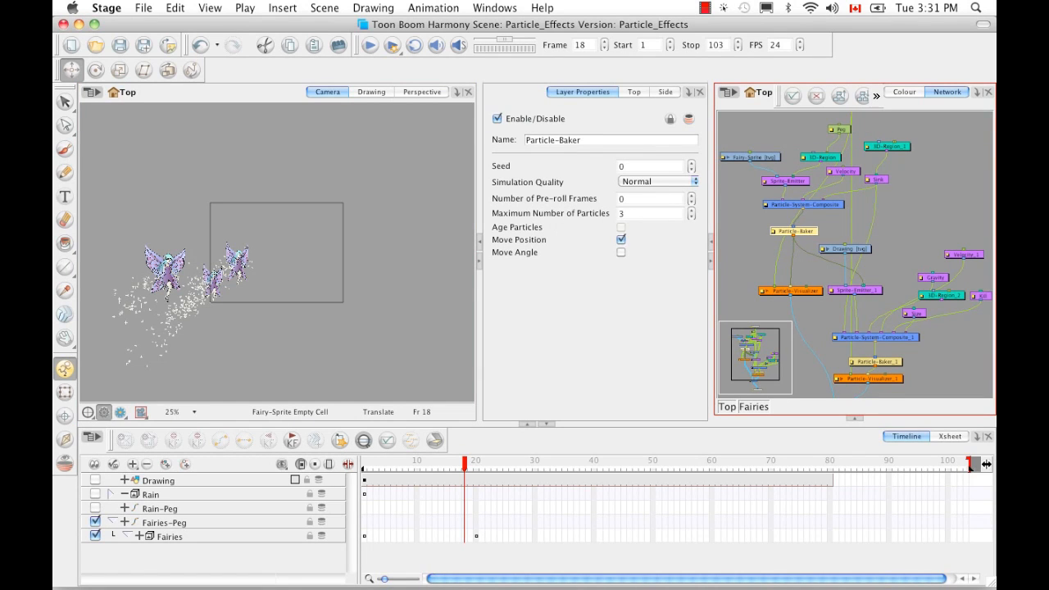
drag(465, 465, 547, 462)
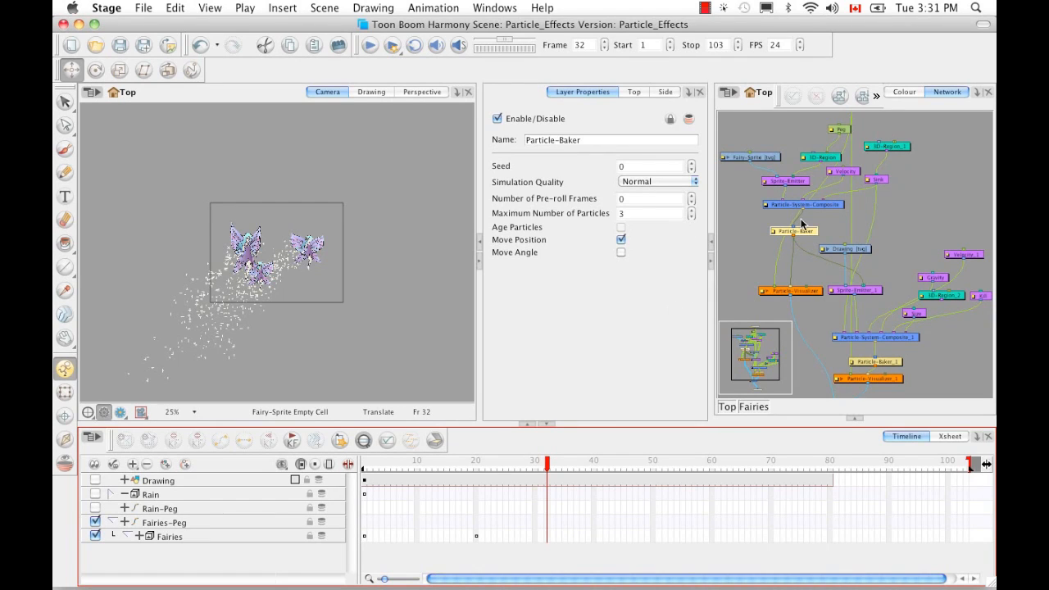
Examine the sprite drawing connected to Sprite-Emitter_1 up close at frame 1 in the Drawing view.
click(870, 297)
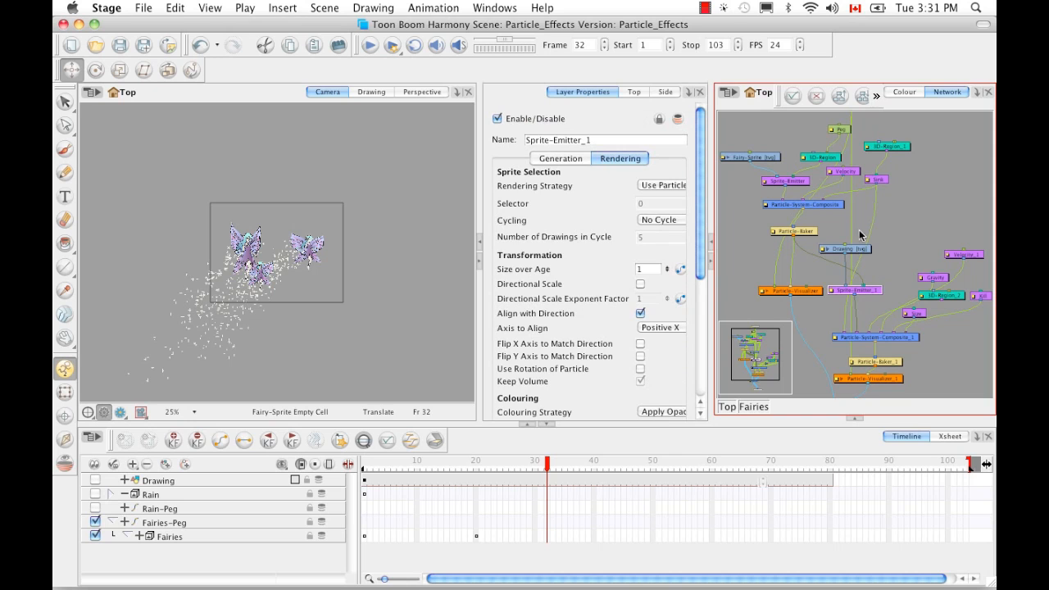
click(862, 252)
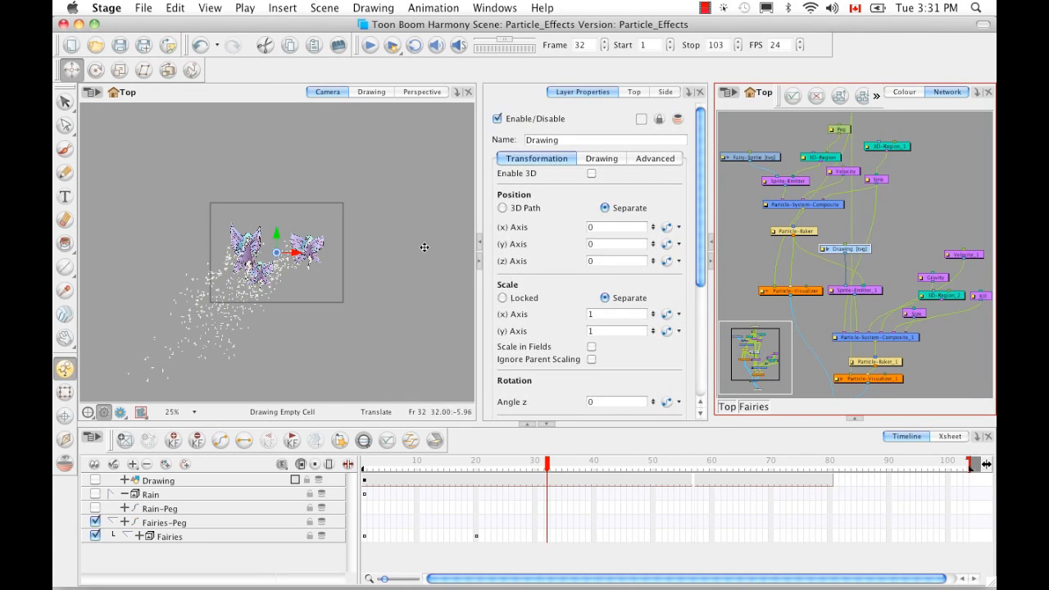
click(366, 92)
drag(547, 461, 346, 468)
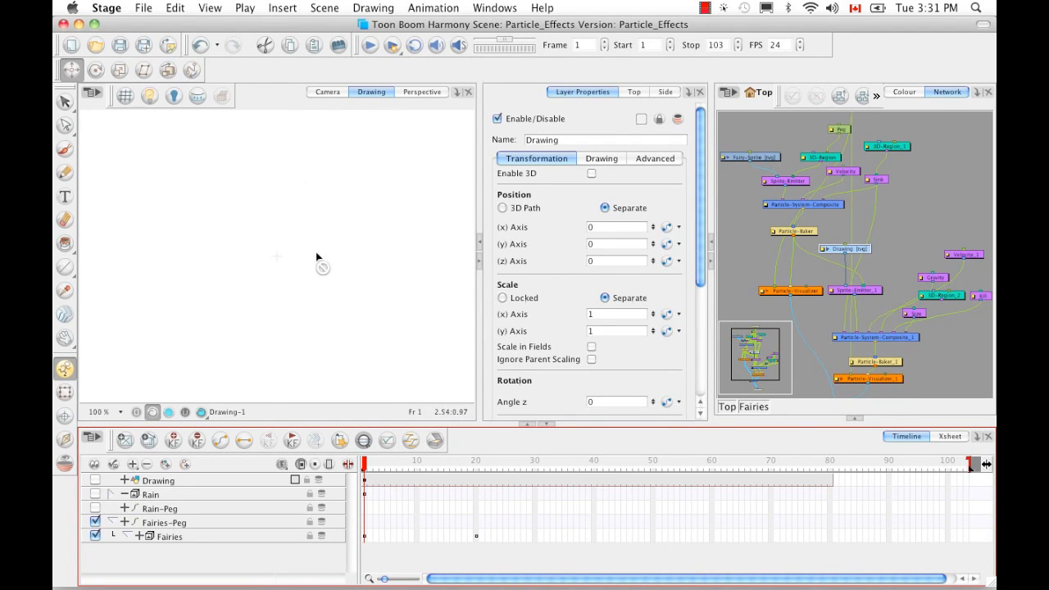
click(314, 414)
key(2)
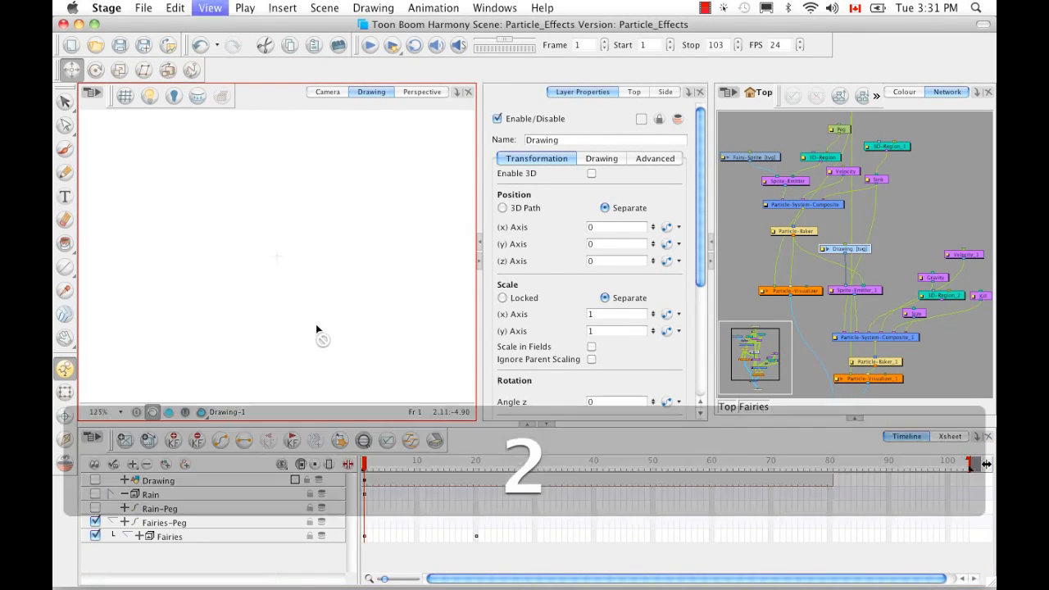
key(2)
key(2)
key(2)
key(2)
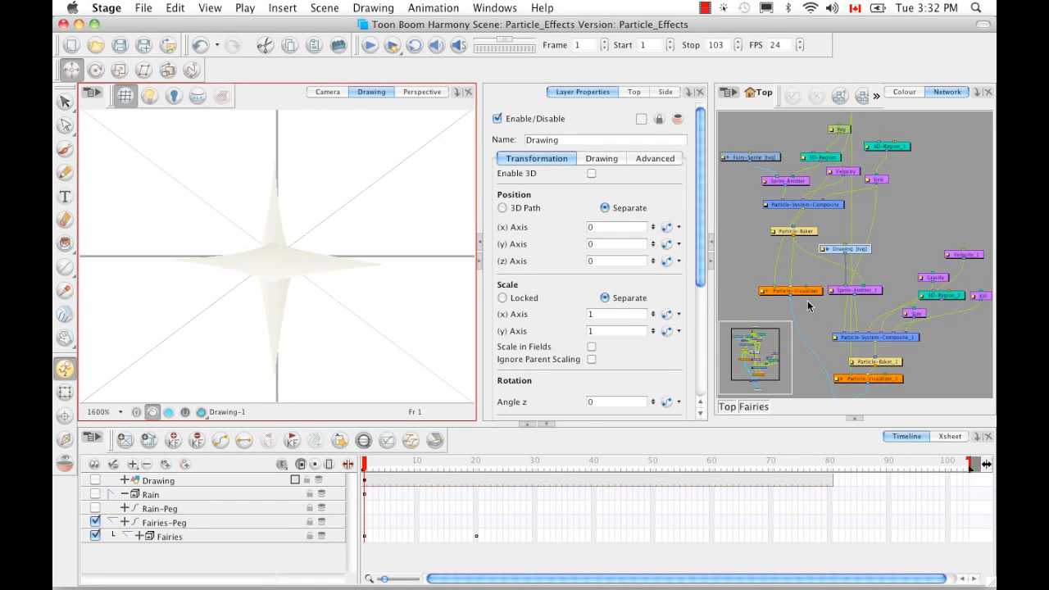
Examine the Generation properties of Sprite-Emitter_1, close its Layer Properties, and deselect the module.
click(865, 290)
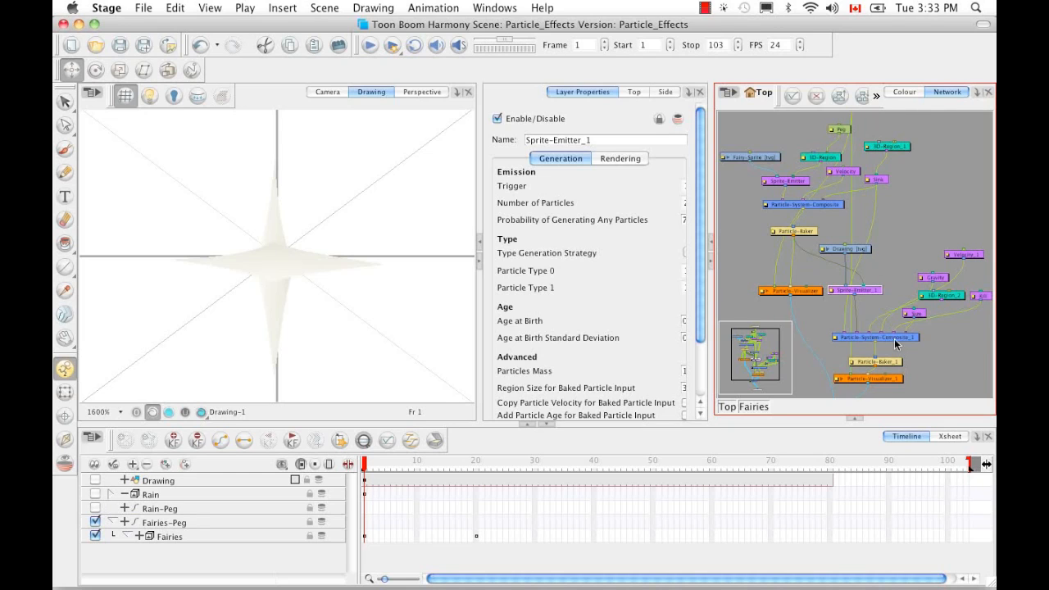
key(space)
drag(966, 334, 929, 329)
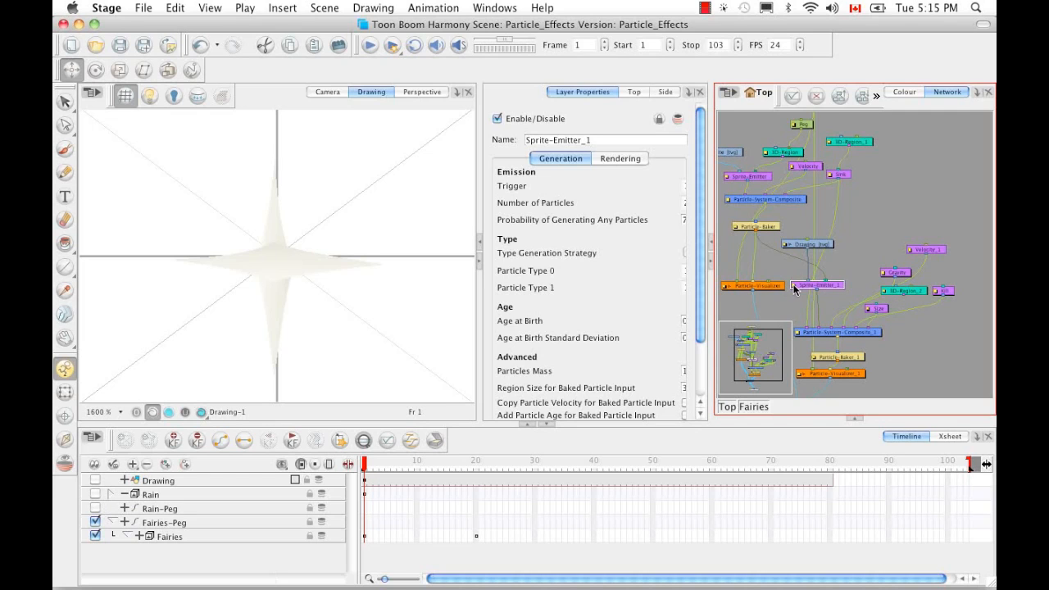
double_click(794, 287)
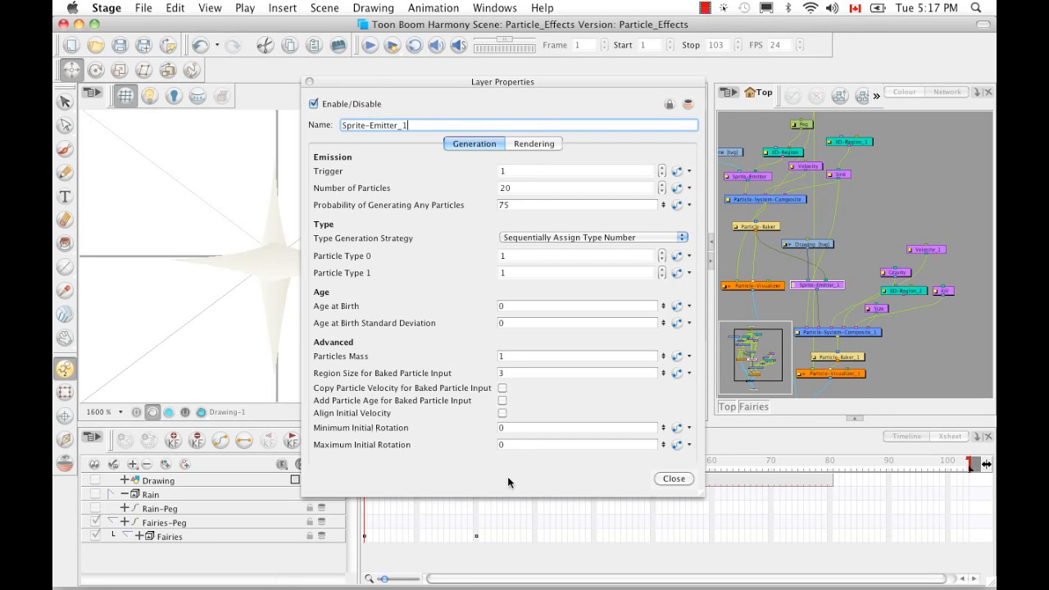
click(674, 479)
click(911, 373)
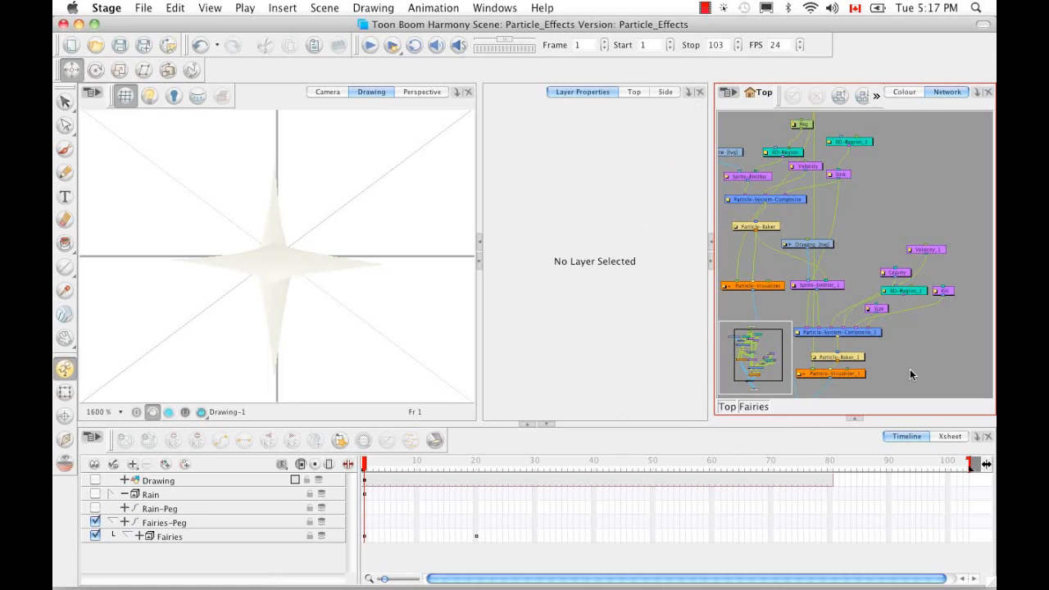
Play back the Fairies effect in the Camera view.
click(332, 94)
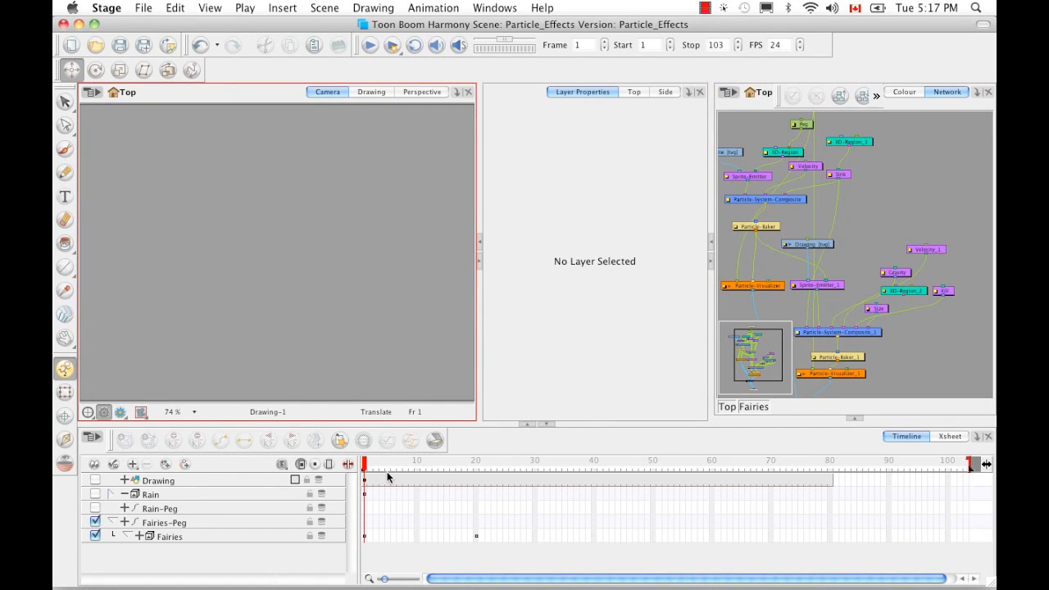
click(370, 45)
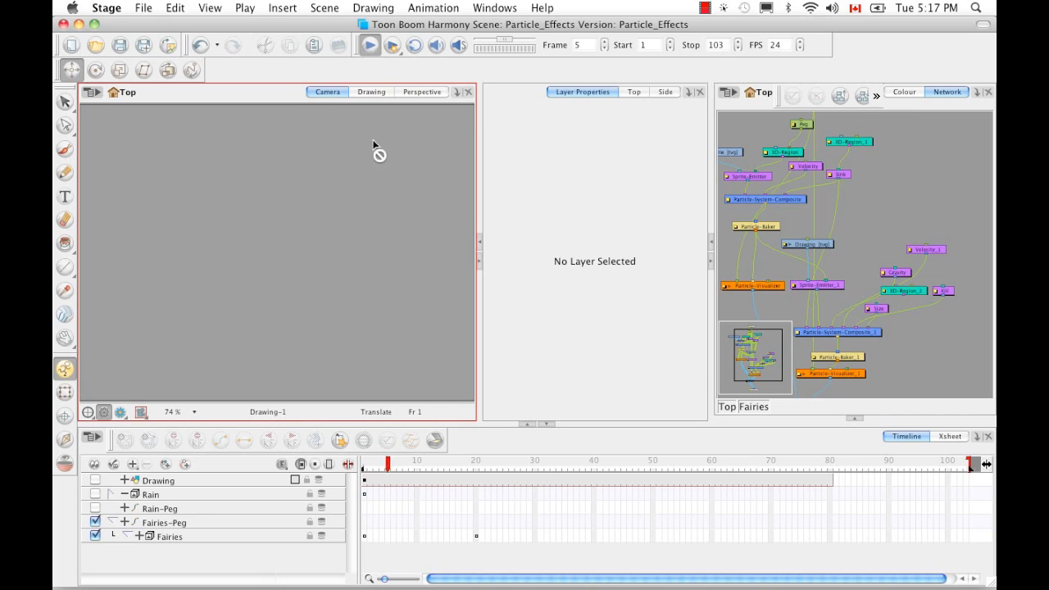